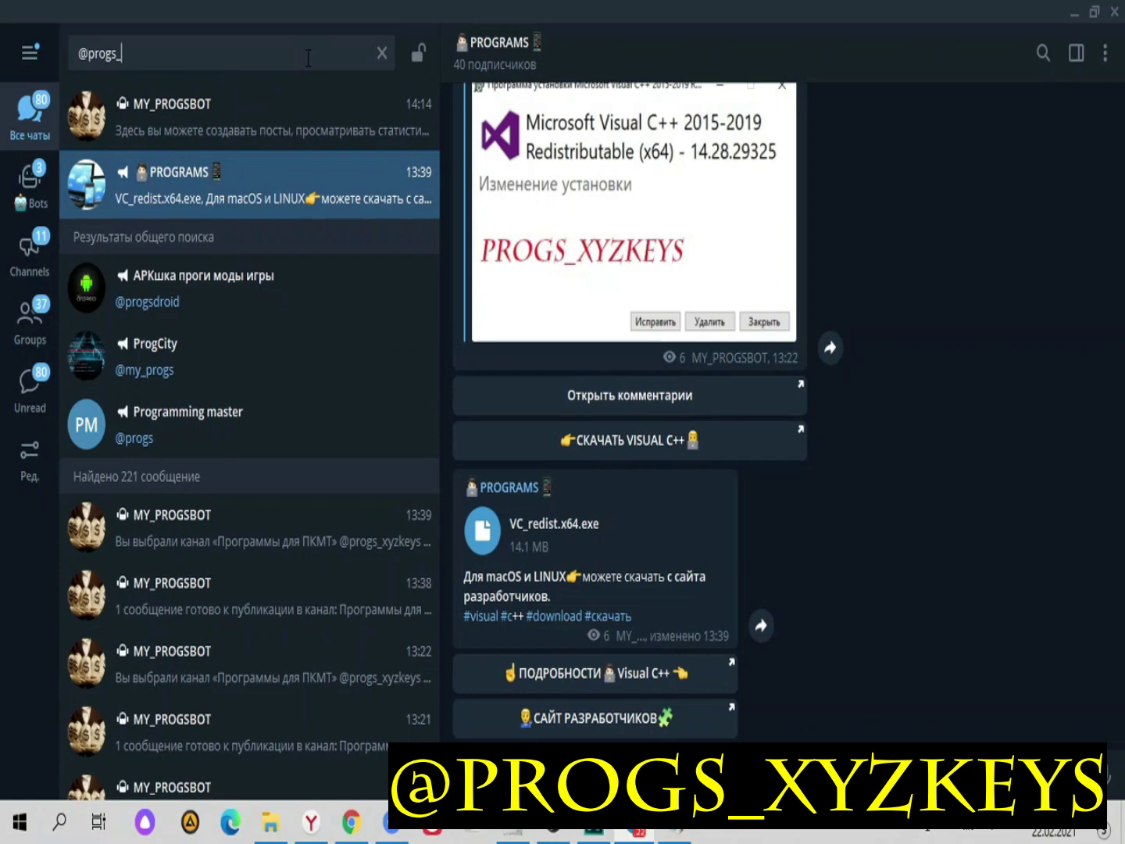
pyautogui.write('xyzkeys')
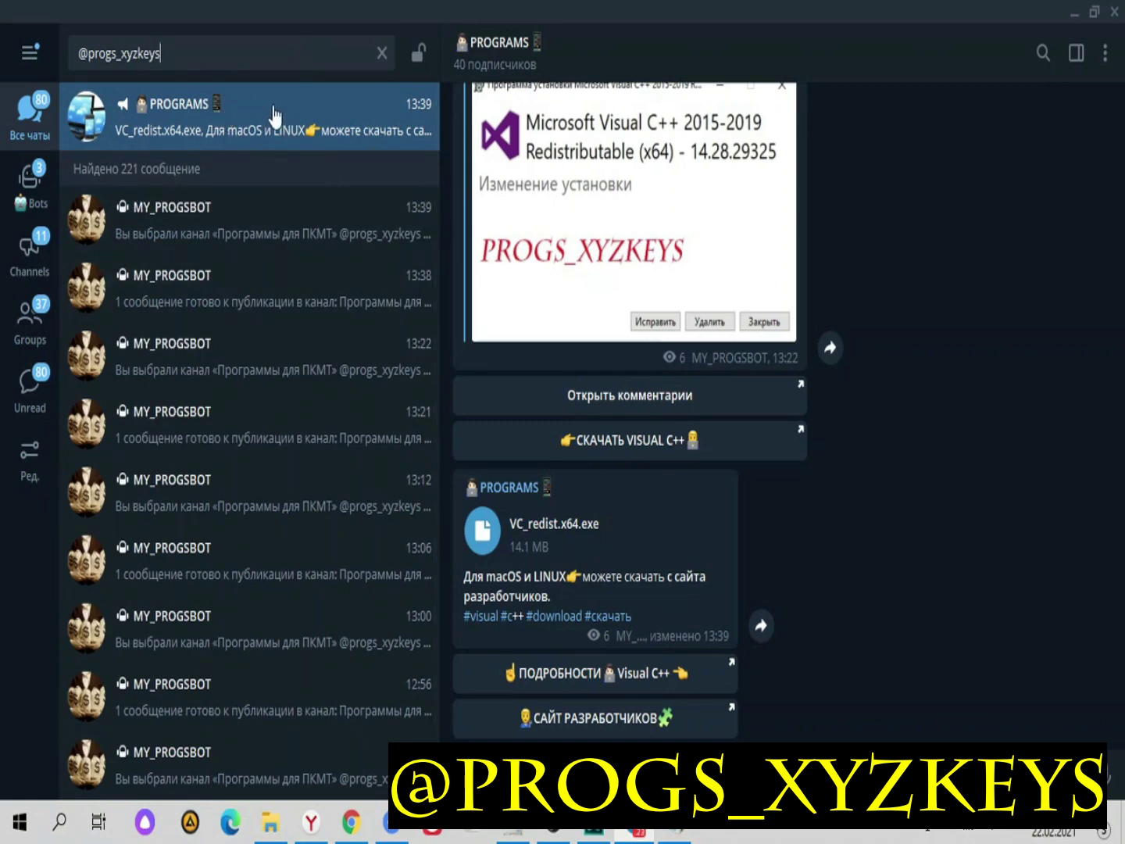
pyautogui.press('Escape')
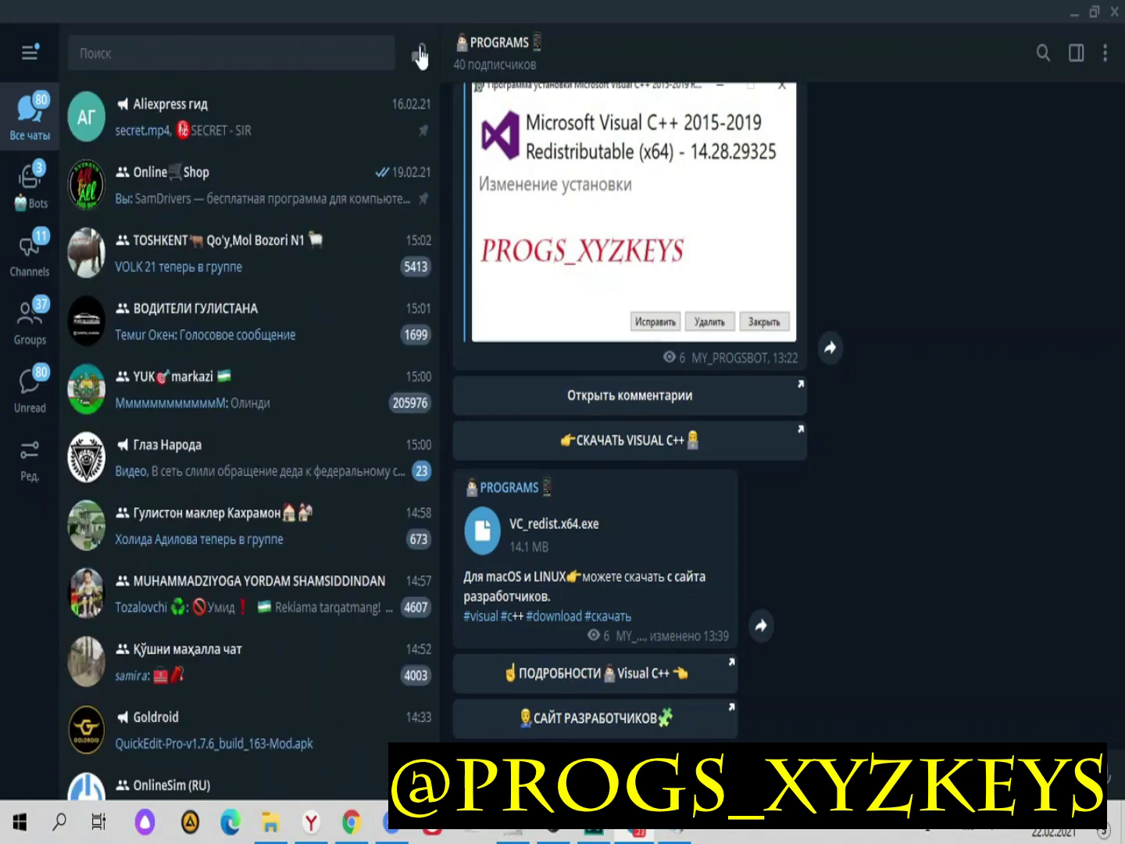
pyautogui.click(1070, 16)
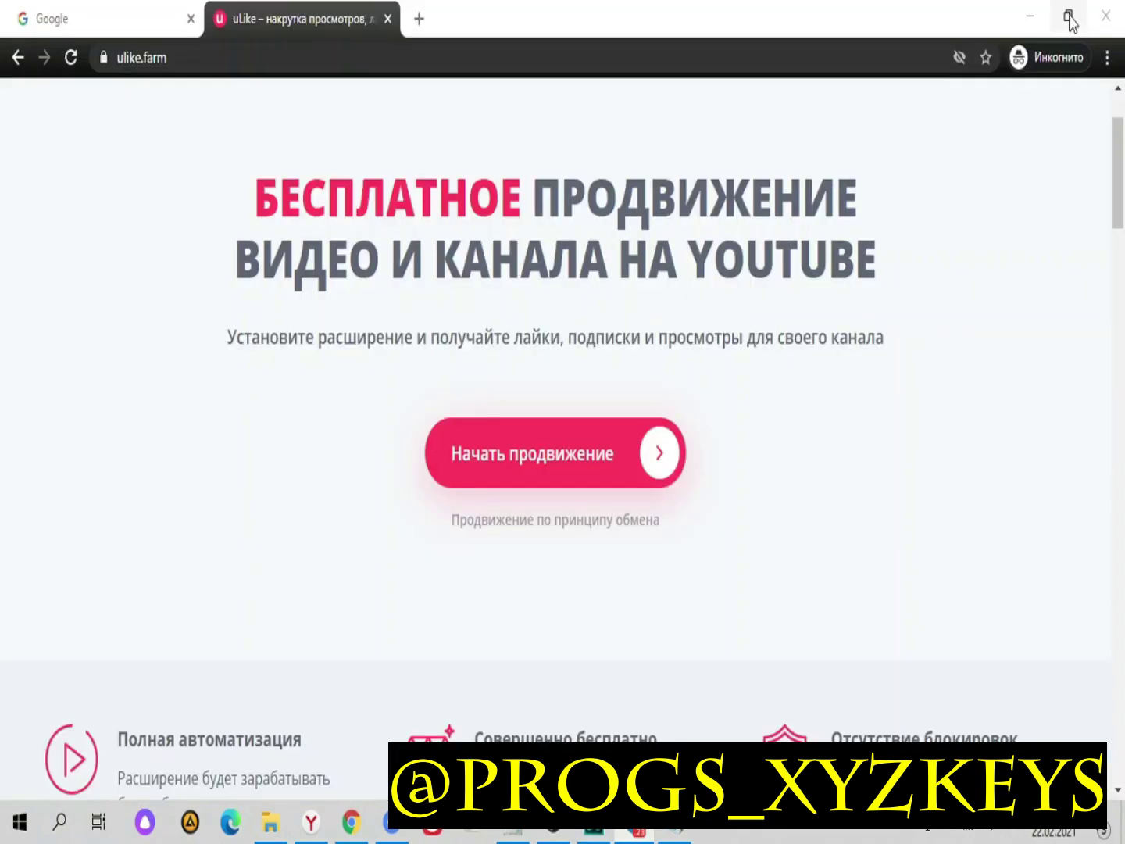
# Switch to the Ali folder in File Explorer and open the properties of the record_000002 video file
pyautogui.moveTo(287, 831)
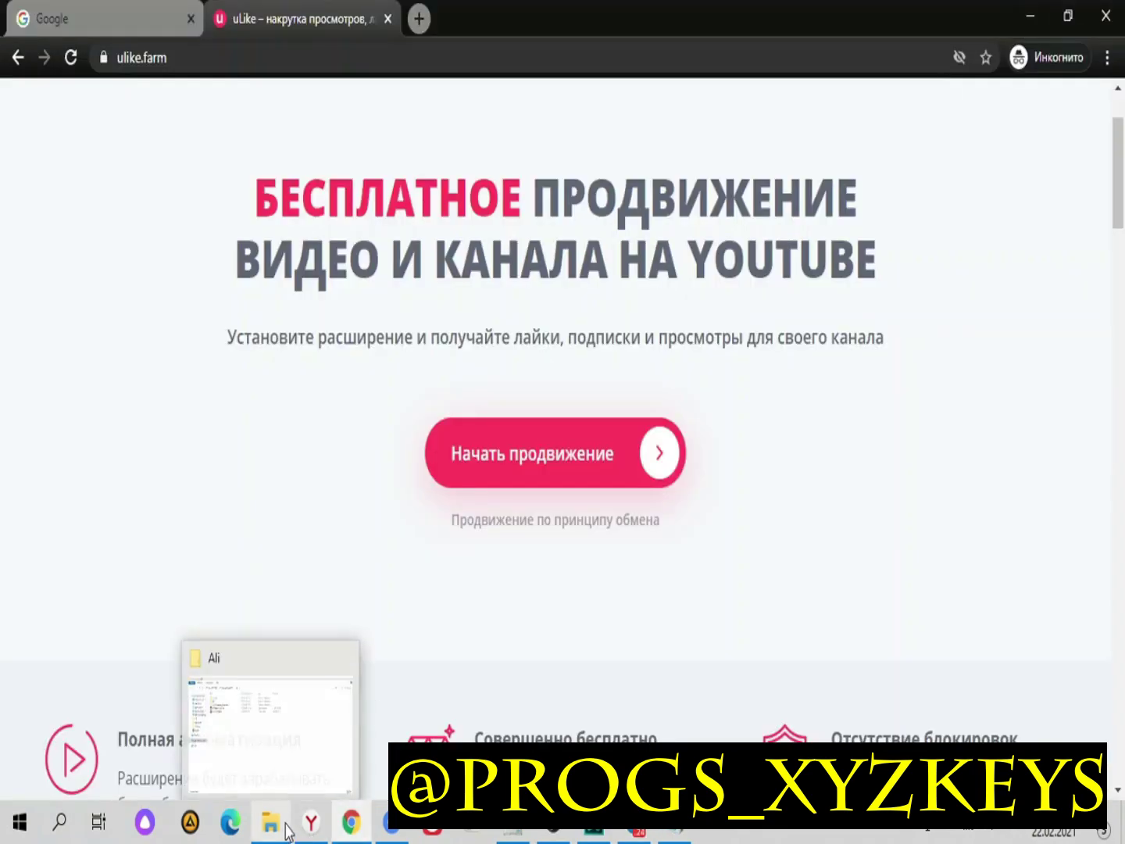
pyautogui.click(293, 750)
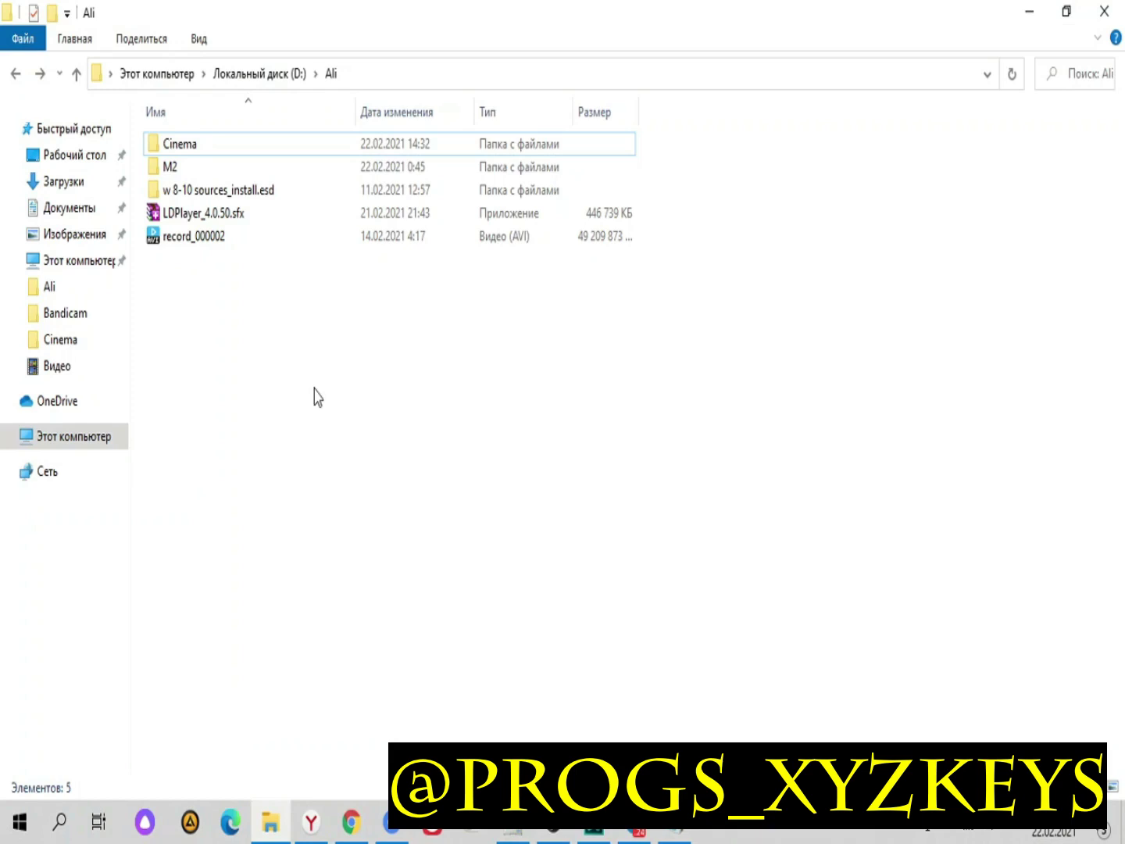
pyautogui.click(205, 235)
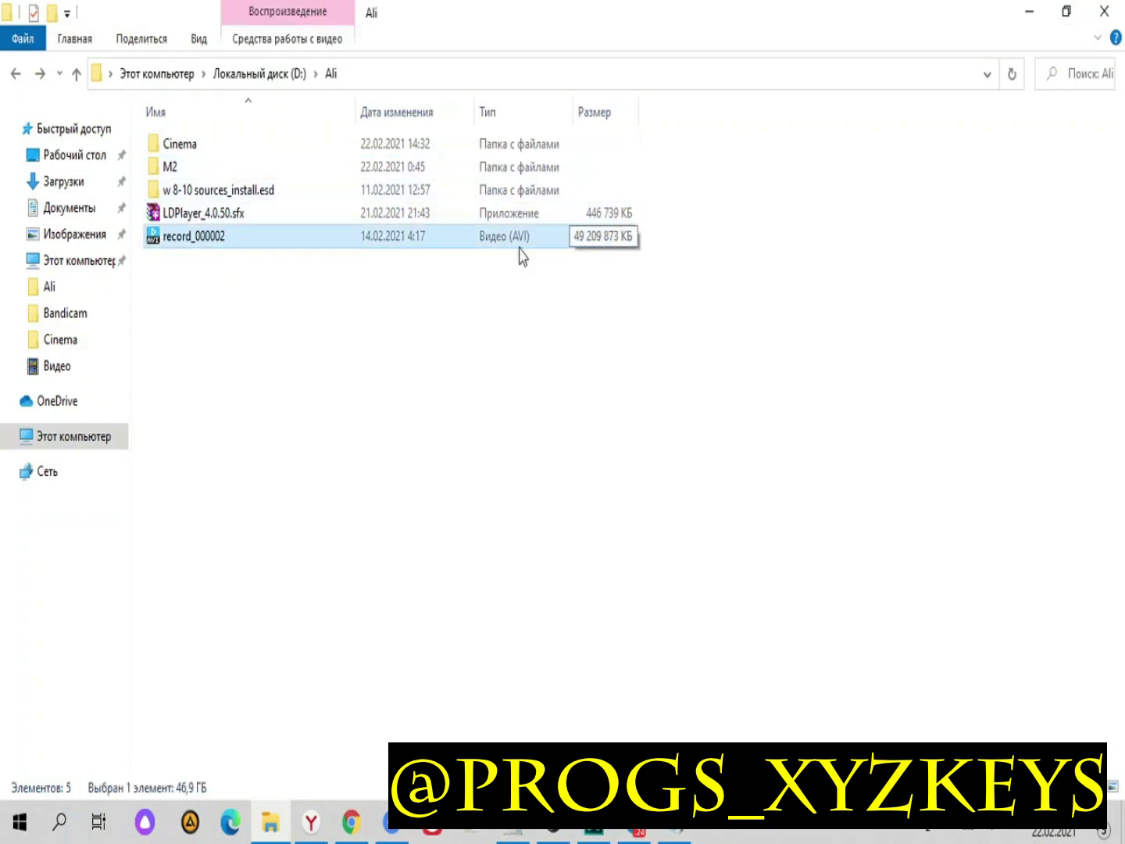
pyautogui.doubleClick(432, 247)
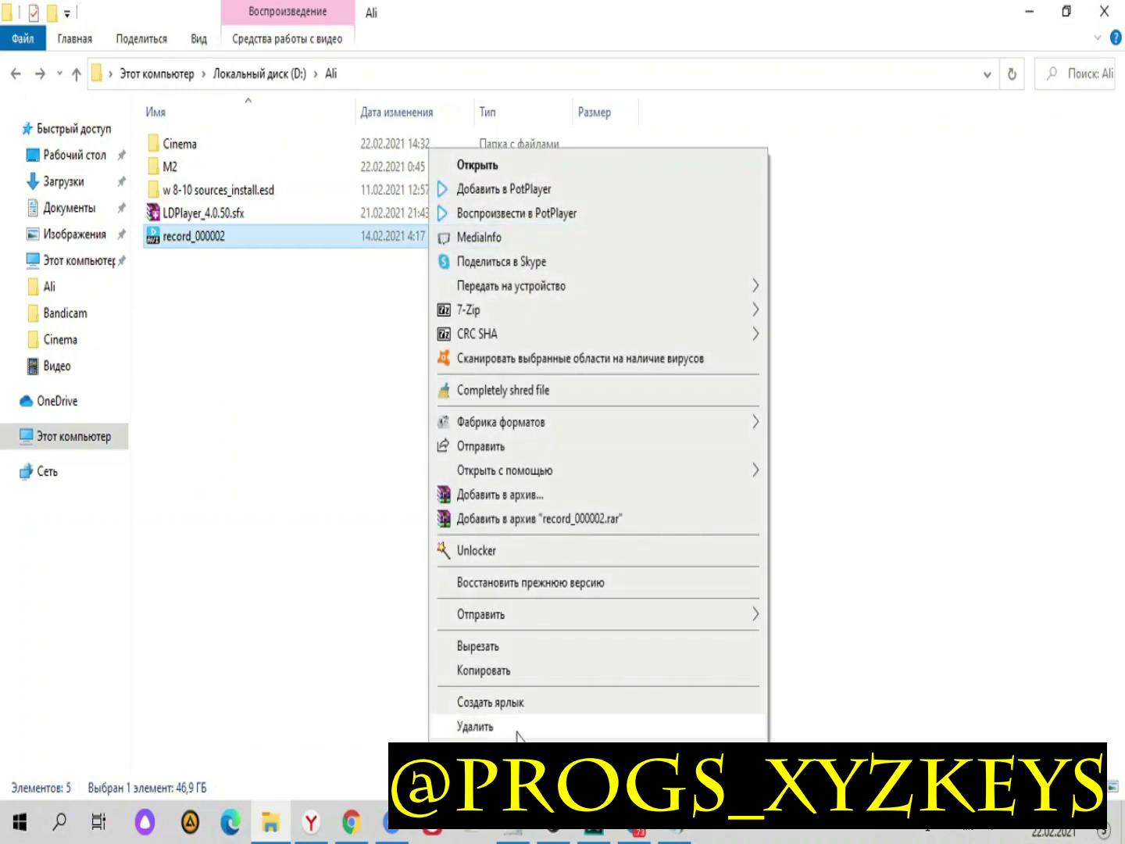
pyautogui.click(478, 778)
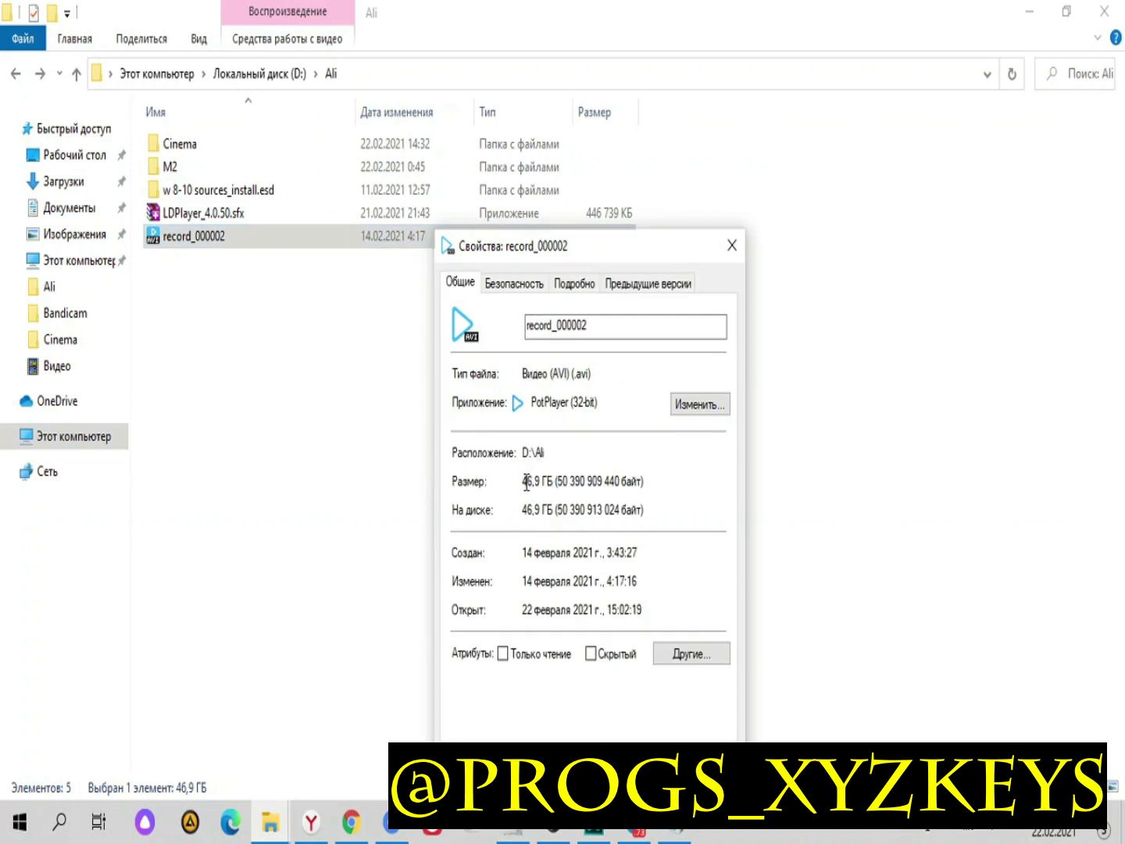
# Examine the file size and size on disk of record_000002, highlighting each value, and close its properties
pyautogui.moveTo(526, 481); pyautogui.dragTo(649, 482)
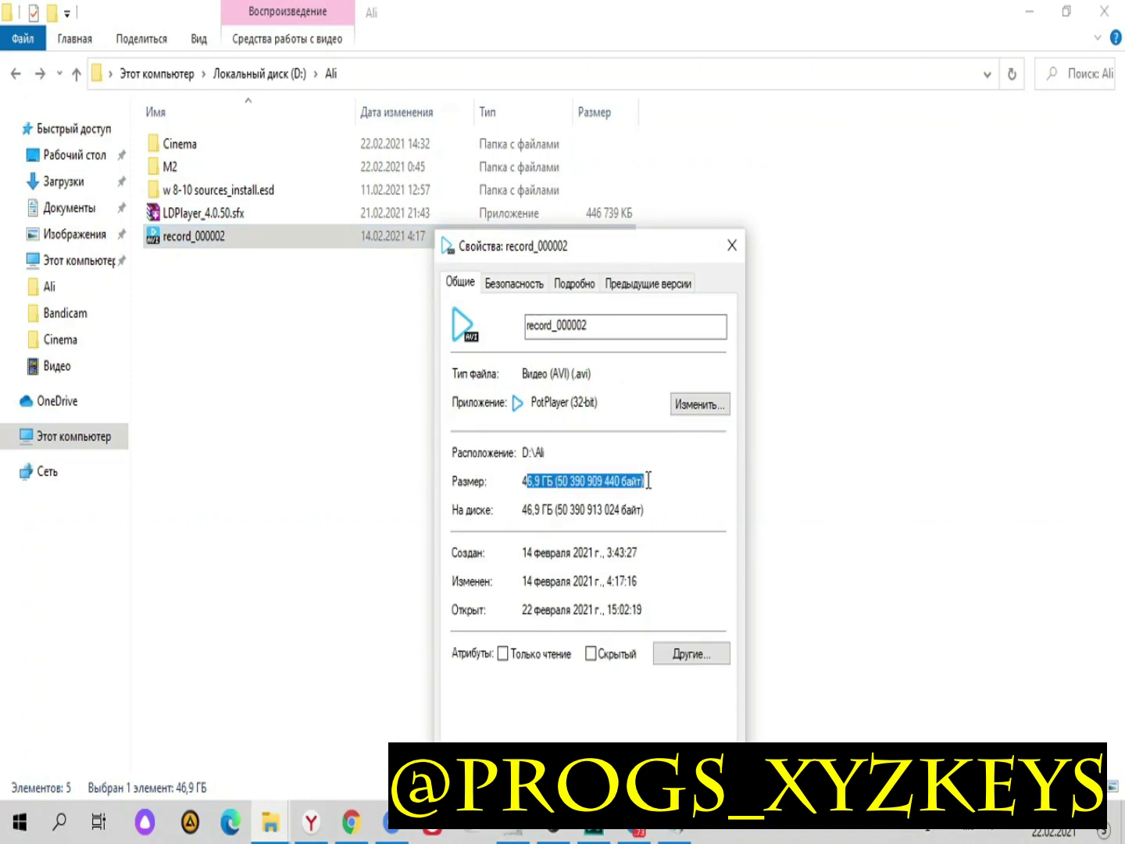
pyautogui.click(648, 481)
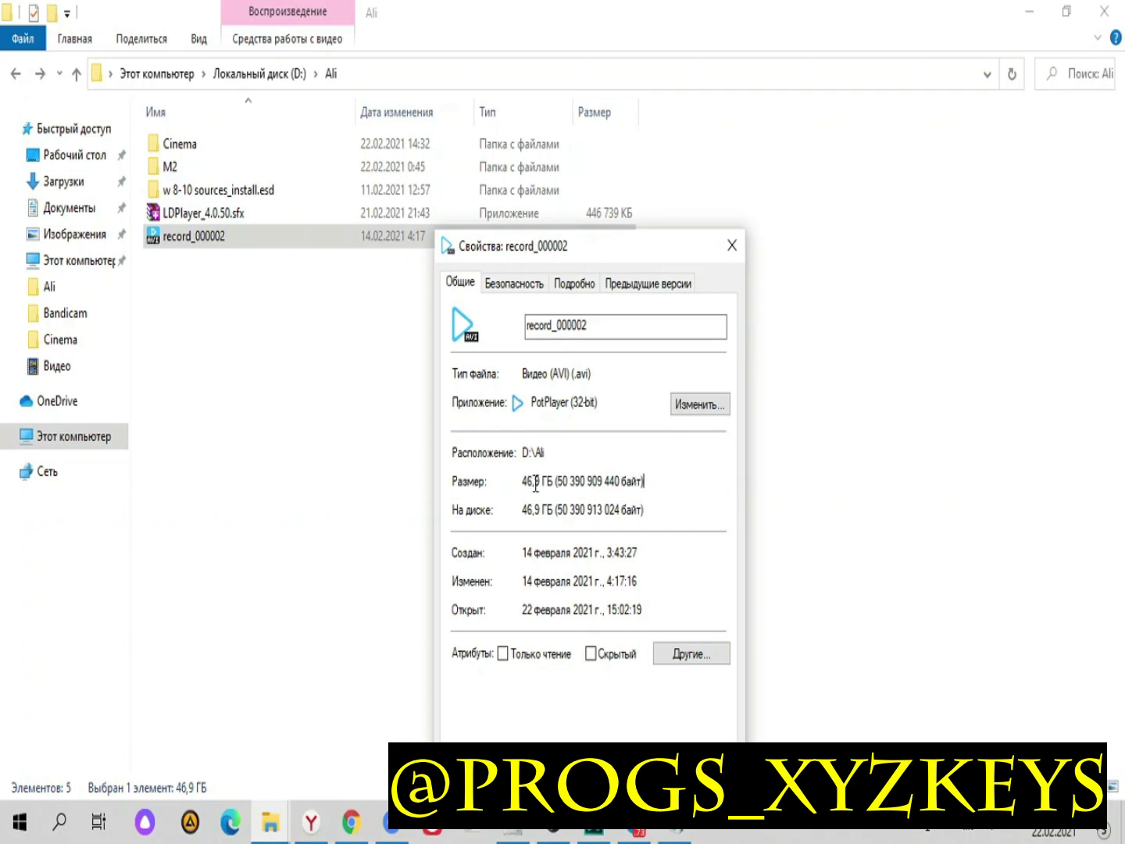
pyautogui.moveTo(525, 479); pyautogui.dragTo(658, 469)
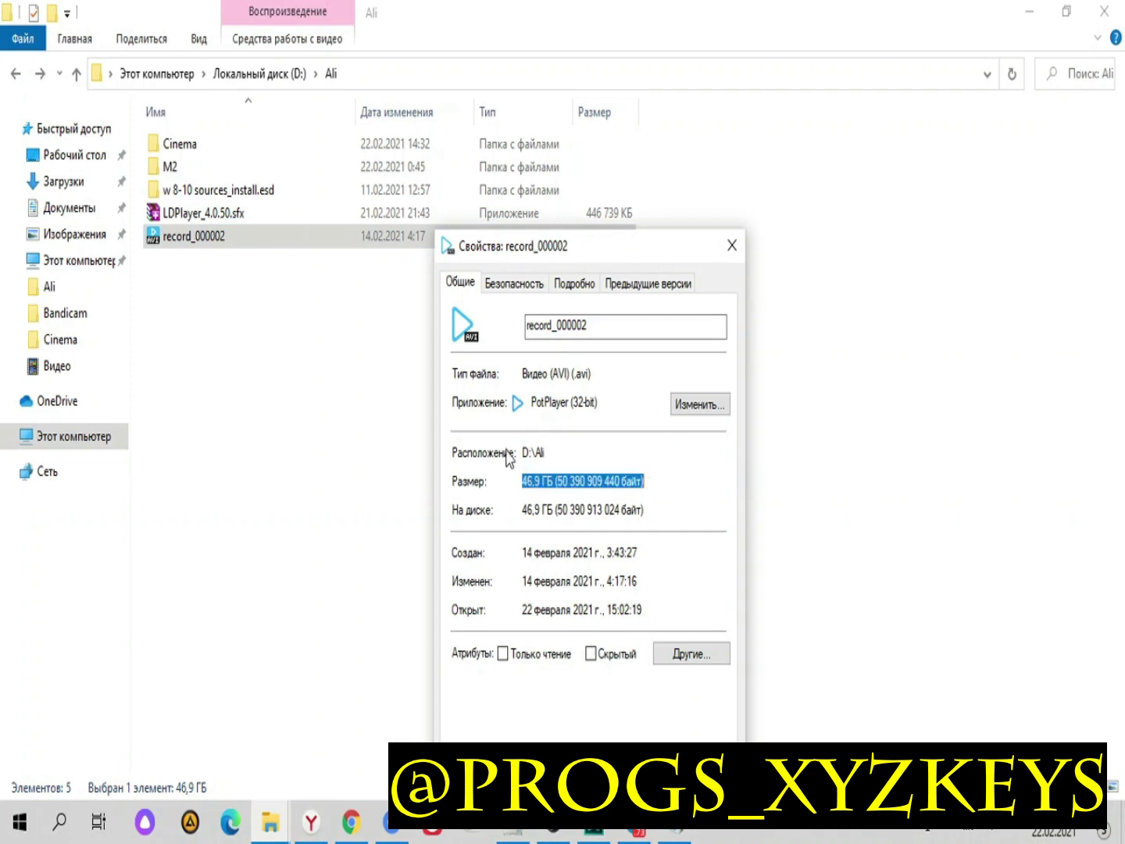
pyautogui.click(557, 488)
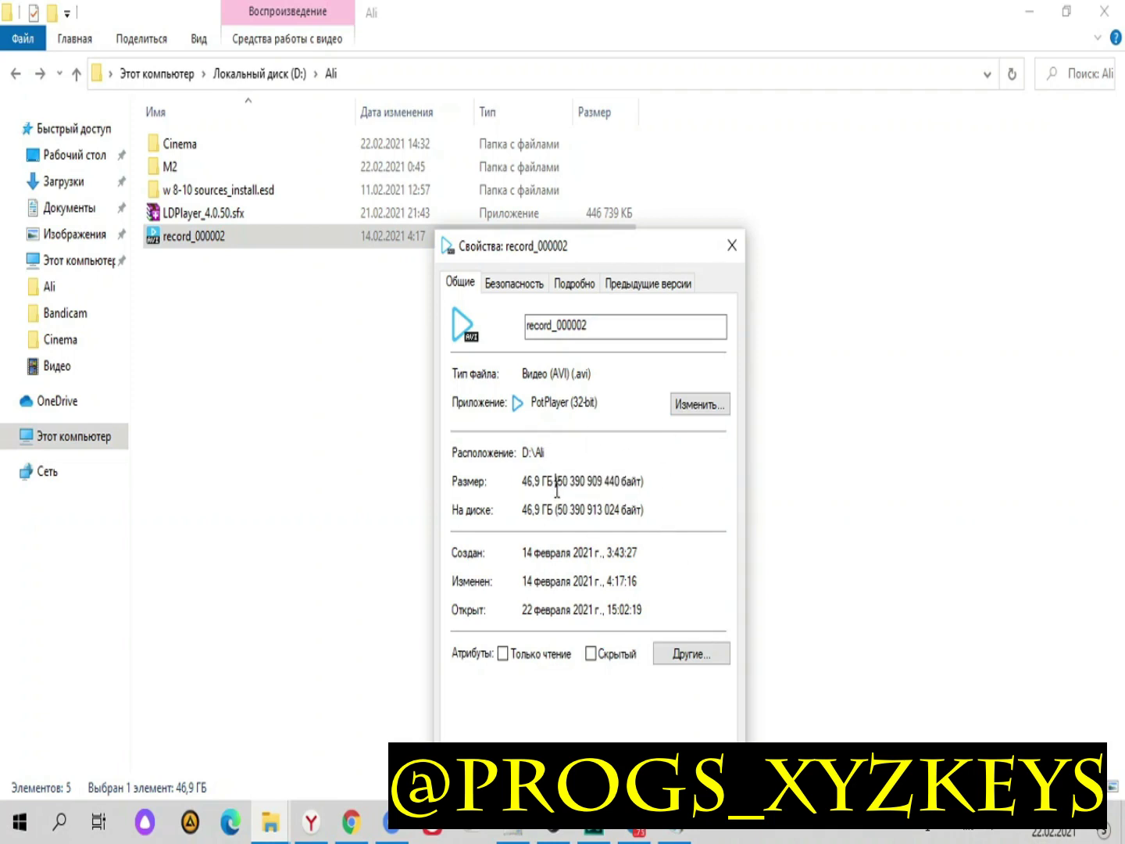
pyautogui.moveTo(525, 509)
pyautogui.mouseDown()
pyautogui.moveTo(657, 517)
pyautogui.moveTo(519, 511)
pyautogui.mouseUp()
pyautogui.doubleClick(657, 514)
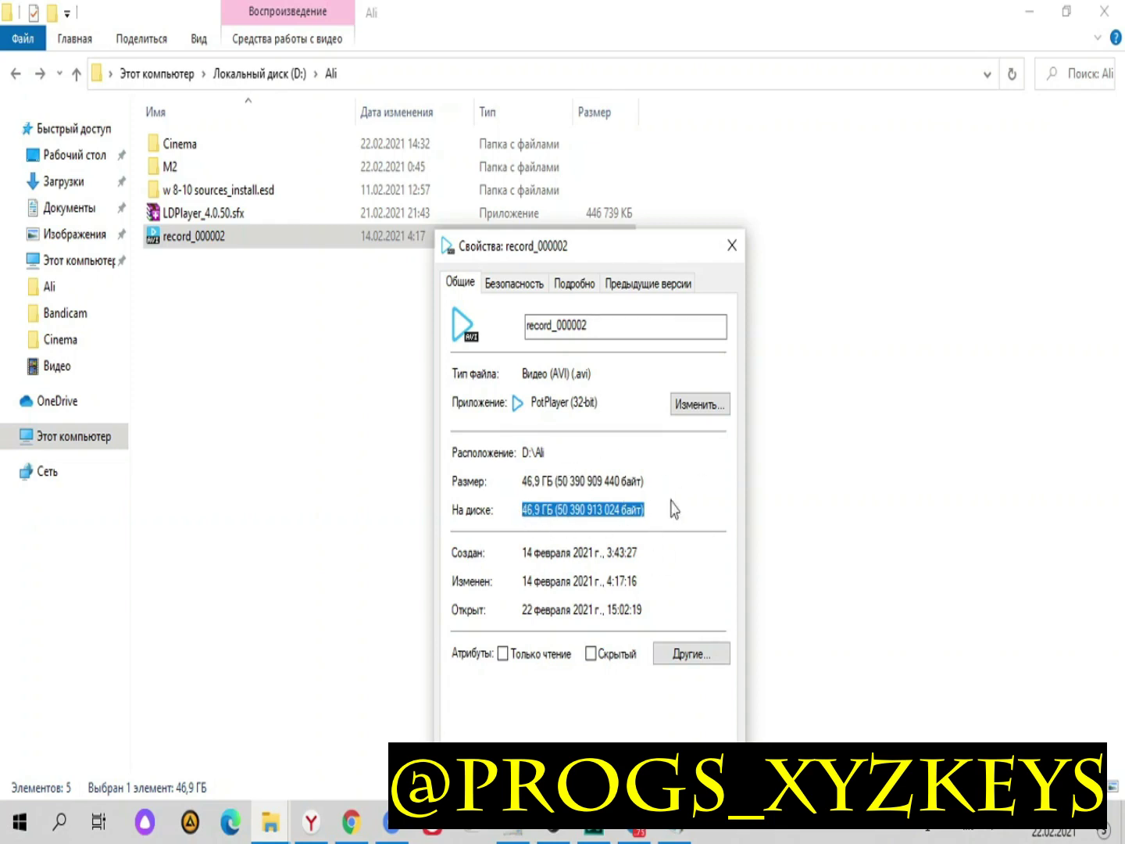
pyautogui.click(563, 510)
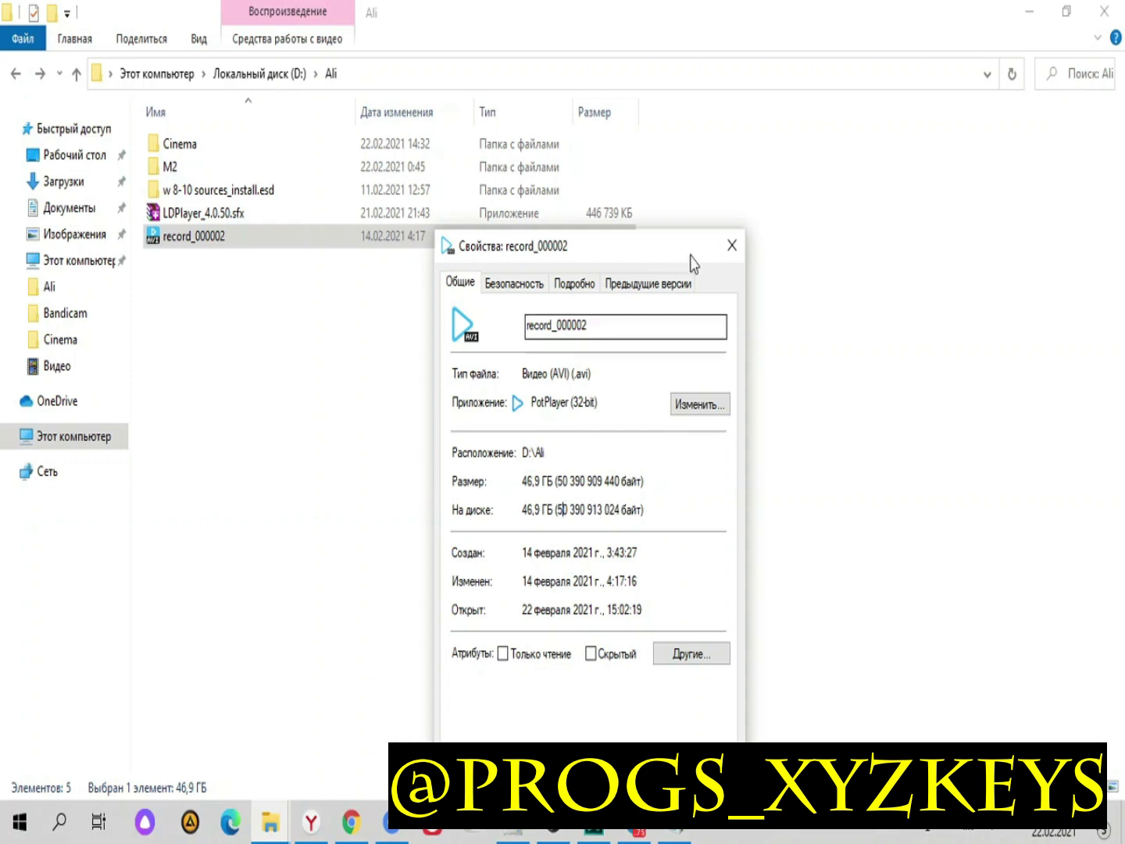
pyautogui.click(732, 247)
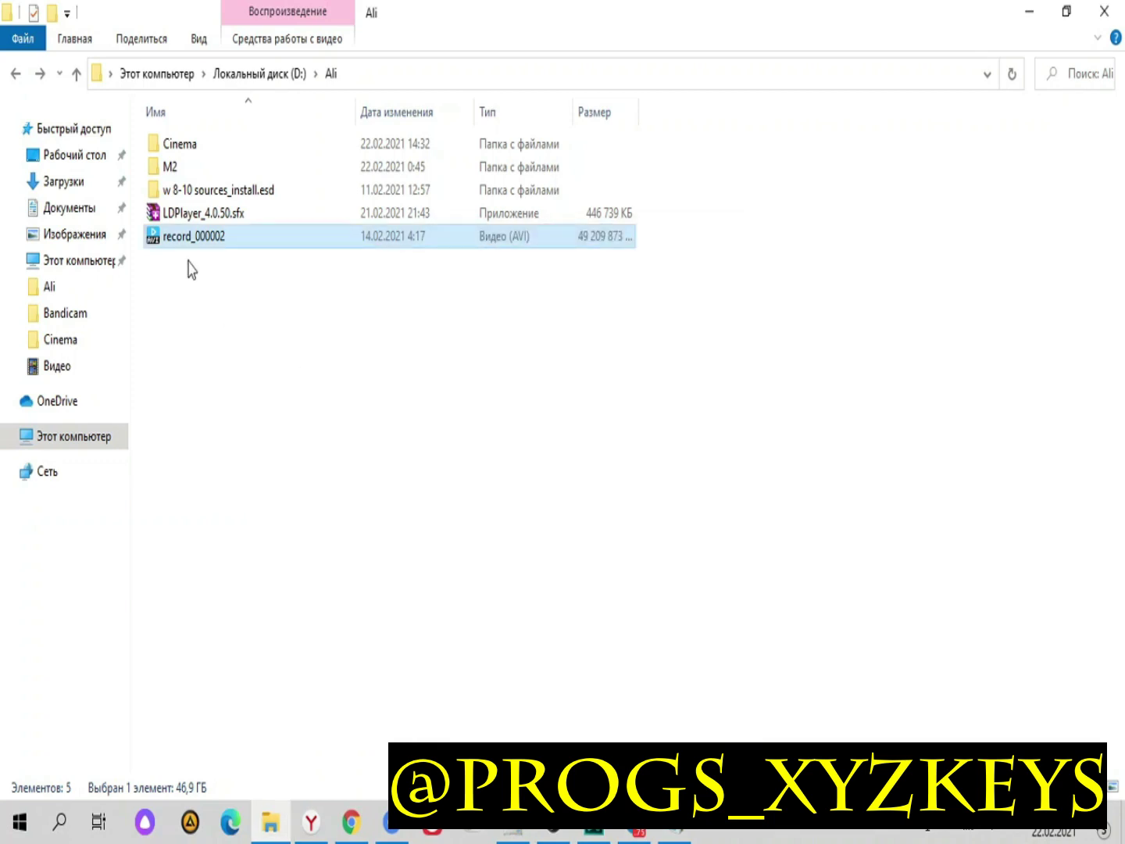
# Permanently delete the record_000002 video from the Ali folder
pyautogui.moveTo(187, 250)
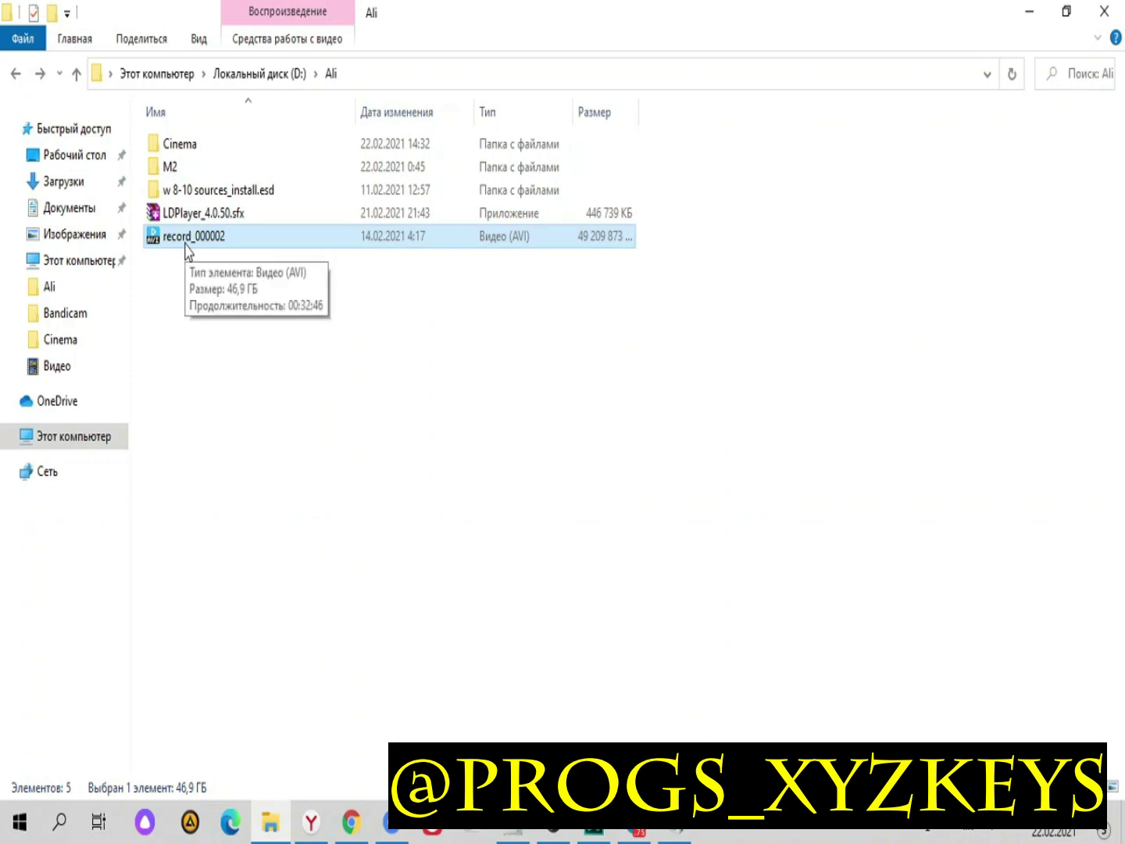
pyautogui.press('Delete')
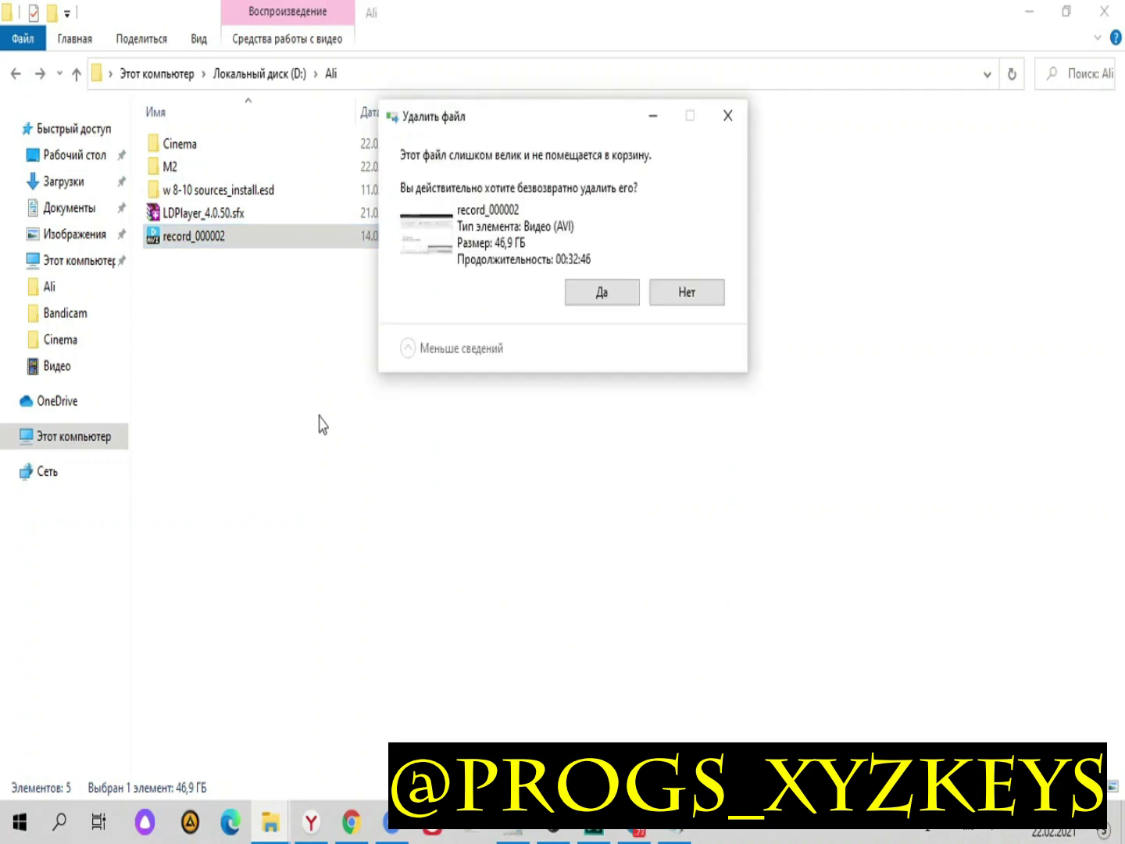
pyautogui.press('Return')
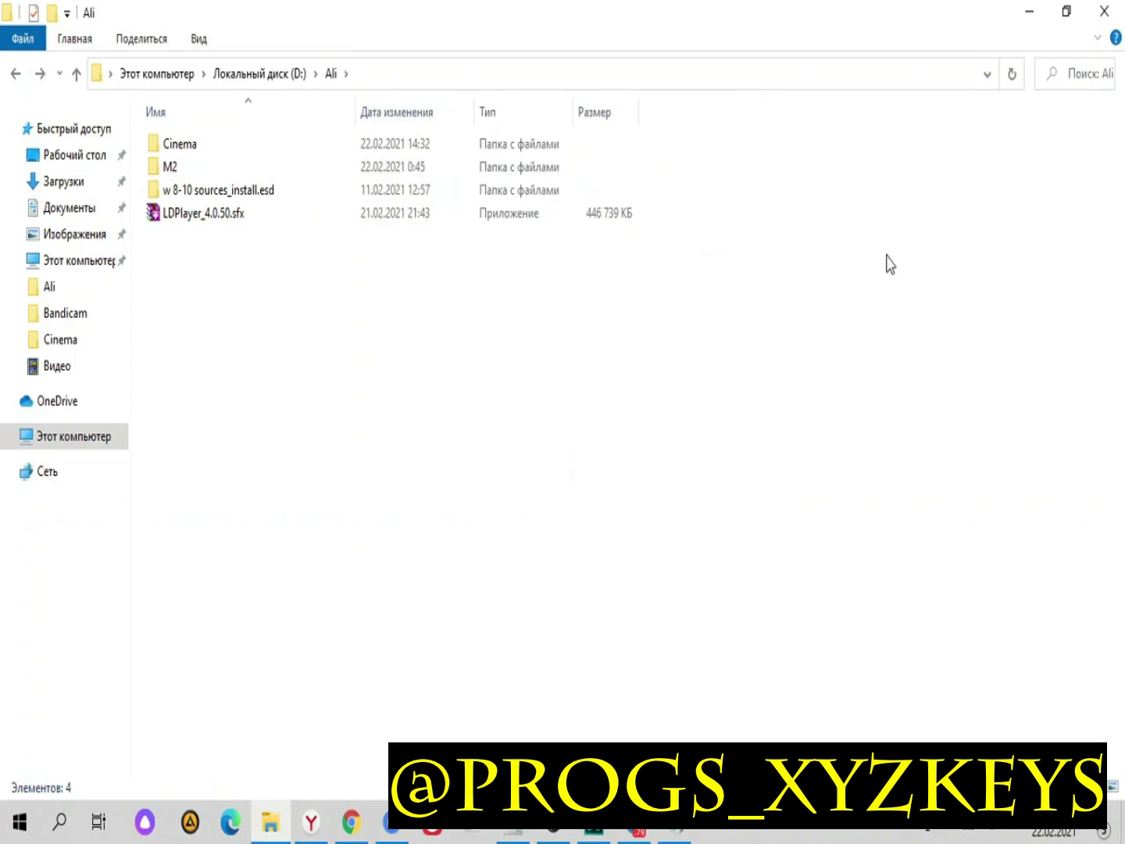
# Switch to Chrome and check on the Google page which account is signed in
pyautogui.click(621, 833)
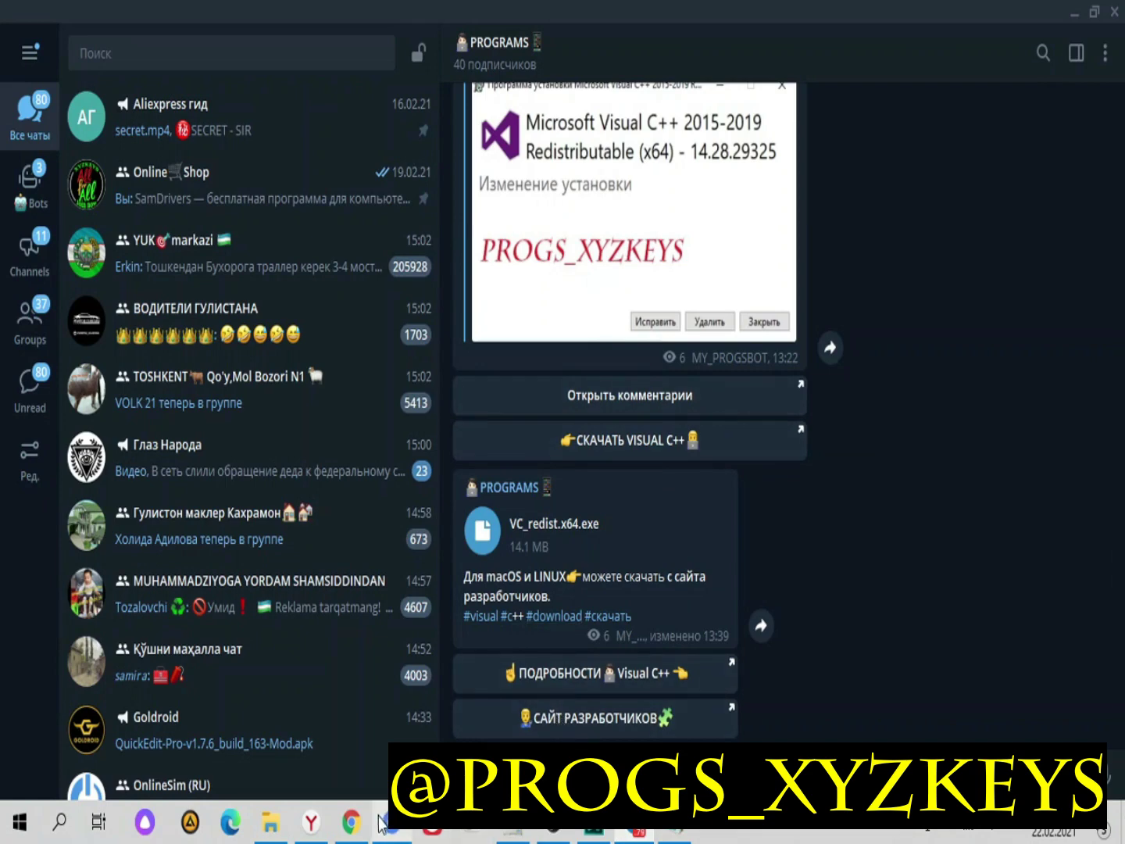
pyautogui.click(347, 829)
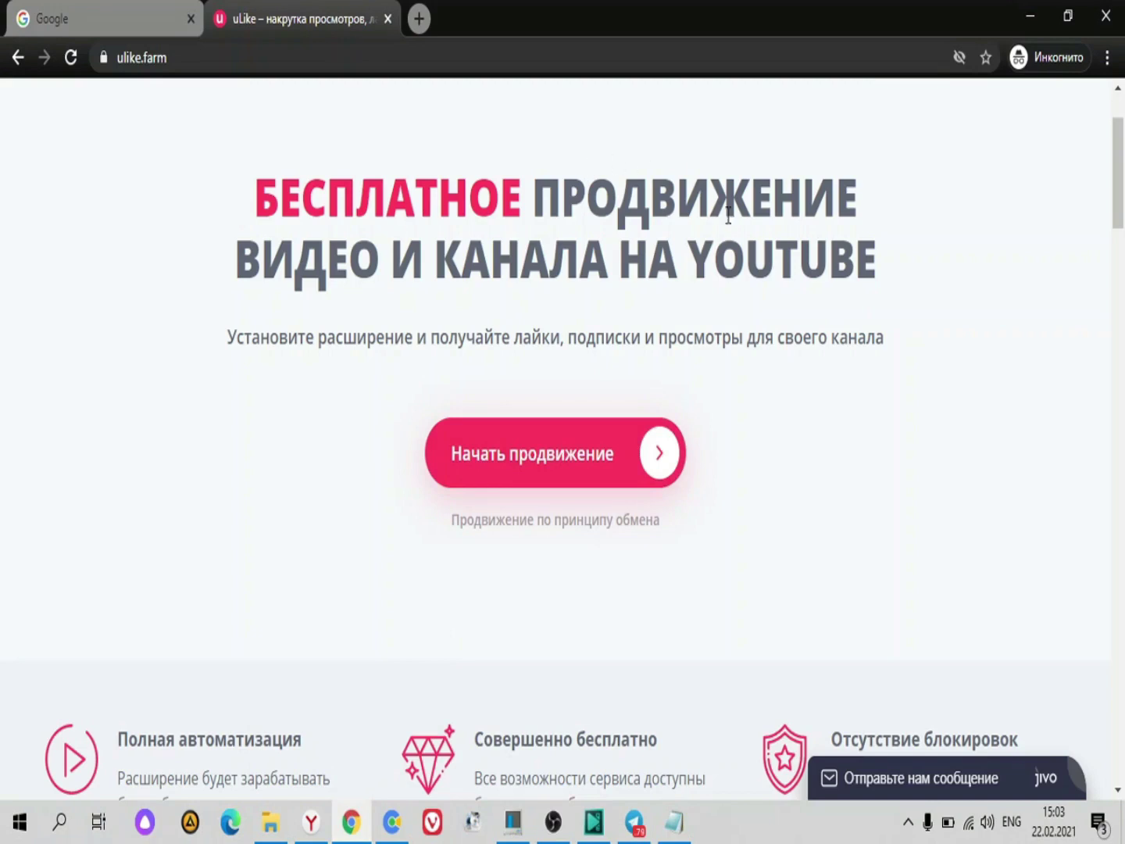
pyautogui.click(118, 31)
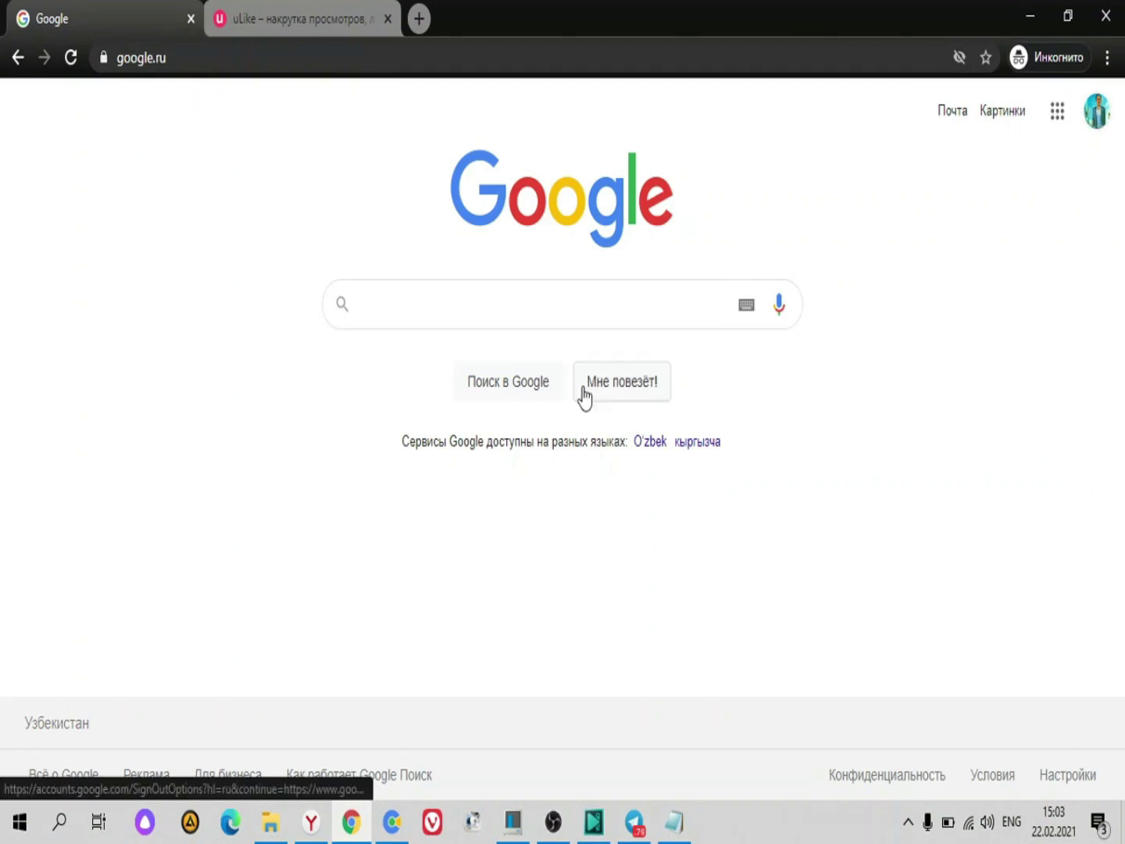
pyautogui.click(554, 300)
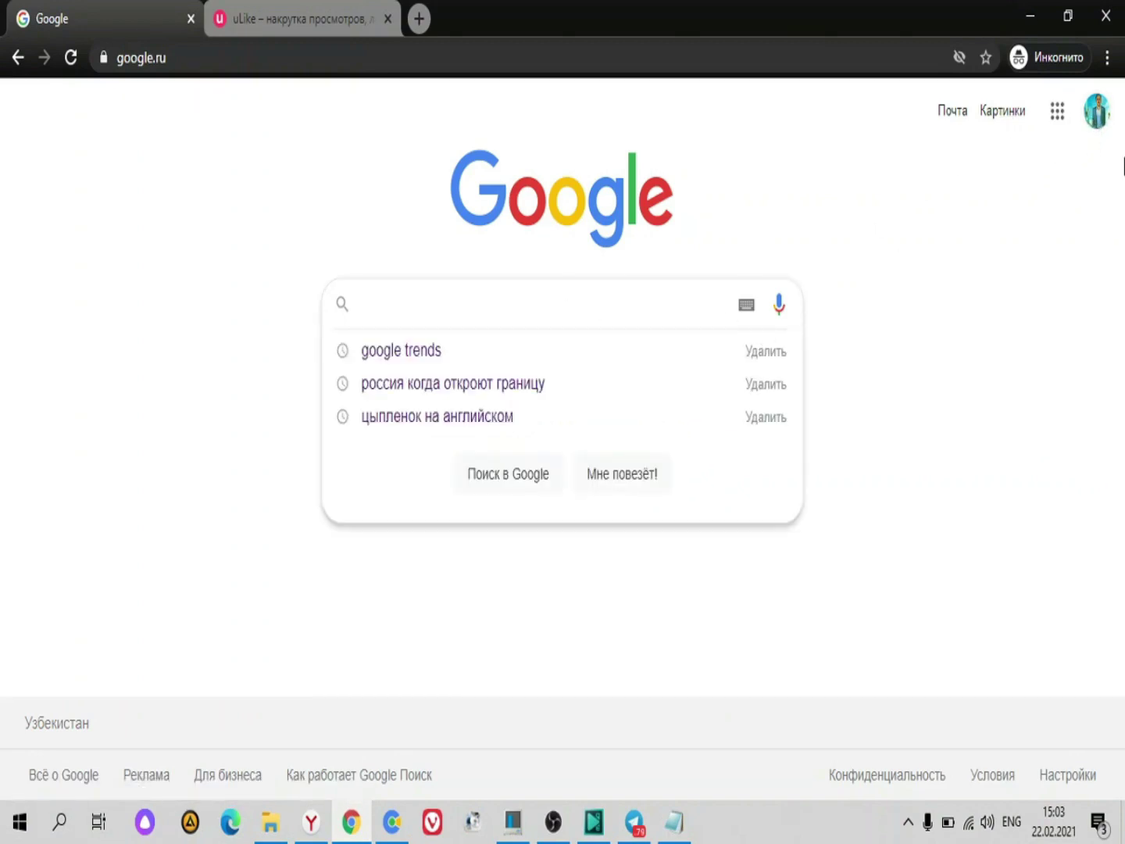
pyautogui.click(1098, 111)
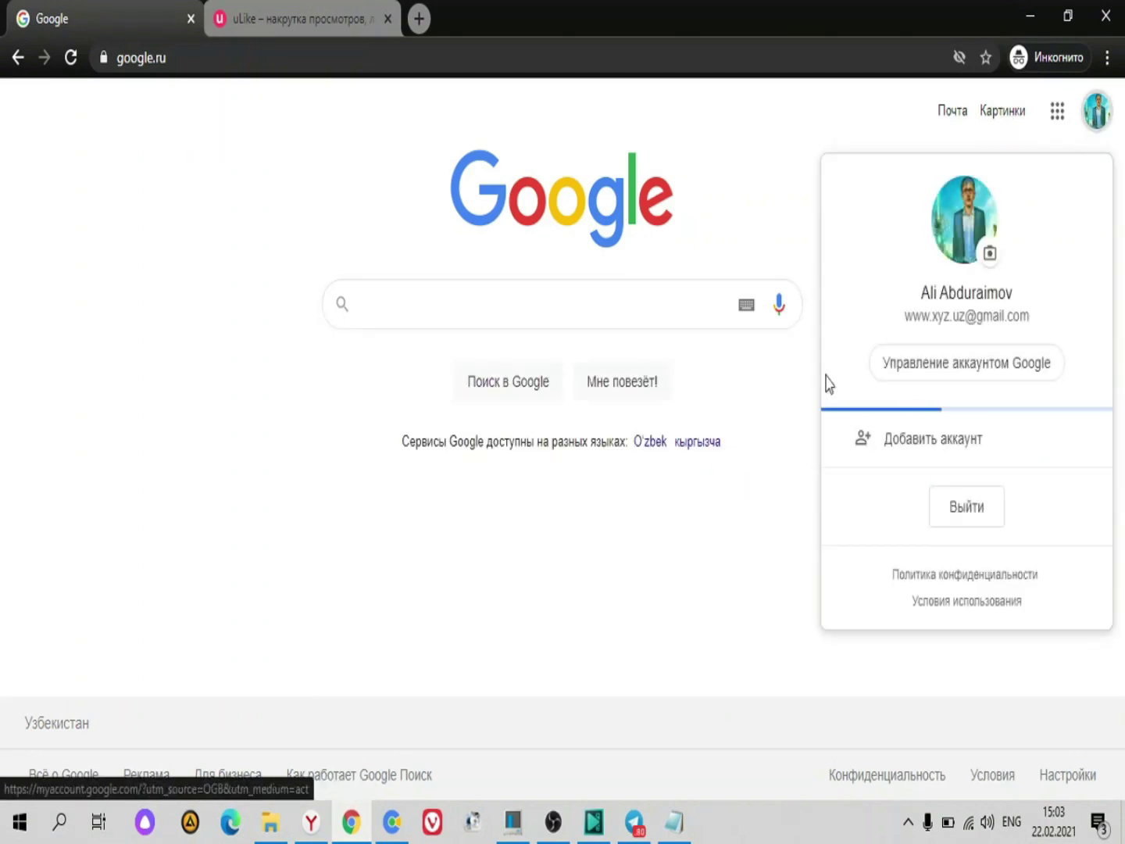
# Return to the ulike.farm page, start the promotion and register through the YouTube account
pyautogui.click(288, 15)
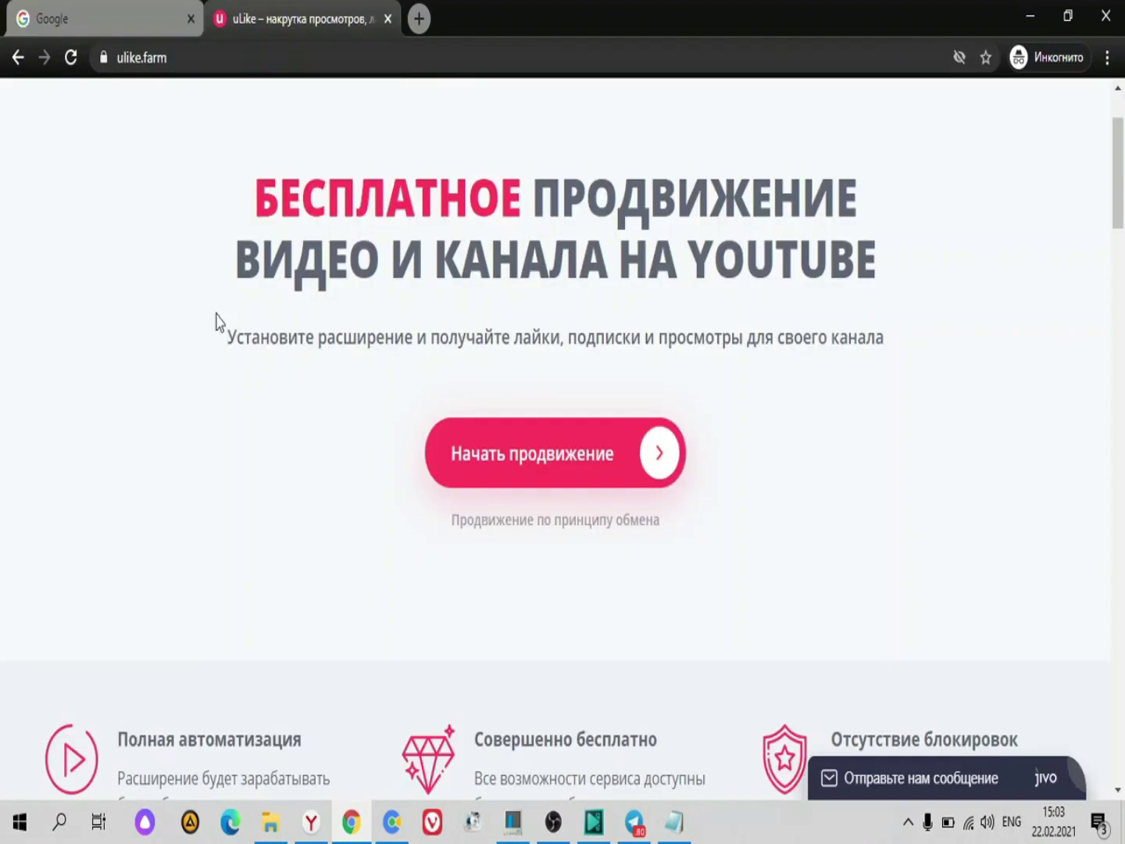
pyautogui.click(390, 60)
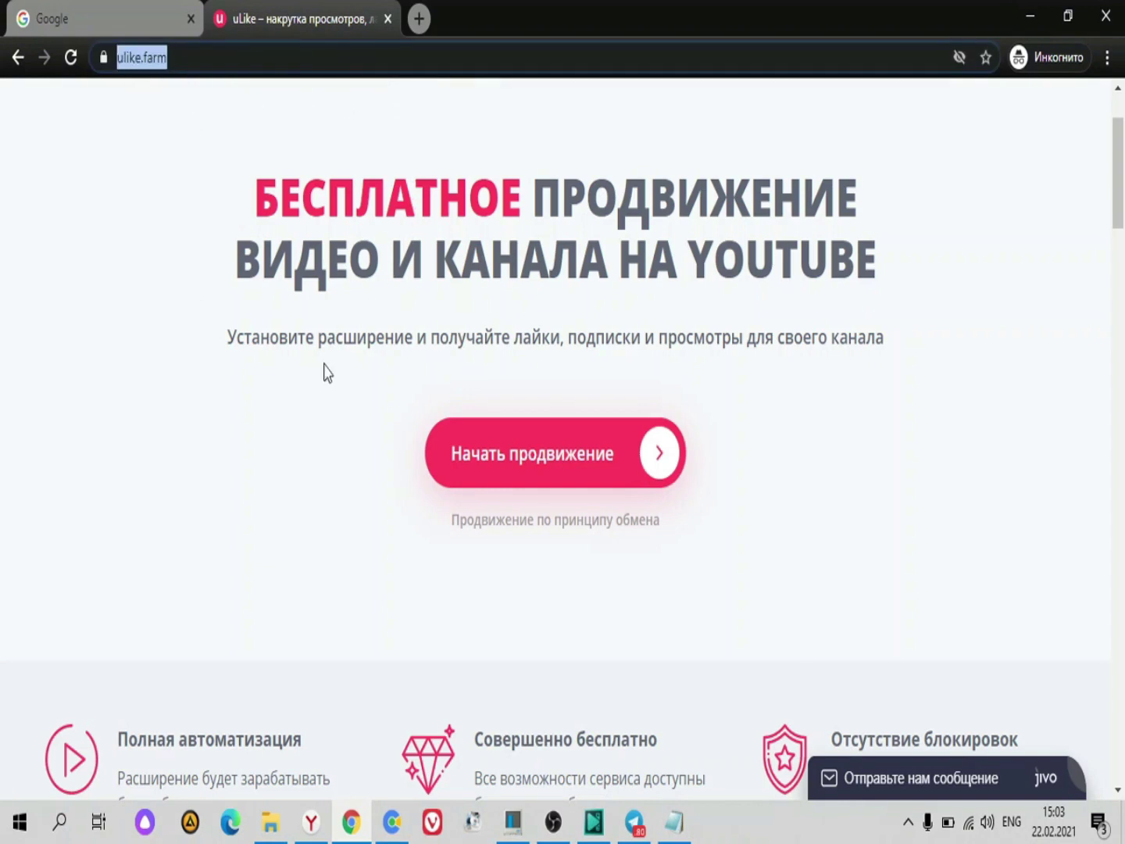
pyautogui.click(559, 474)
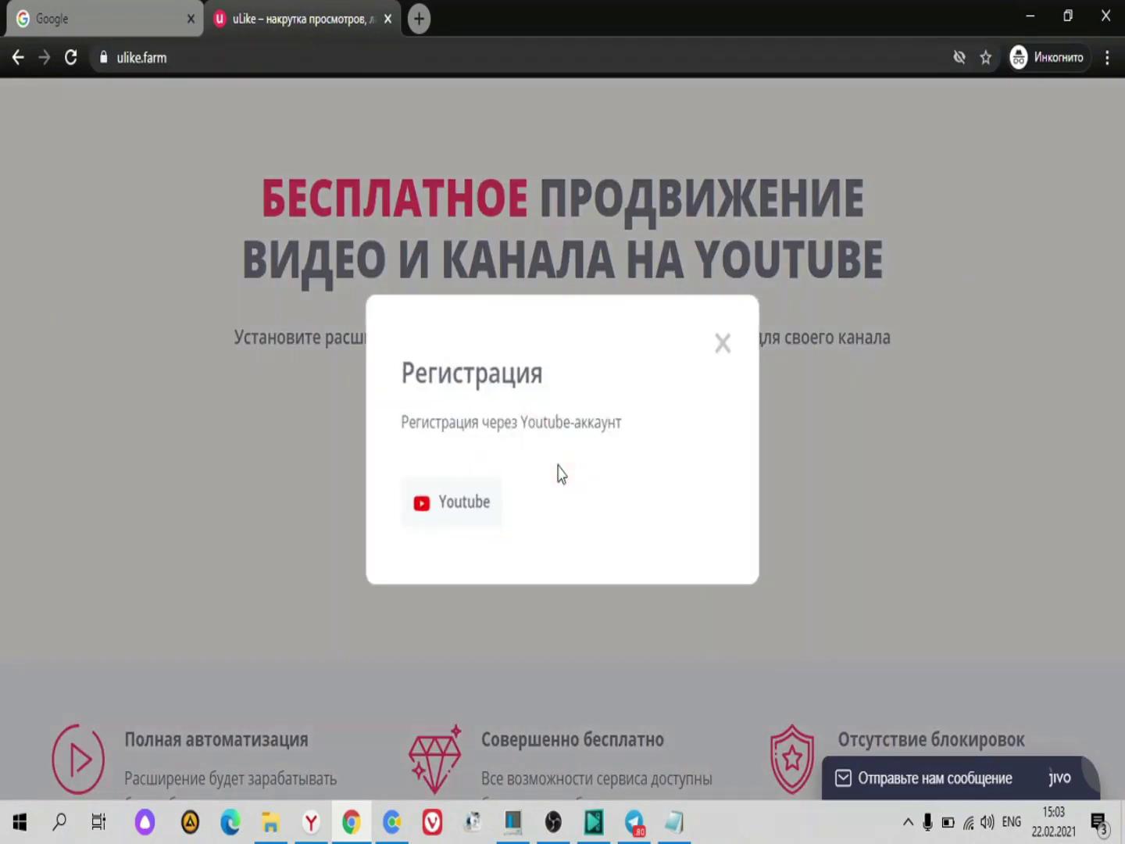
pyautogui.click(462, 513)
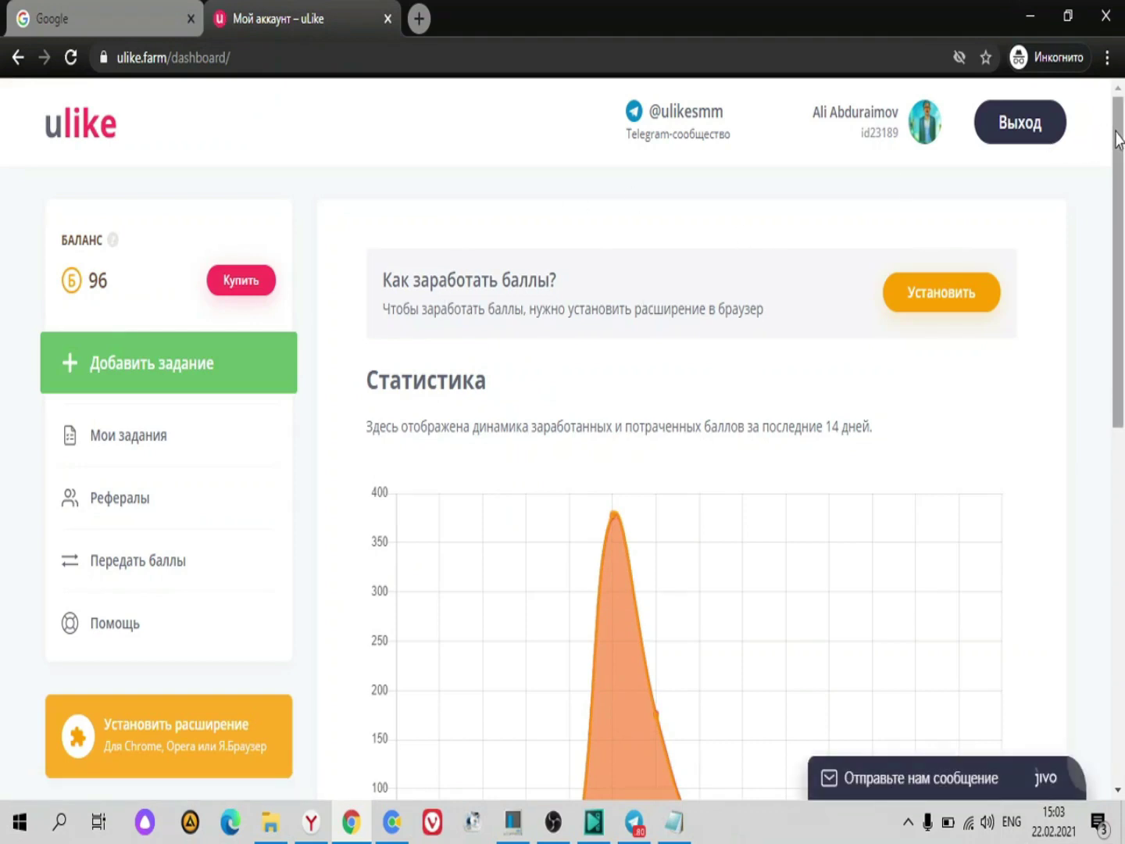
# Review the dashboard statistics, view the point packages on the purchase page in a new tab, and close that tab
pyautogui.moveTo(1118, 139); pyautogui.dragTo(1122, 201)
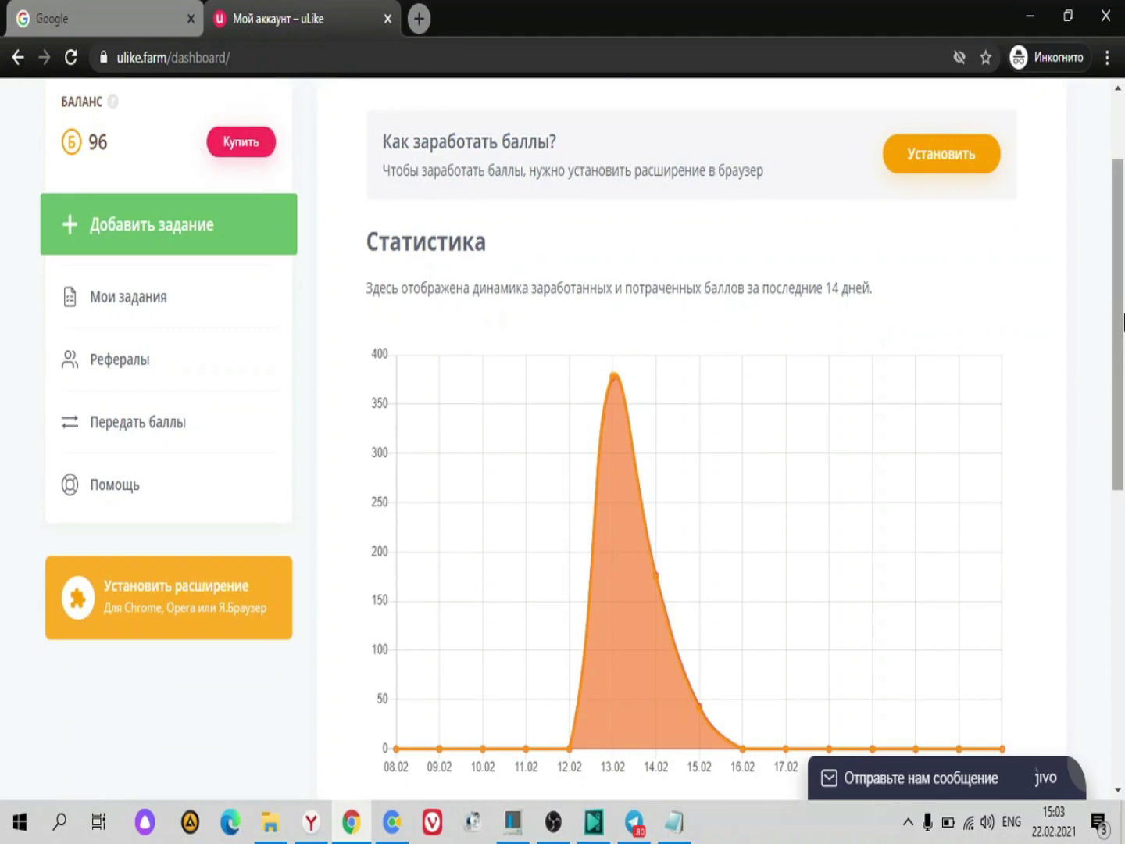
pyautogui.moveTo(1116, 300); pyautogui.dragTo(1116, 274)
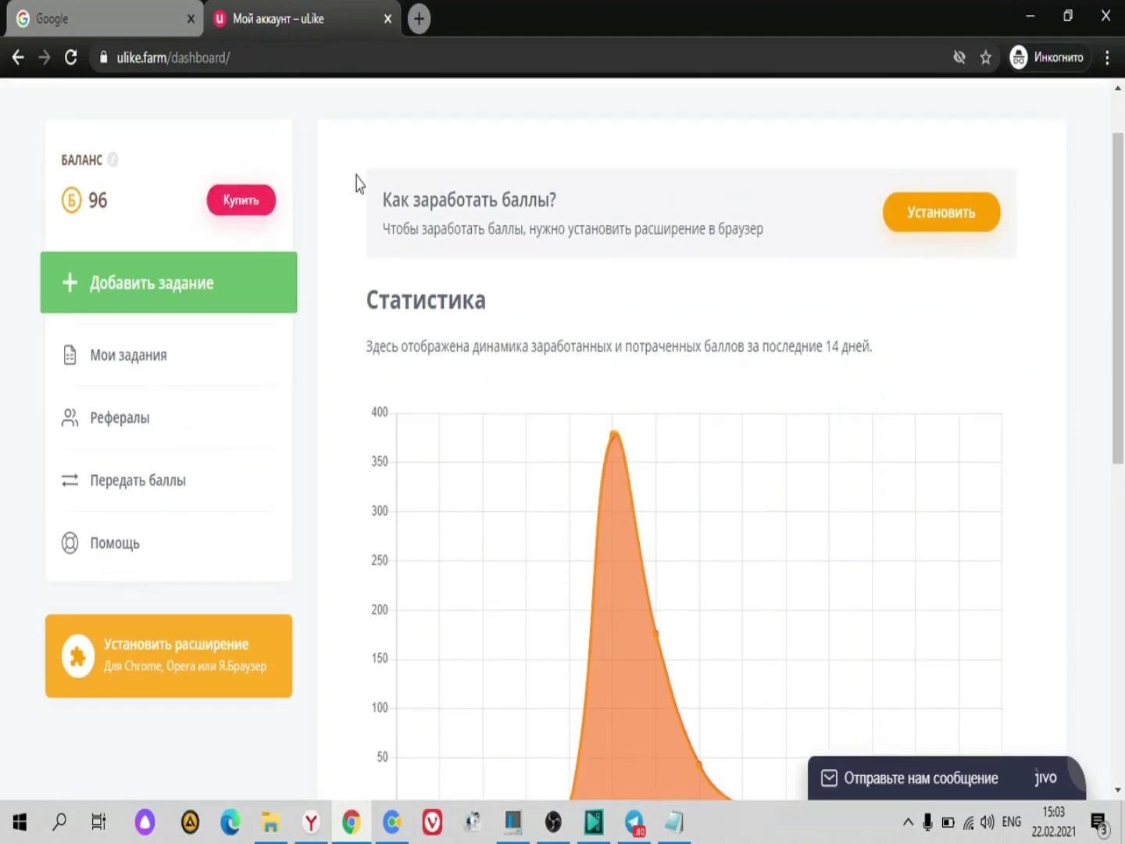
pyautogui.rightClick(246, 202)
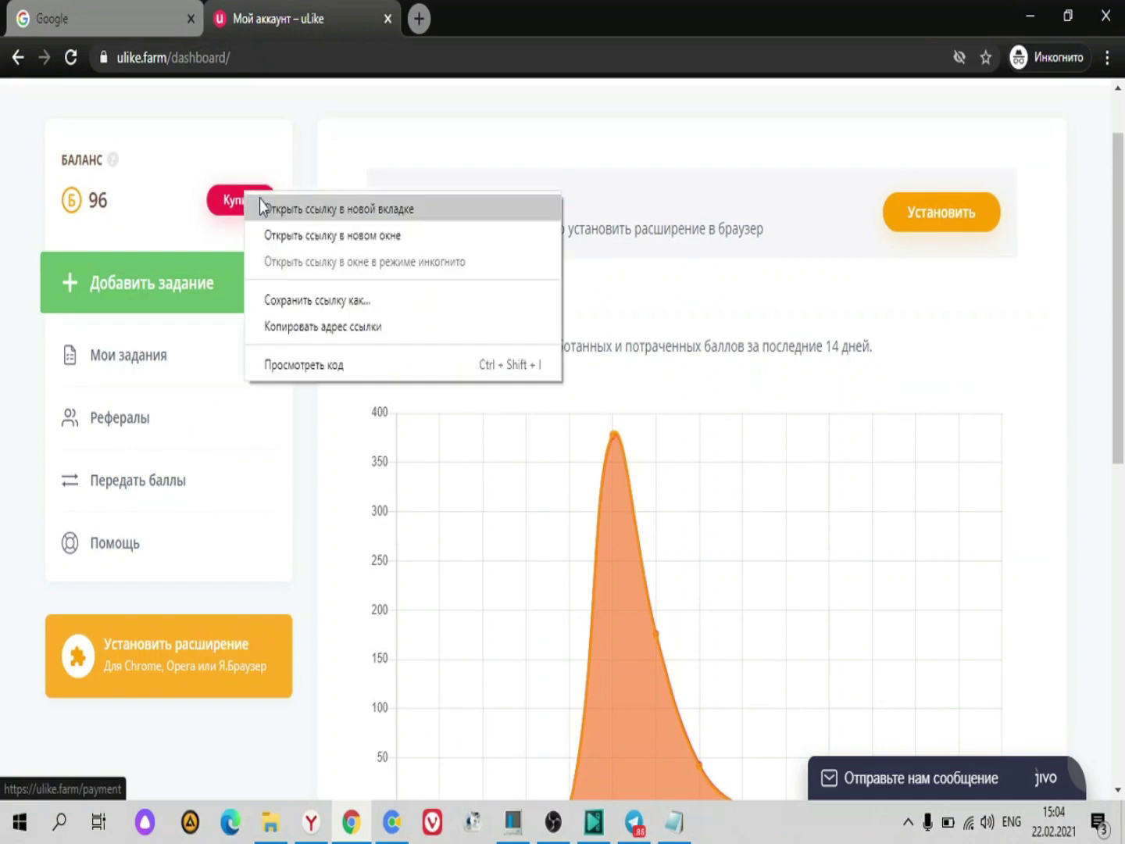
pyautogui.click(265, 207)
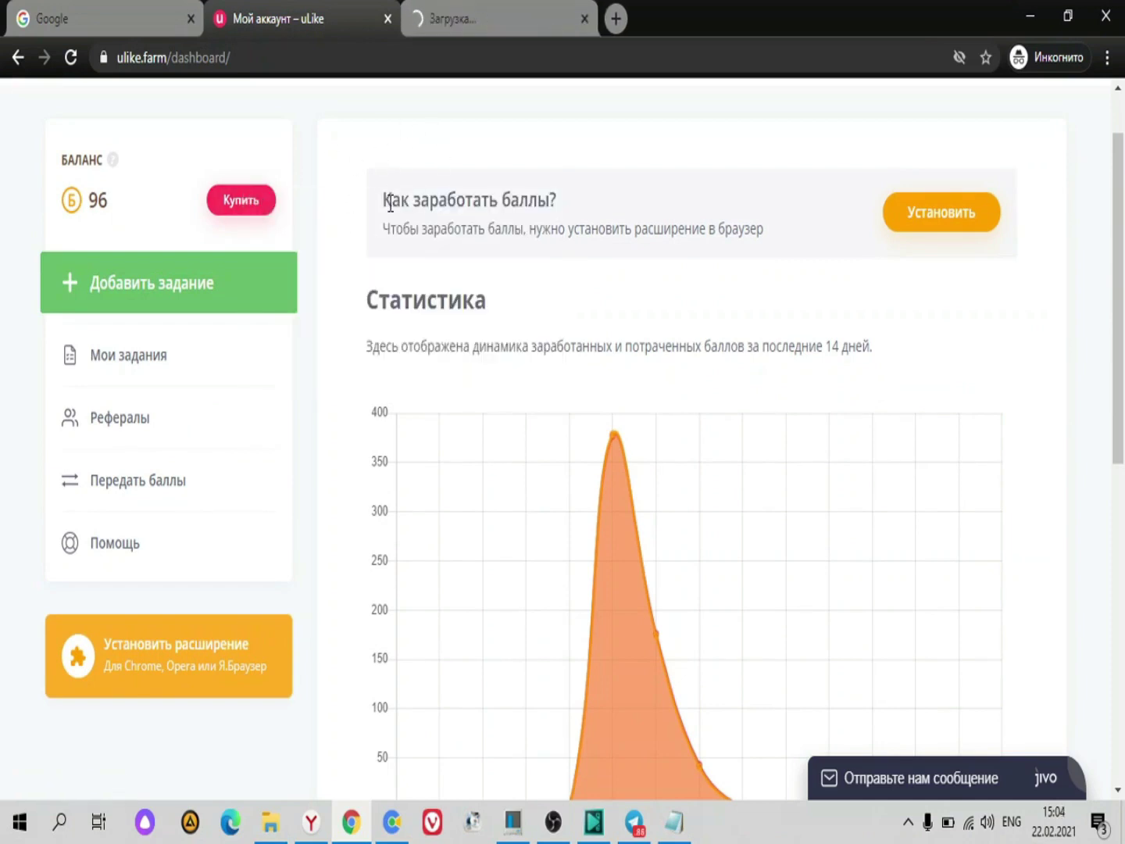
pyautogui.click(495, 23)
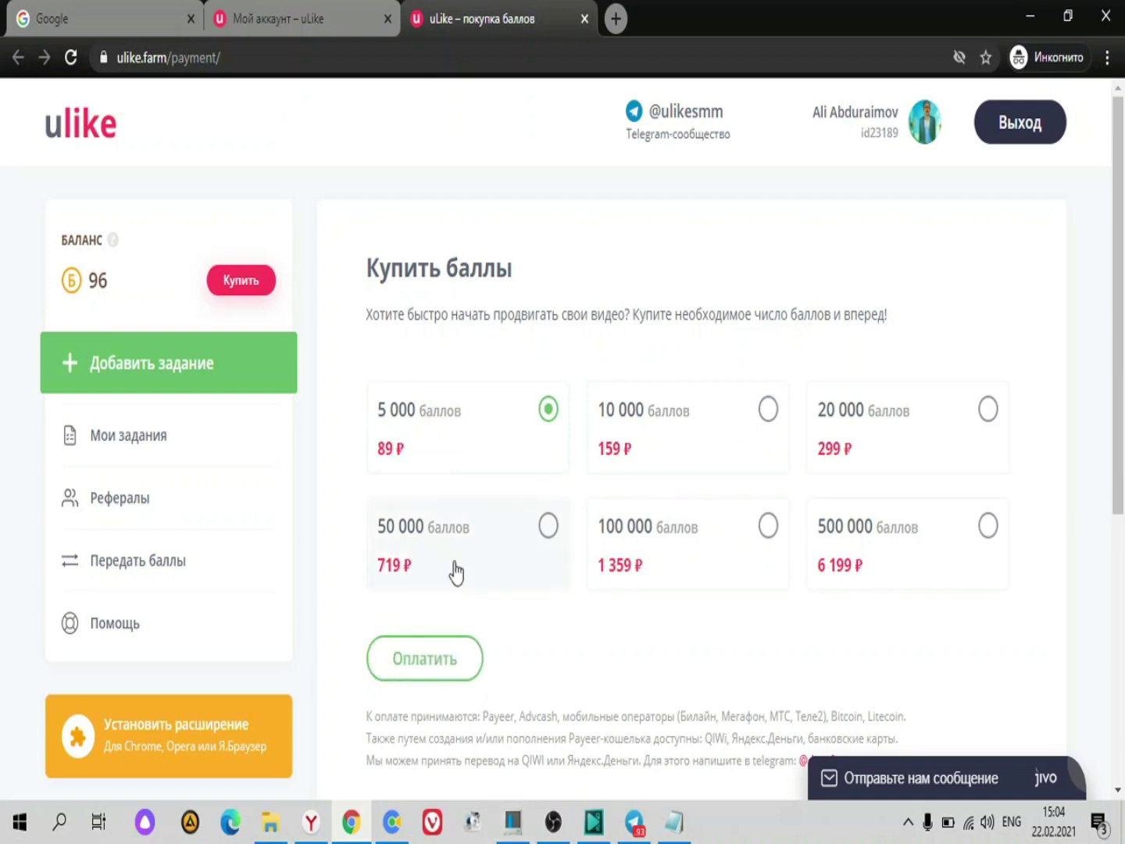
pyautogui.click(584, 18)
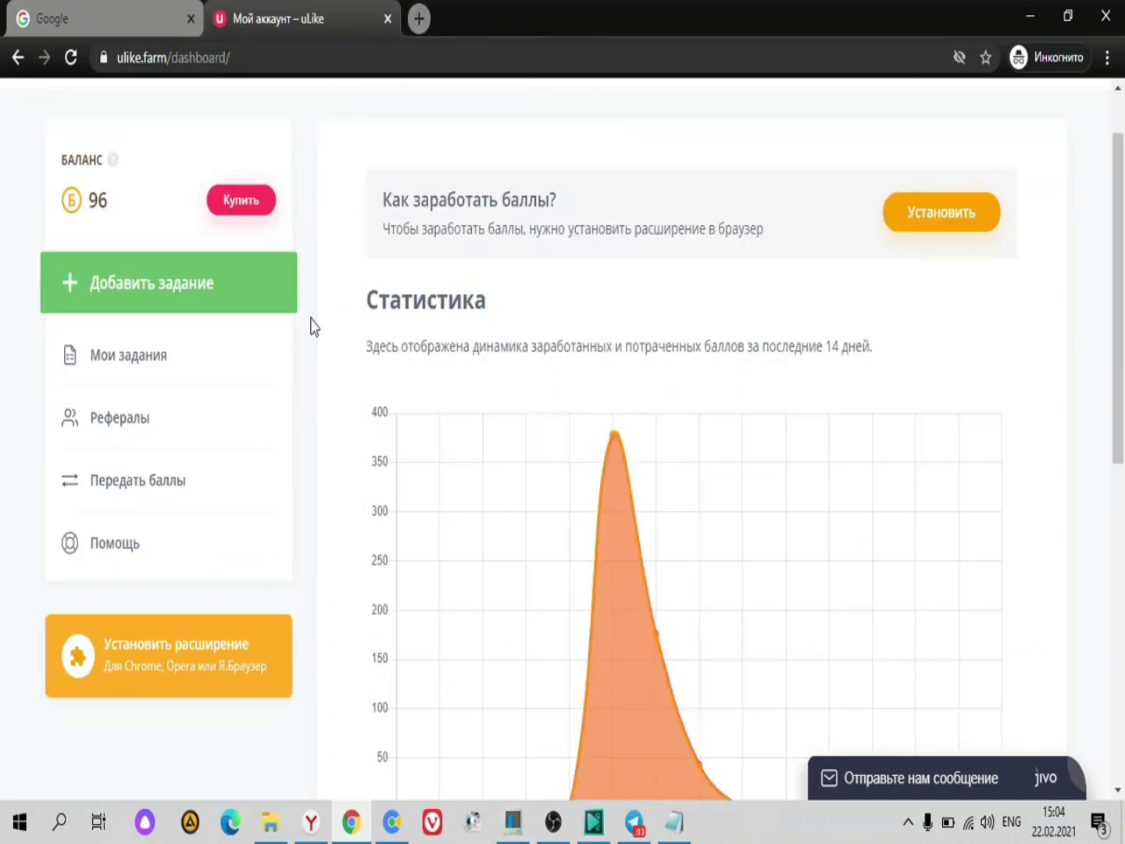
# Open the Мои задания page in a new tab and examine the list of existing tasks
pyautogui.rightClick(144, 366)
pyautogui.click(236, 374)
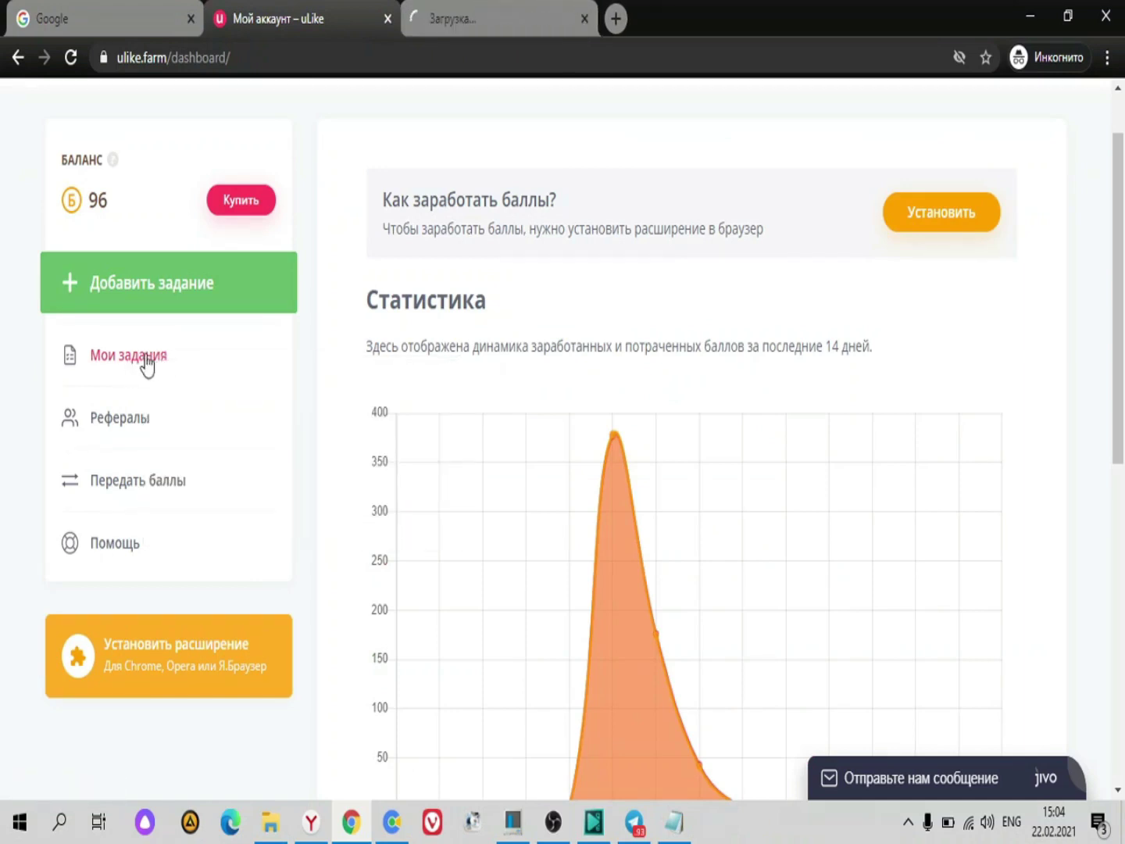
pyautogui.click(536, 21)
pyautogui.moveTo(1114, 140); pyautogui.dragTo(1122, 238)
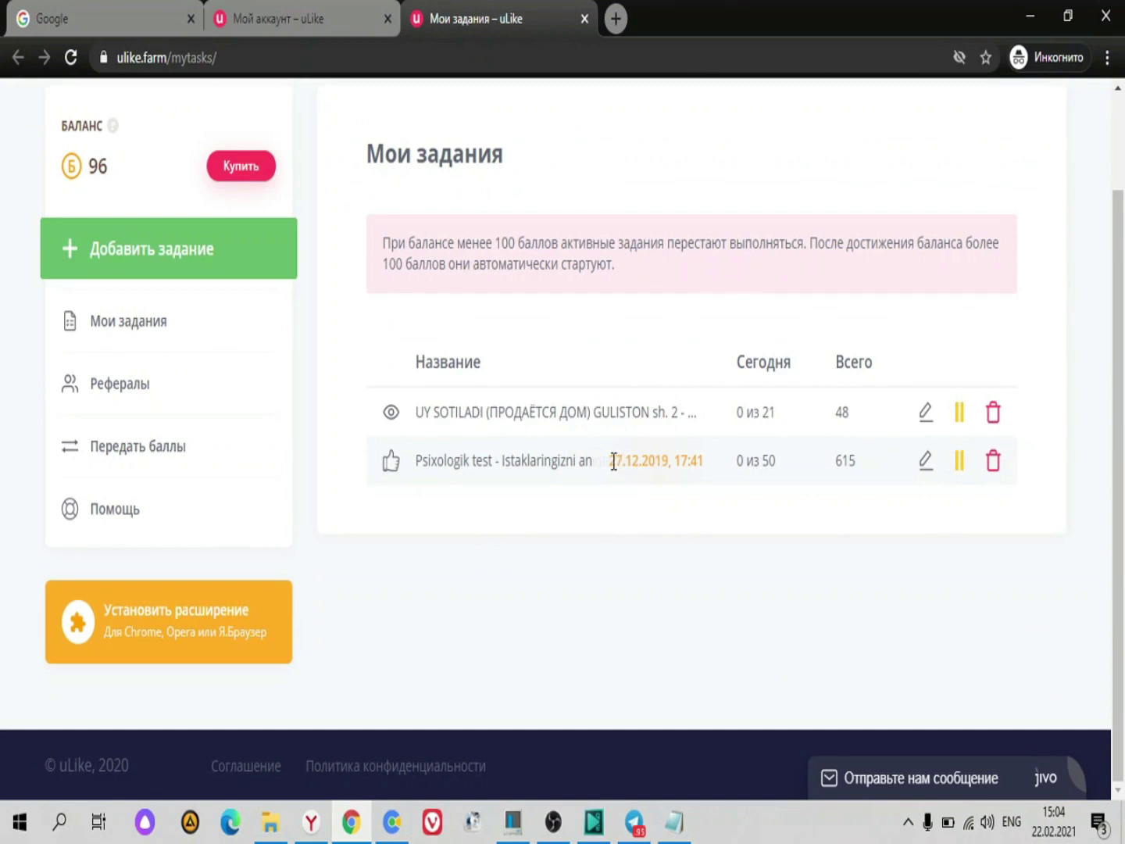
# Check the date of the Psixologik test task and open the page for adding a new task
pyautogui.moveTo(614, 461); pyautogui.dragTo(673, 461)
pyautogui.moveTo(615, 458); pyautogui.dragTo(715, 466)
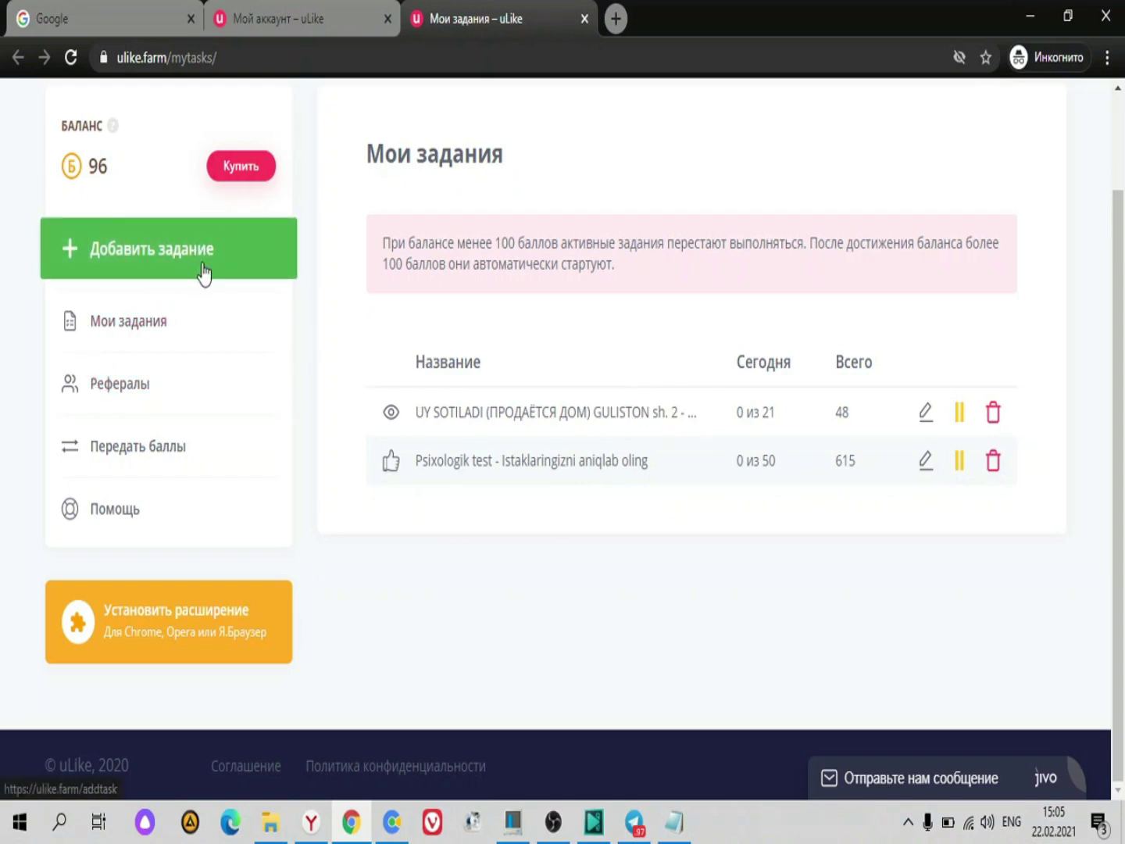
pyautogui.click(151, 267)
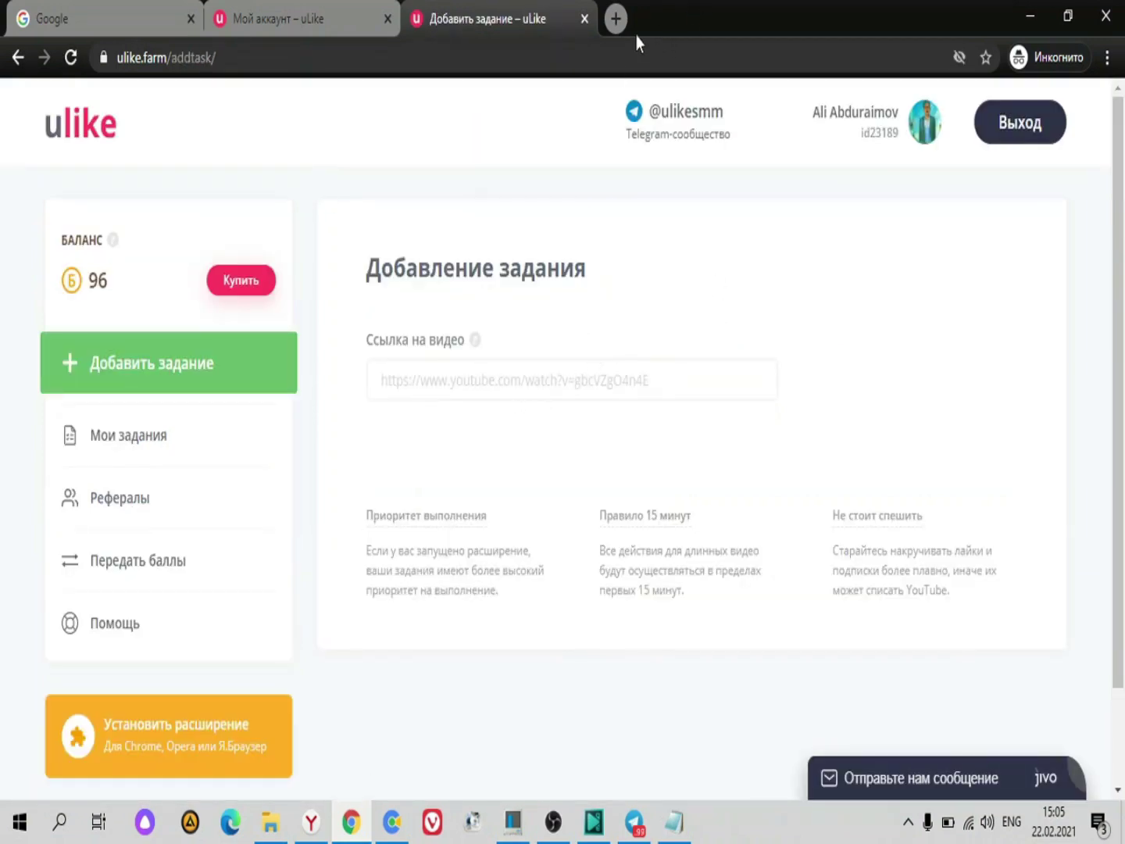
# Open the account owner's YouTube channel in a new tab through its youtube.com address
pyautogui.click(615, 19)
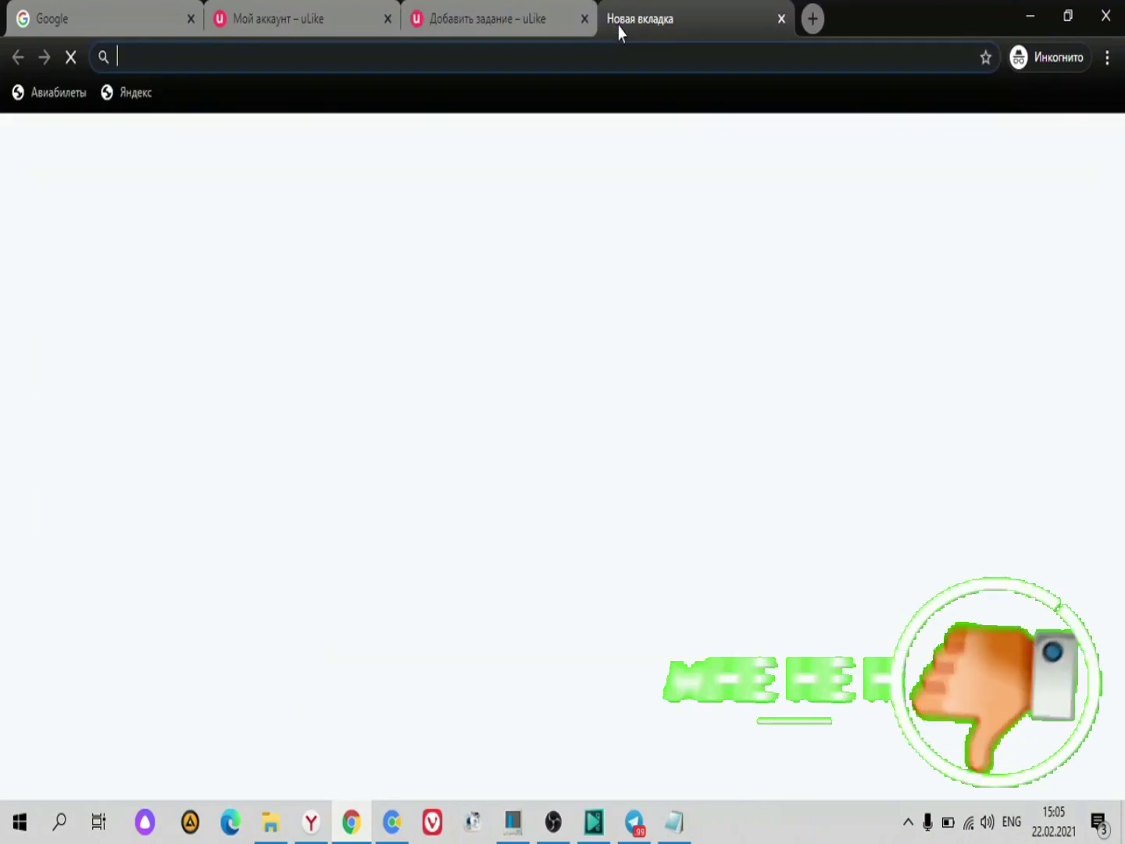
pyautogui.write('Yo')
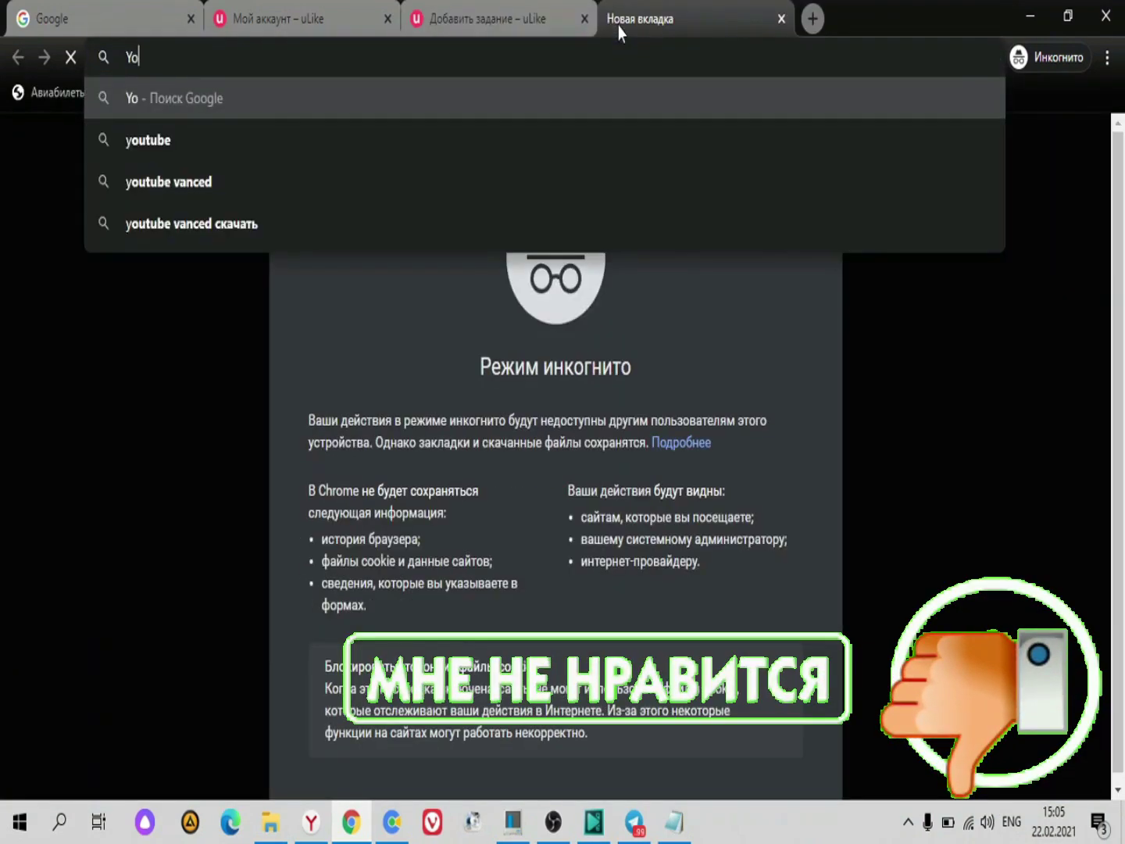
pyautogui.write('utube')
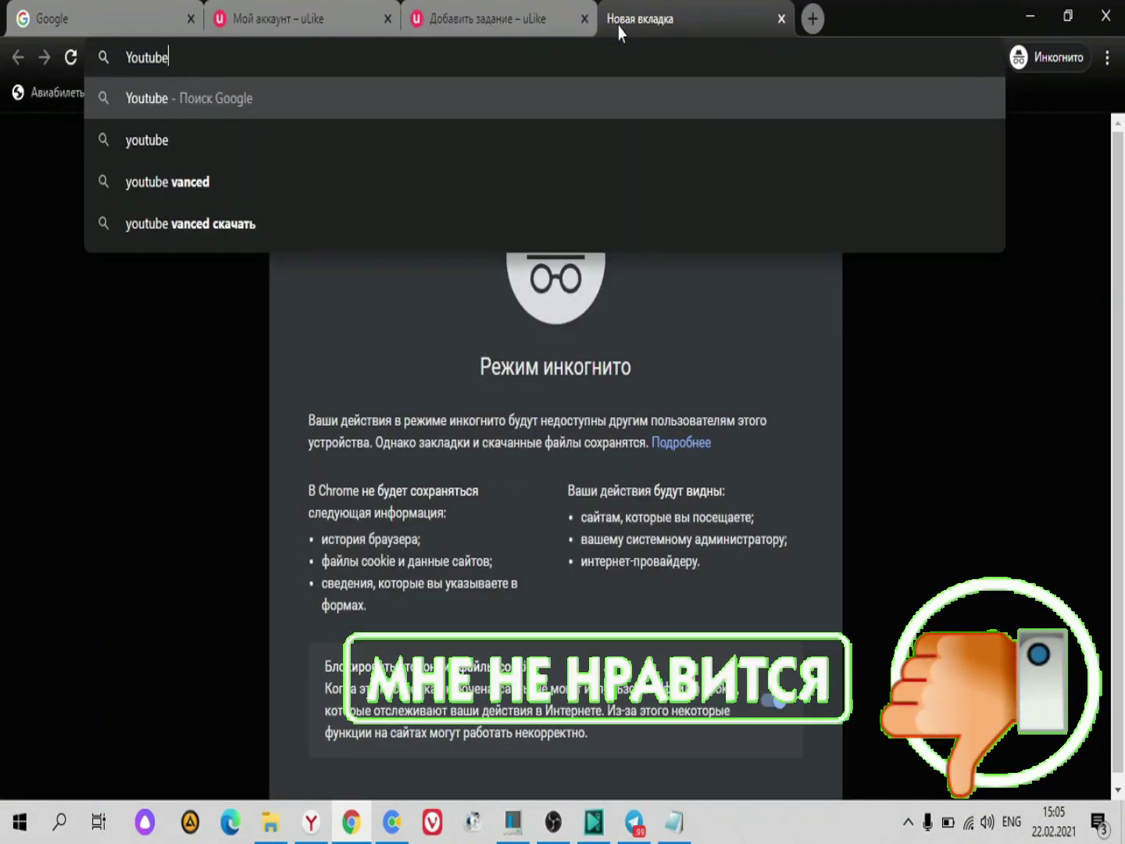
pyautogui.write('.com/A')
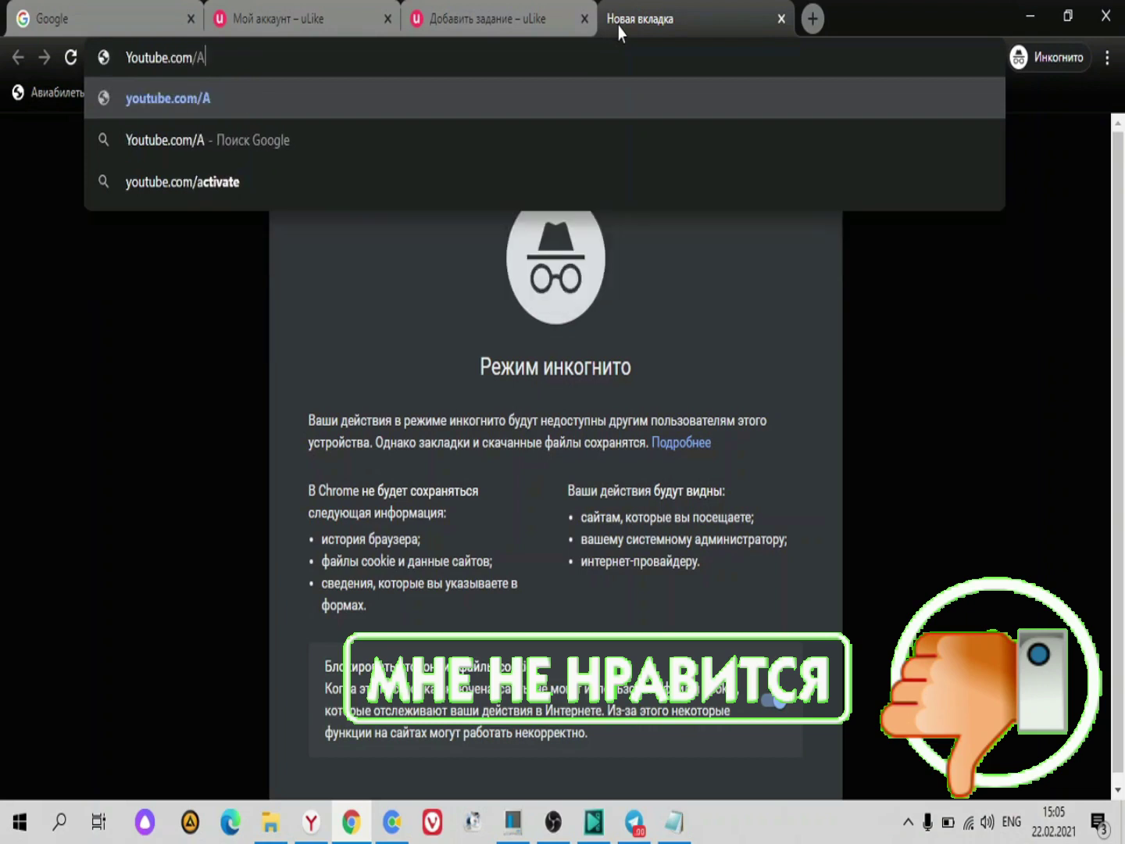
pyautogui.write('bduvaliA')
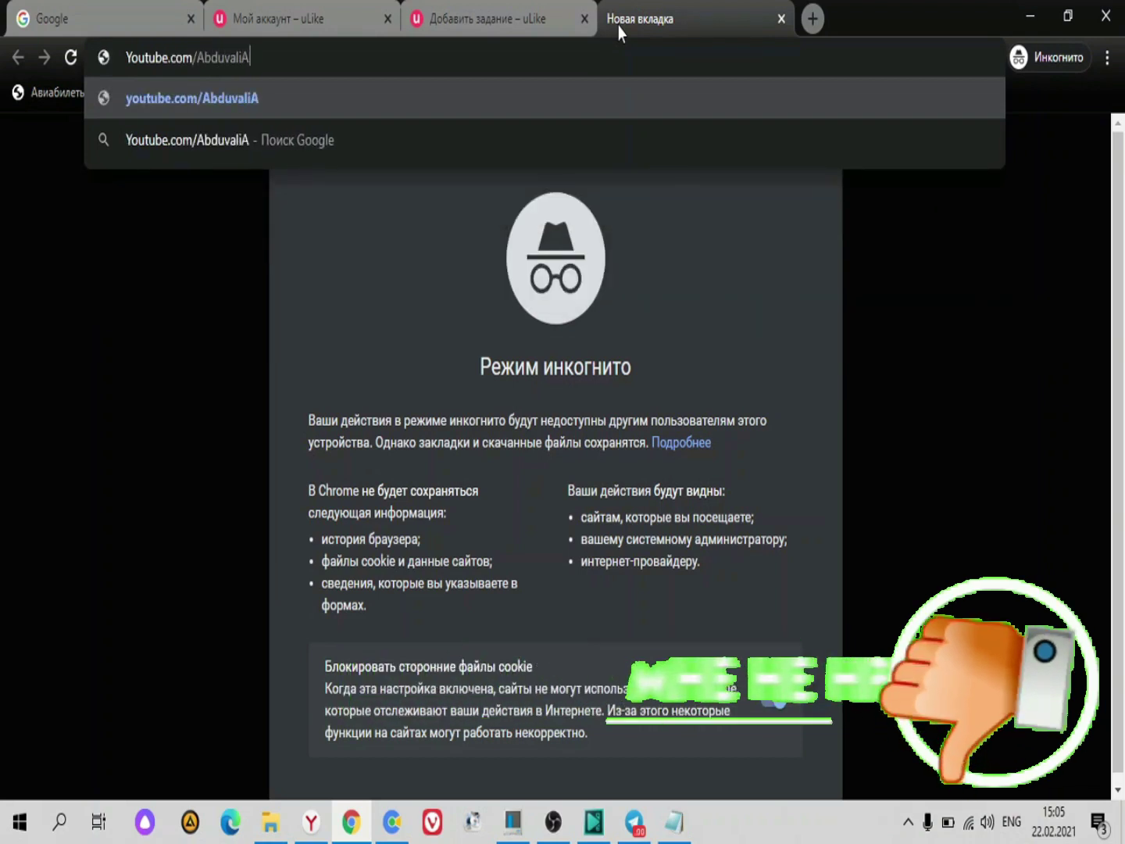
pyautogui.write('bd')
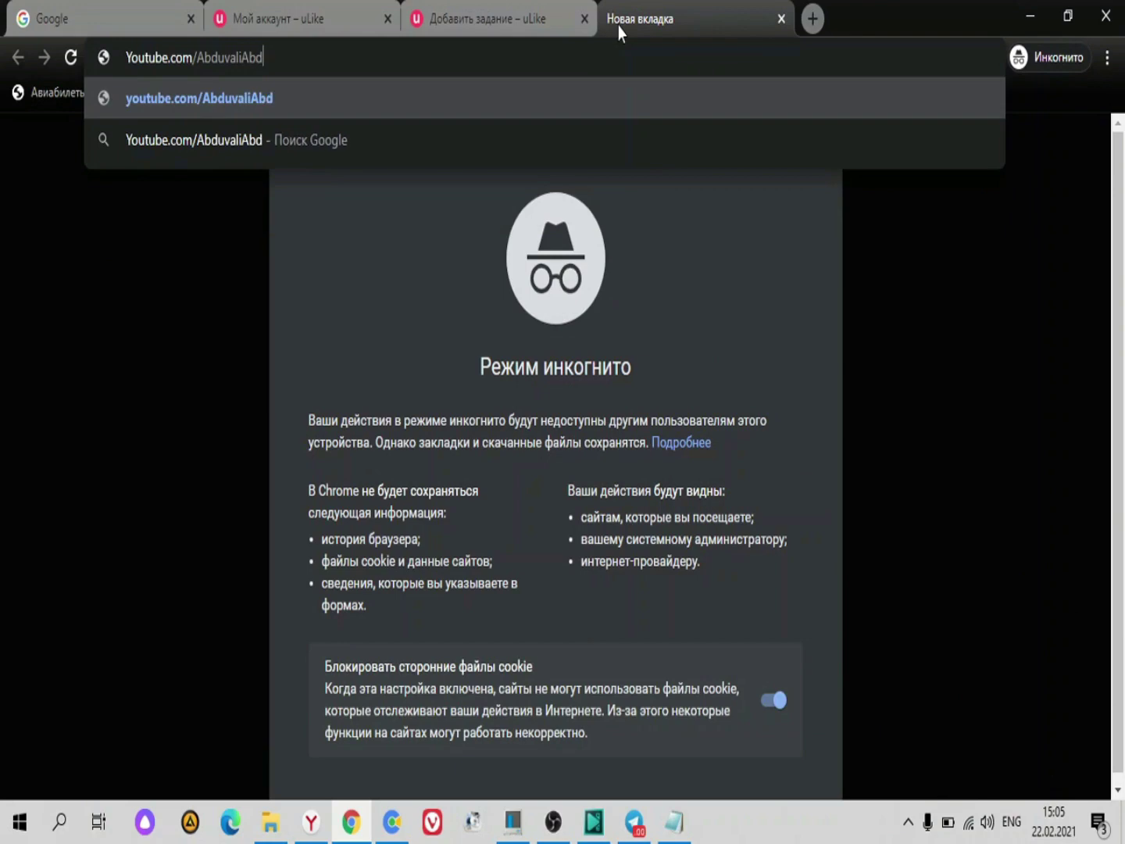
pyautogui.write('uraimov')
pyautogui.press('Return')
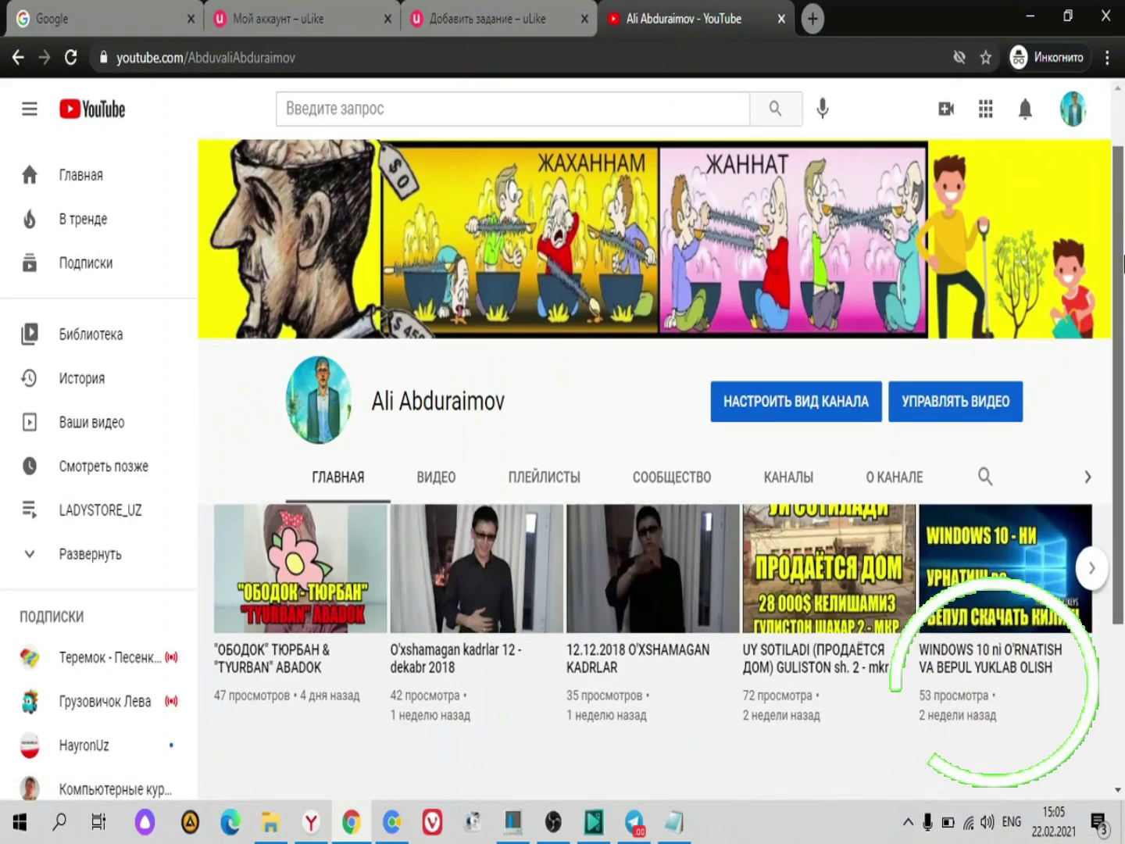
# Open the channel's video UY SOTILADI (ПРОДАЁТСЯ ДОМ) GULISTON sh. 2 - mkr, pause it and copy its link
pyautogui.scroll(-1, 815, 660)
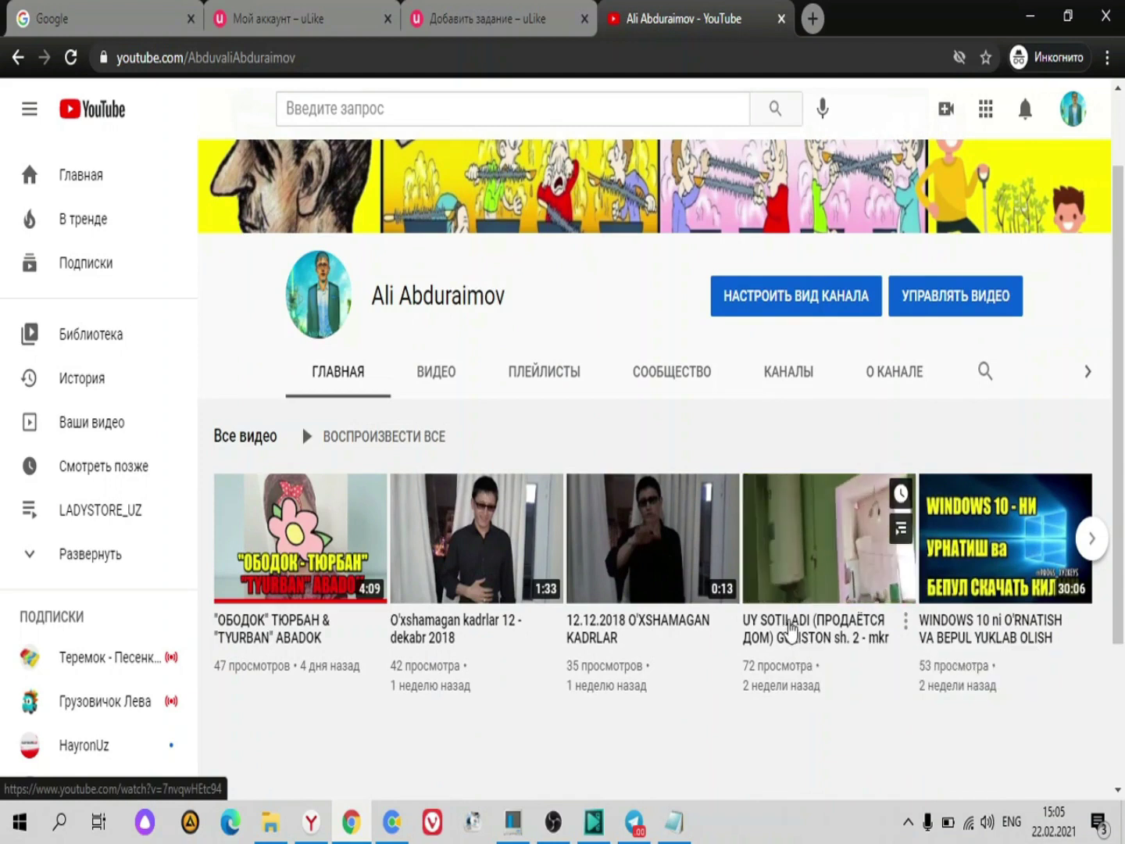
pyautogui.click(792, 629)
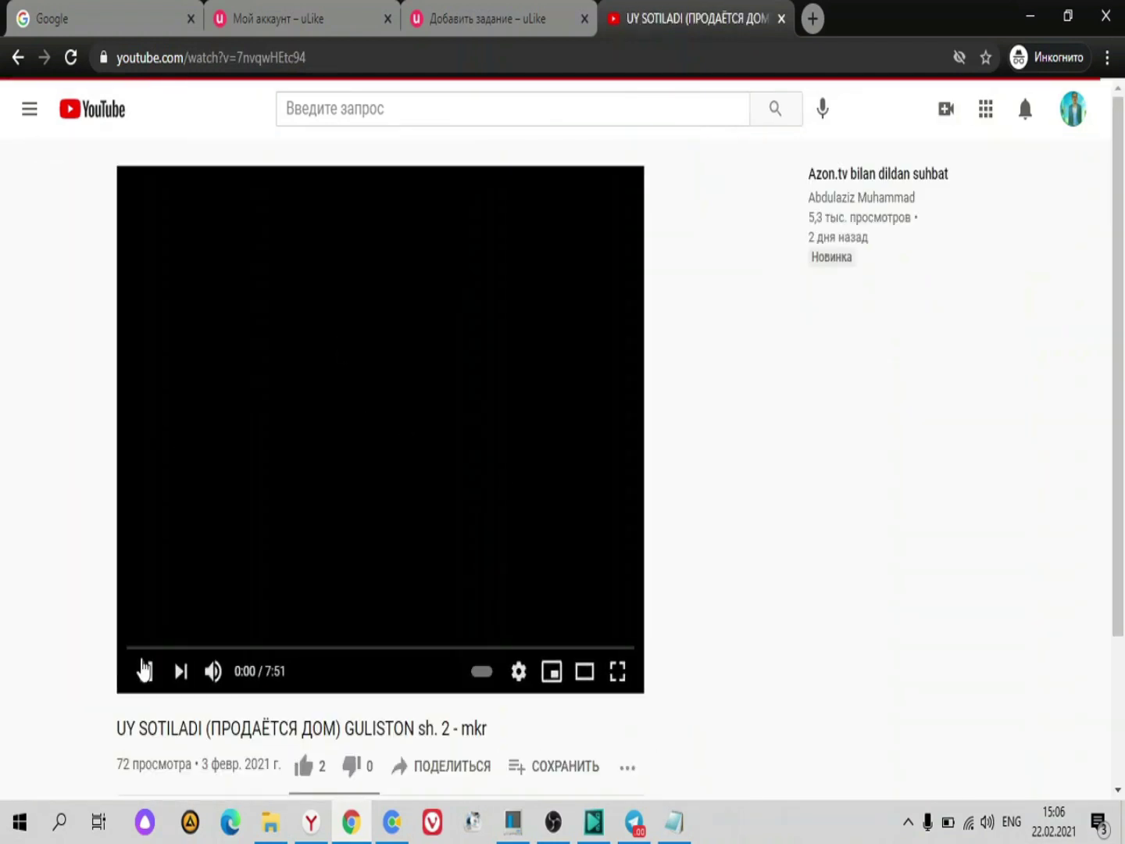
pyautogui.click(144, 671)
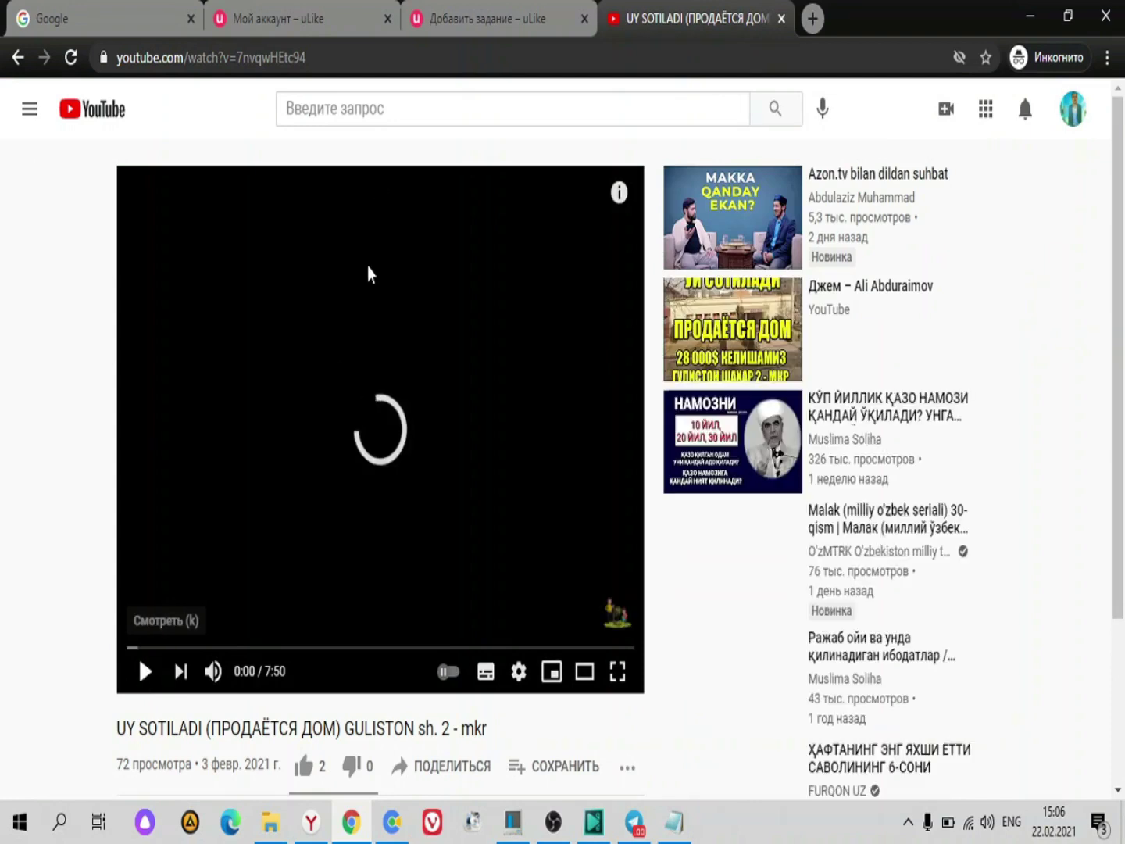
pyautogui.click(279, 61)
pyautogui.hotkey('ctrl', 'c')
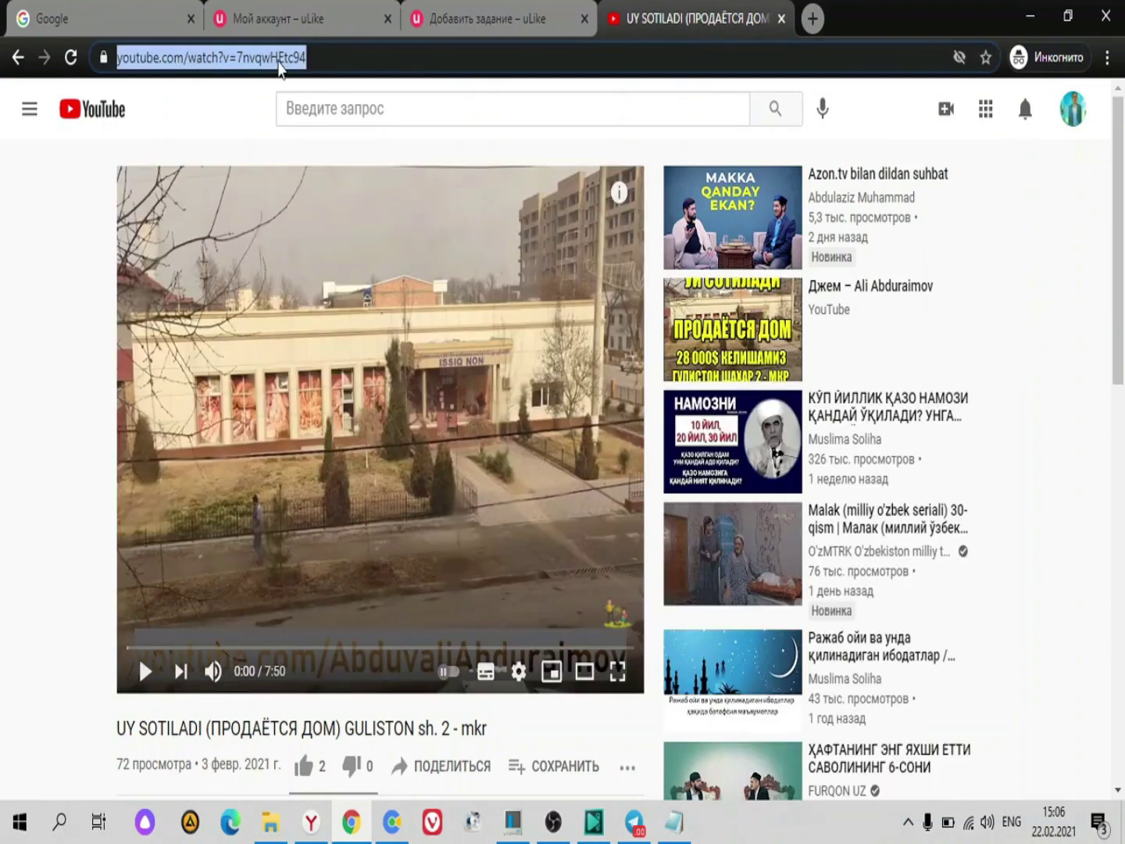
pyautogui.rightClick(278, 62)
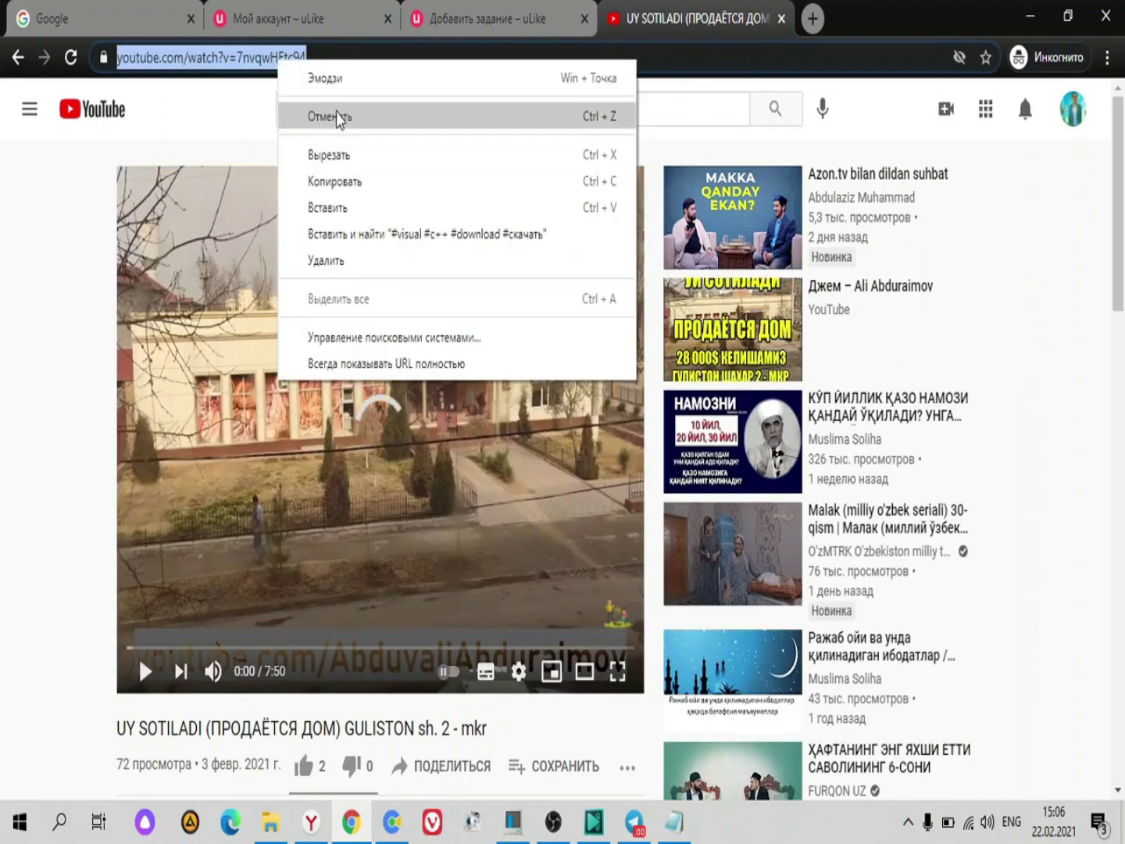
pyautogui.click(367, 187)
# Return to the channel and look through its list of uploaded videos
pyautogui.click(19, 63)
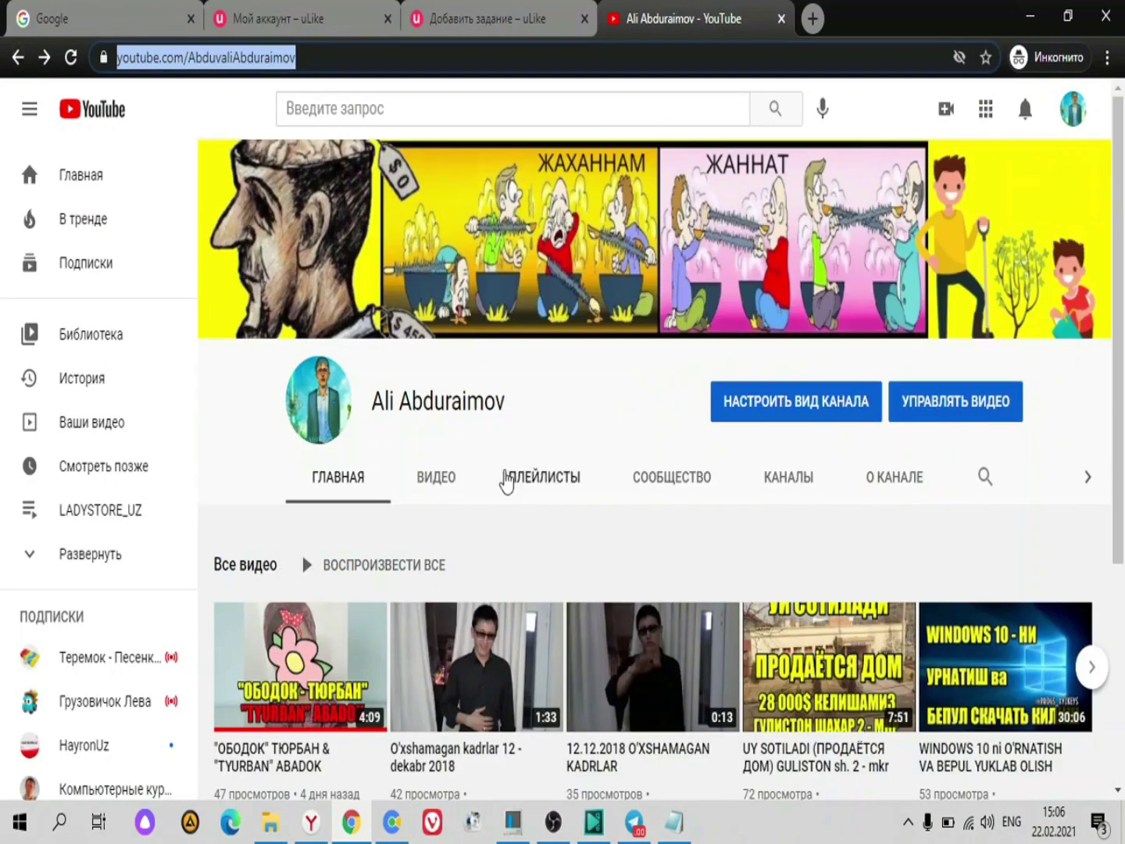
pyautogui.click(460, 484)
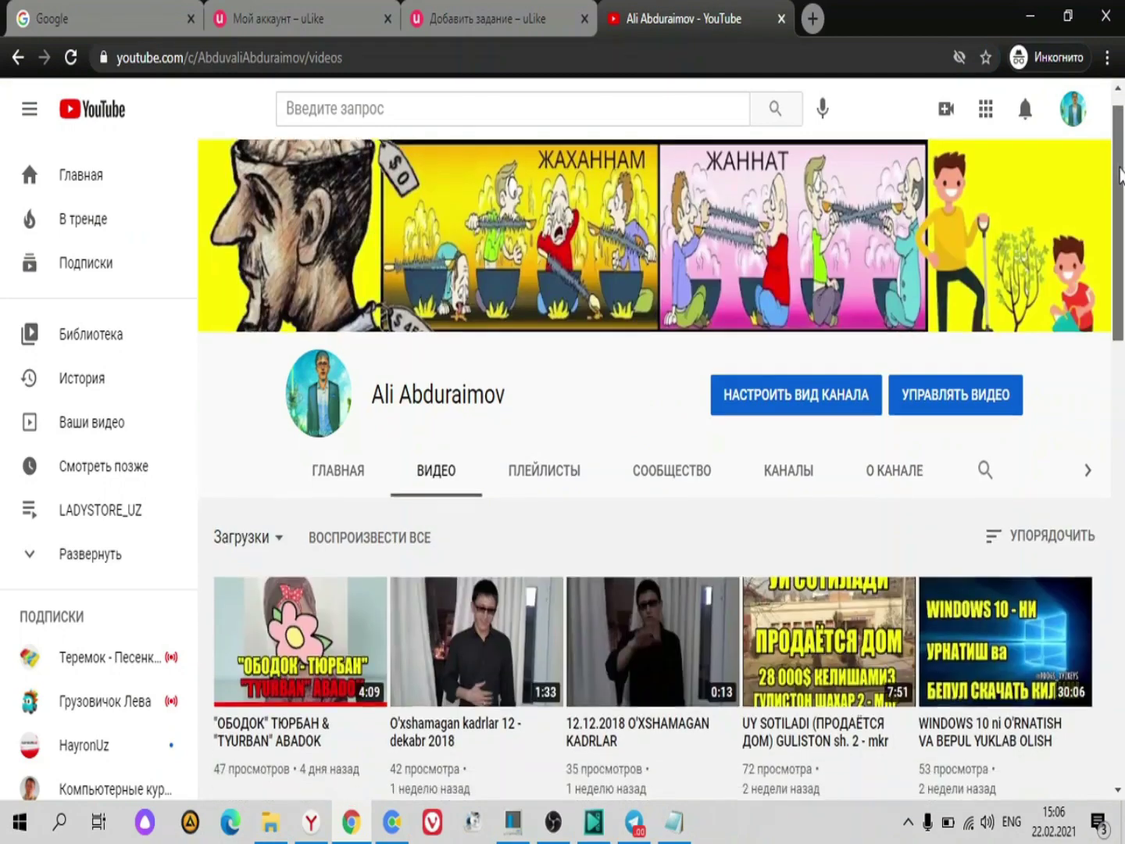
pyautogui.moveTo(1119, 156); pyautogui.dragTo(1121, 328)
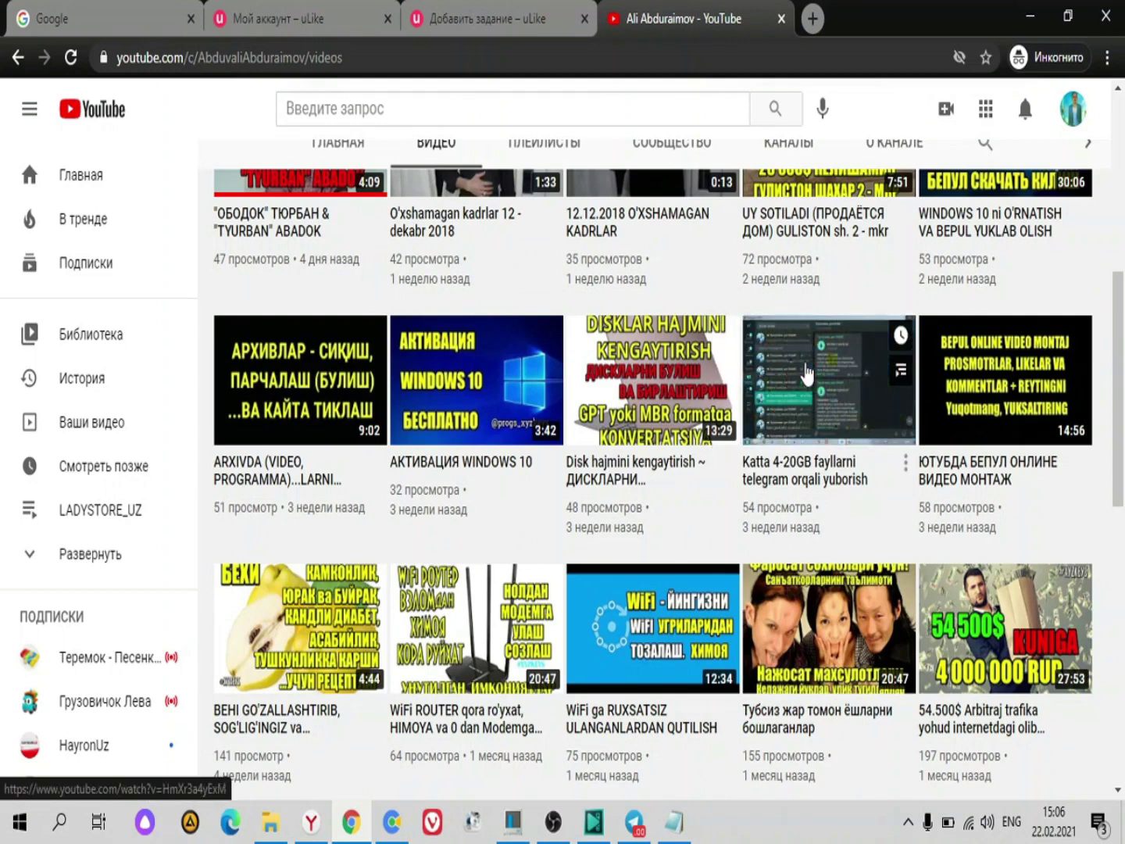
pyautogui.click(481, 57)
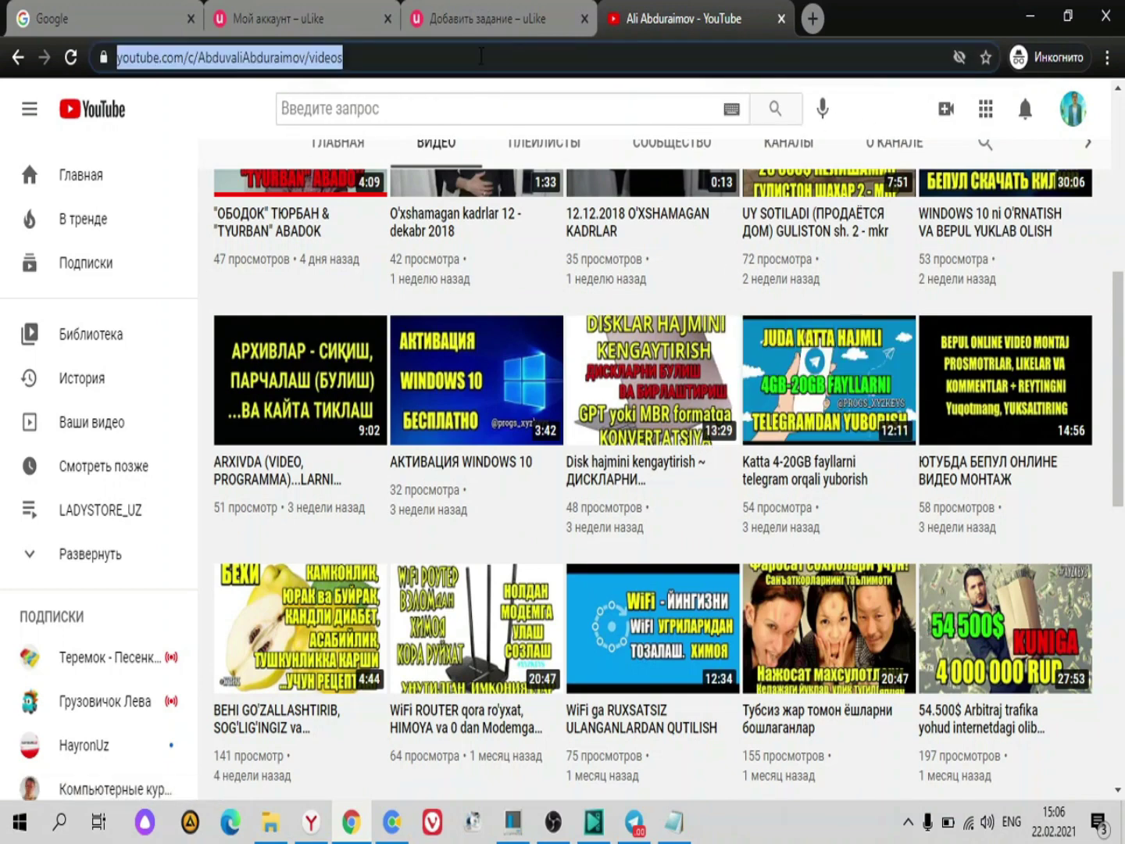
# Paste the copied video link into the new uLike task and select Лайки as what to promote
pyautogui.click(436, 11)
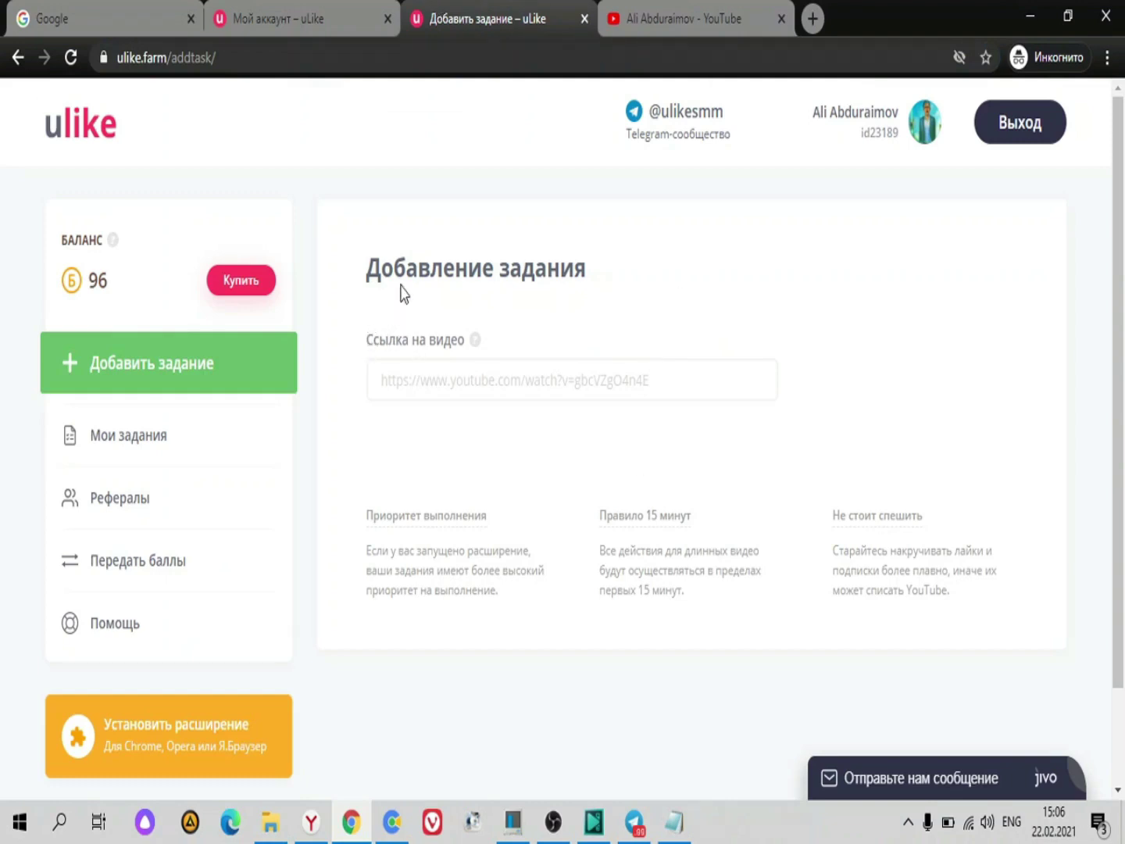
pyautogui.click(491, 385)
pyautogui.hotkey('ctrl', 'v')
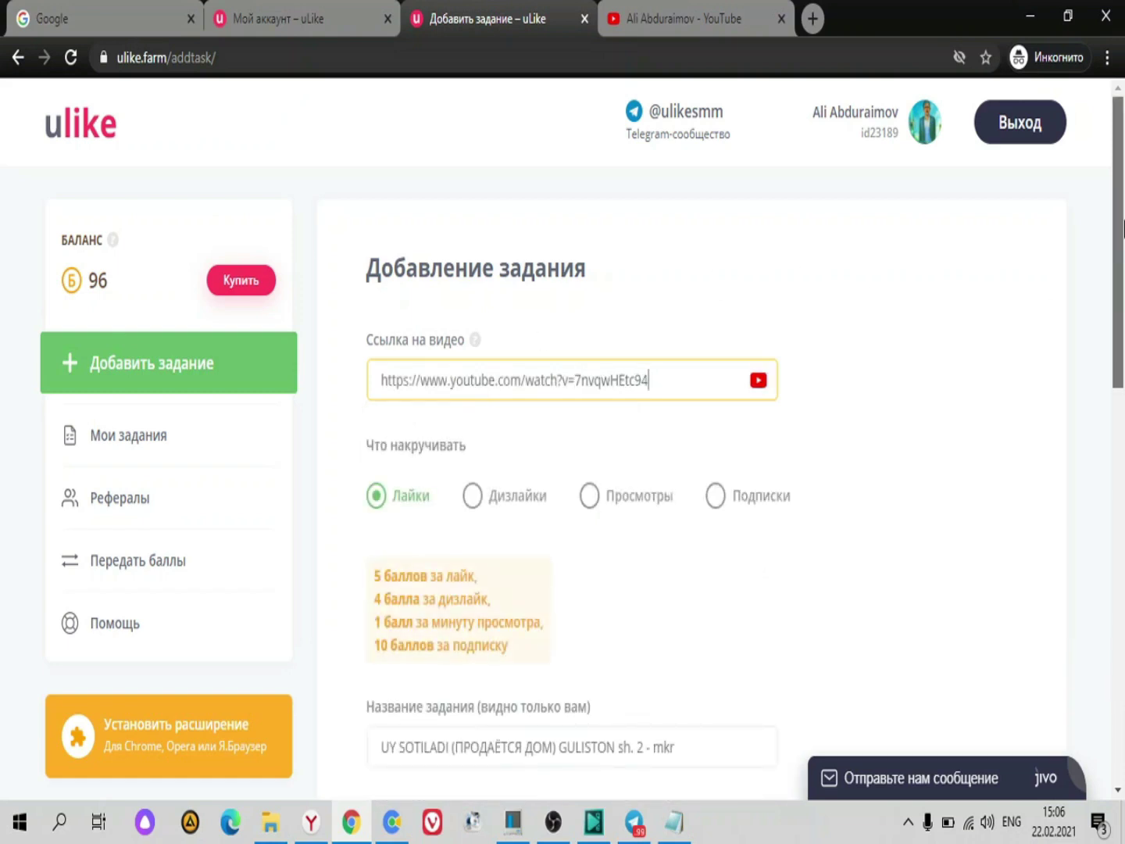
pyautogui.scroll(-3, 1123, 229)
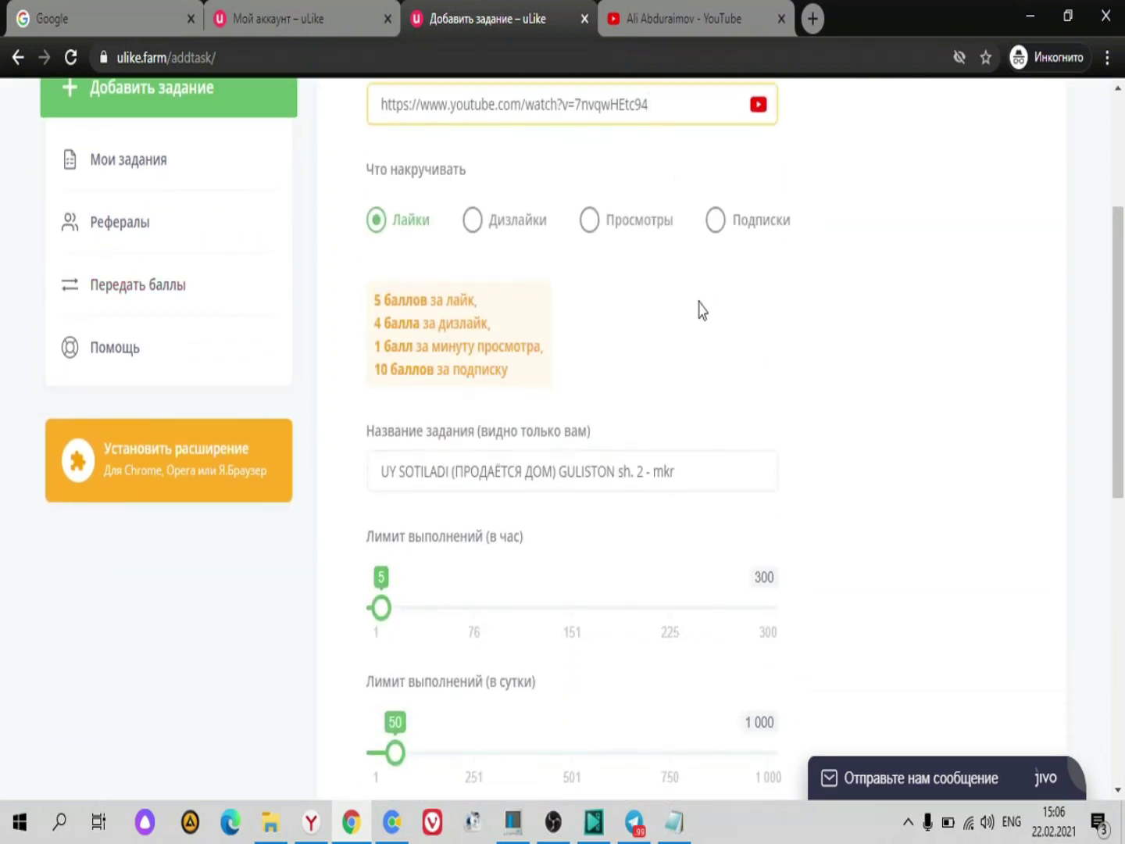
pyautogui.click(648, 229)
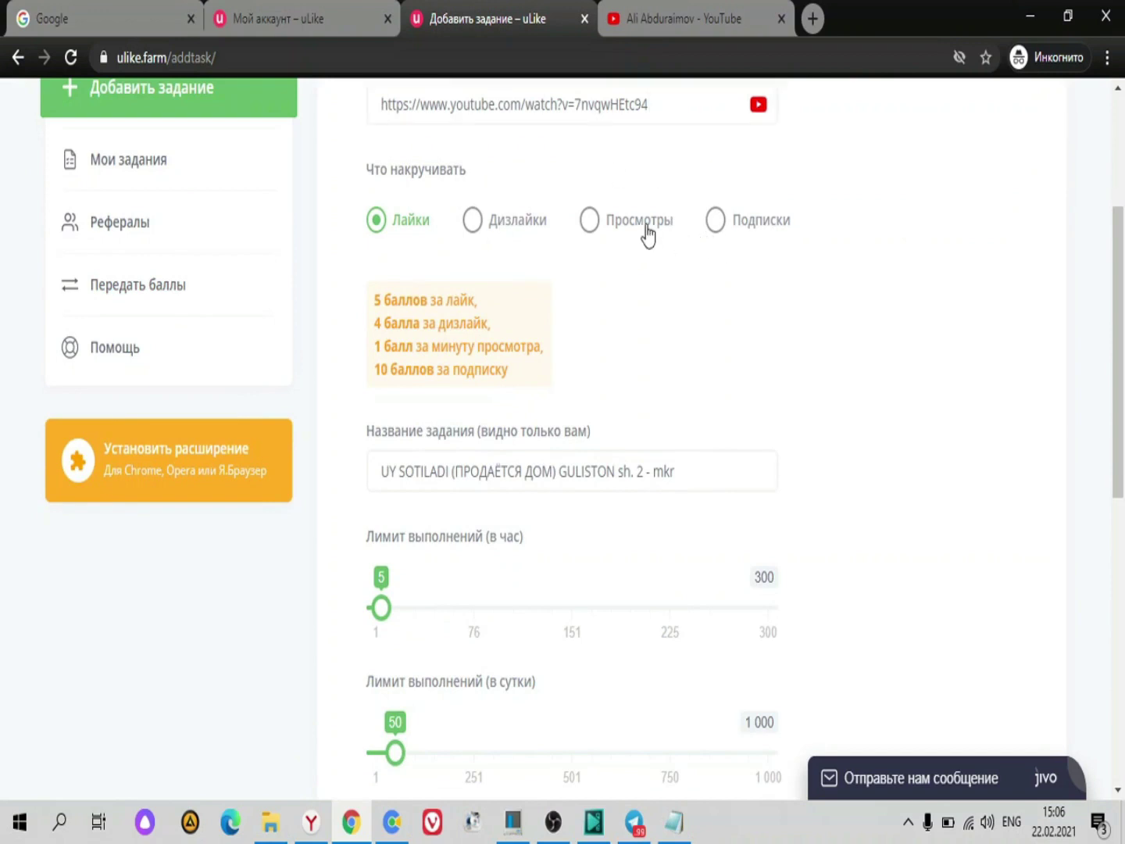
pyautogui.click(394, 236)
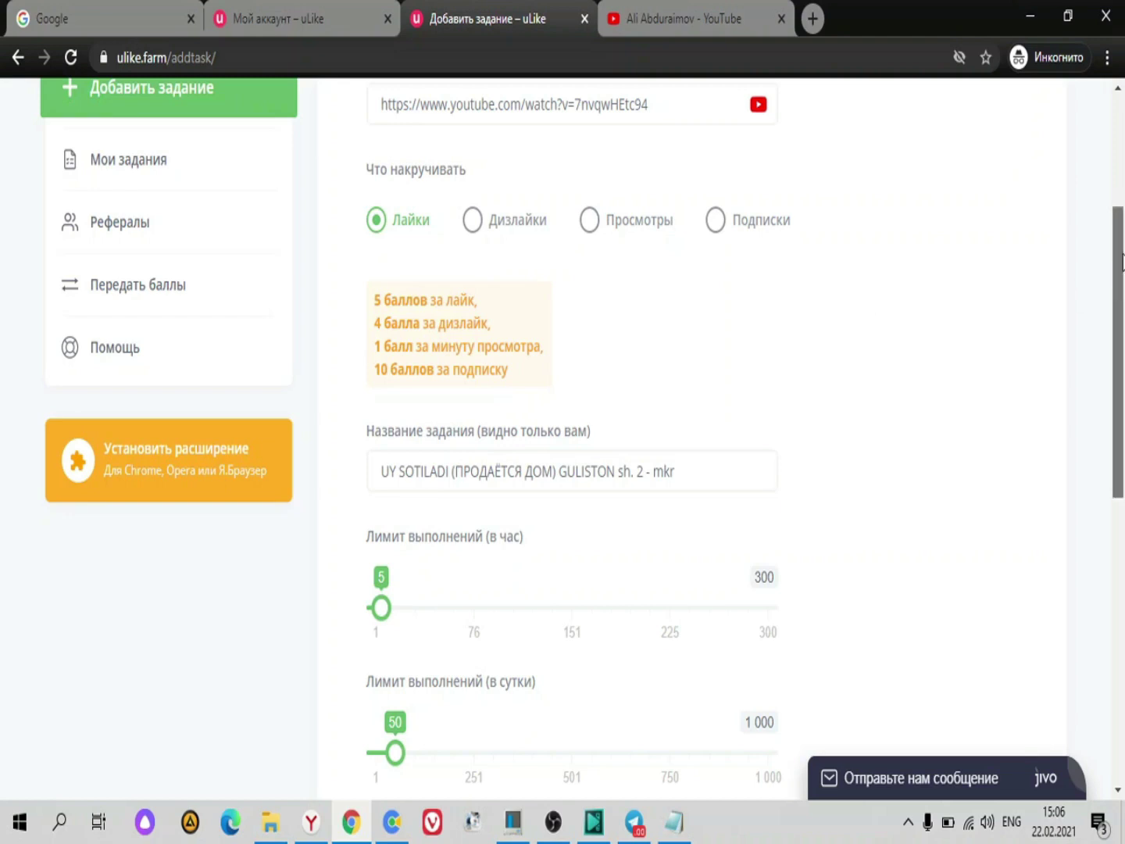
# Try the maximum hourly execution limit of 300 for the task, and set it to 26
pyautogui.scroll(-1, 965, 343)
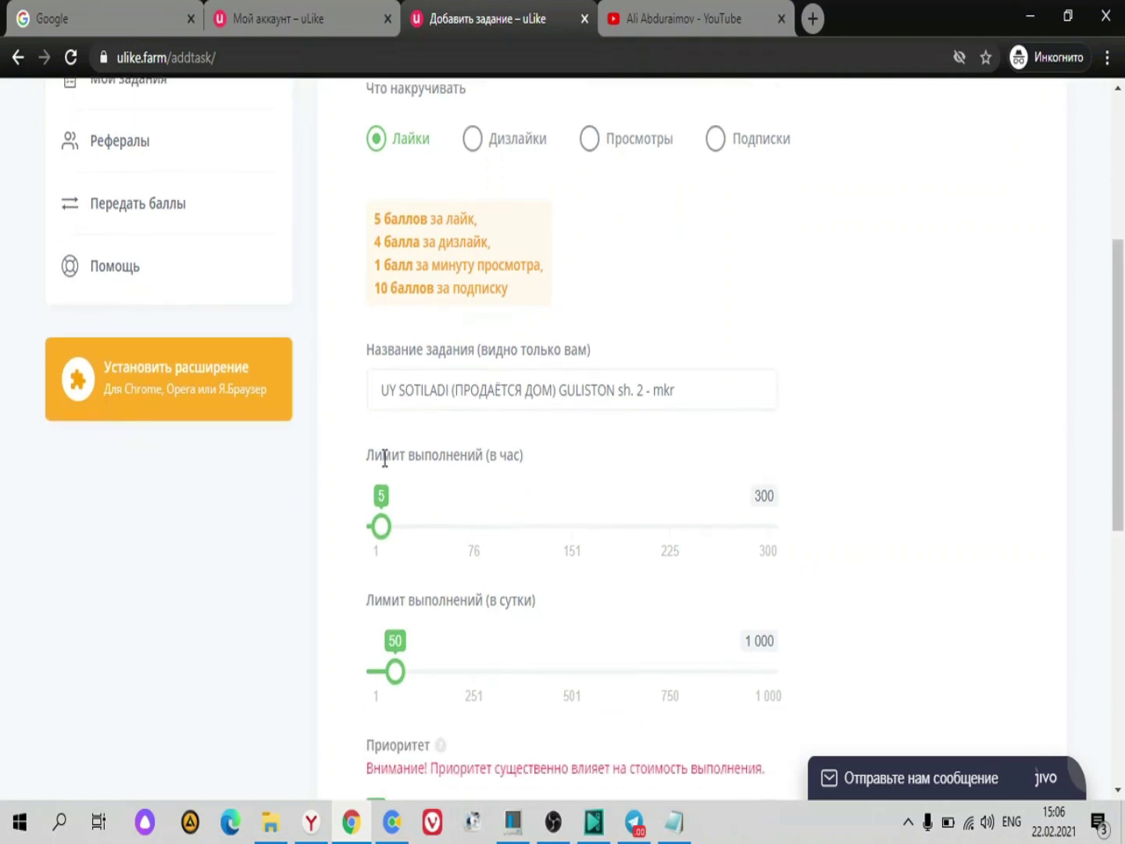
pyautogui.moveTo(383, 458); pyautogui.dragTo(482, 455)
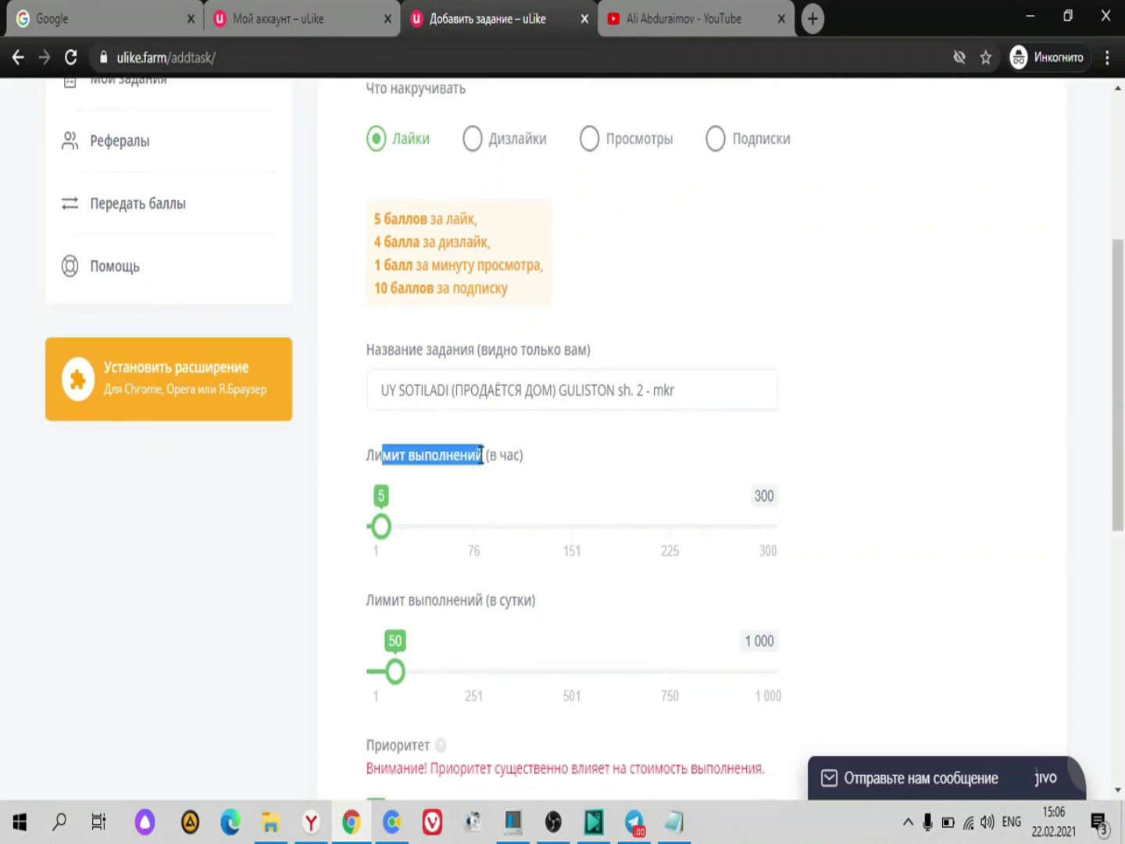
pyautogui.click(481, 455)
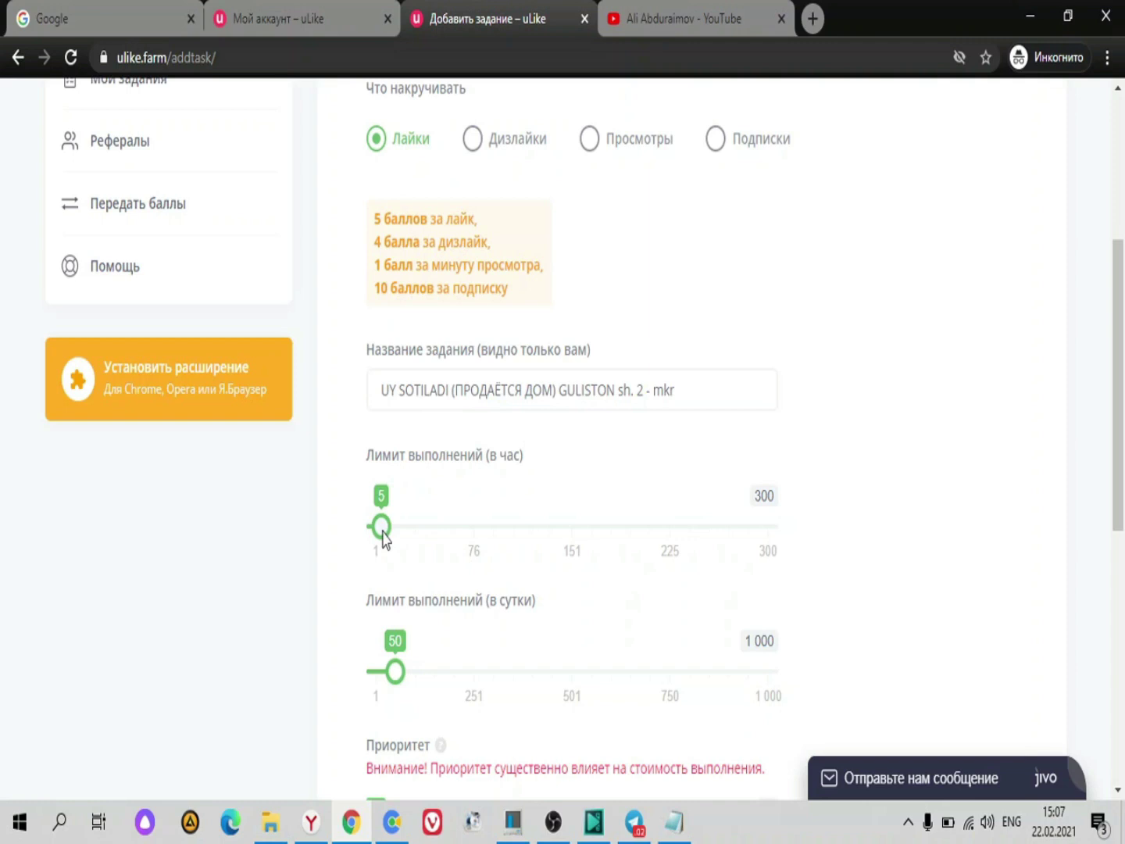
pyautogui.moveTo(383, 530); pyautogui.dragTo(807, 539)
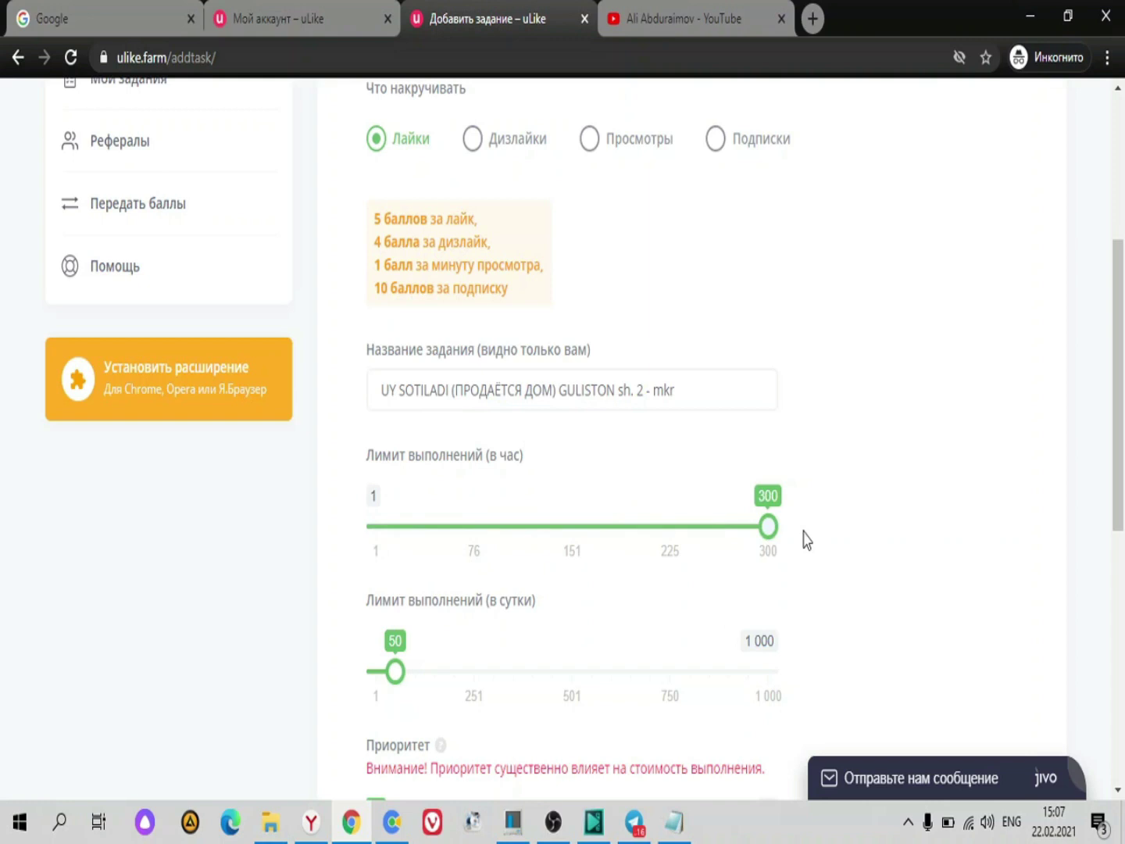
pyautogui.moveTo(806, 540); pyautogui.dragTo(407, 524)
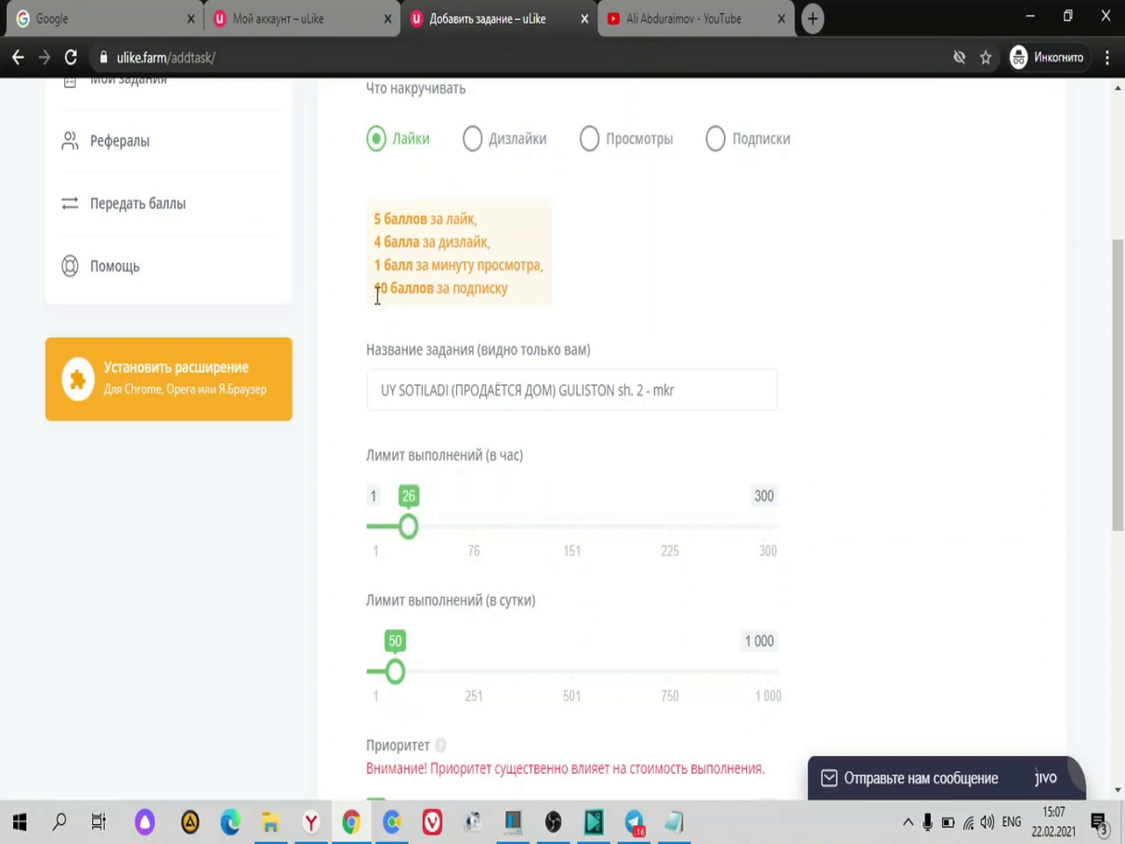
# Review the point prices for likes, dislikes, viewing minutes and subscriptions
pyautogui.moveTo(374, 228); pyautogui.dragTo(535, 262)
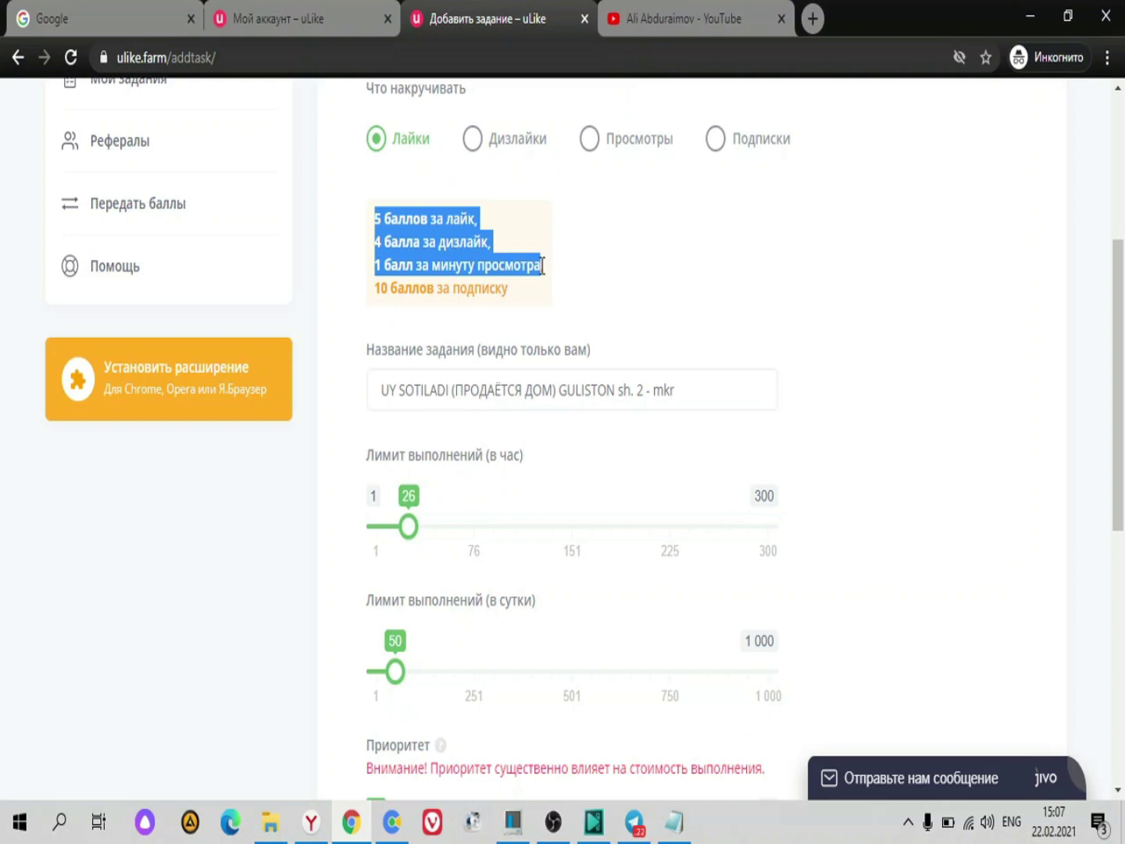
pyautogui.moveTo(537, 274); pyautogui.dragTo(540, 284)
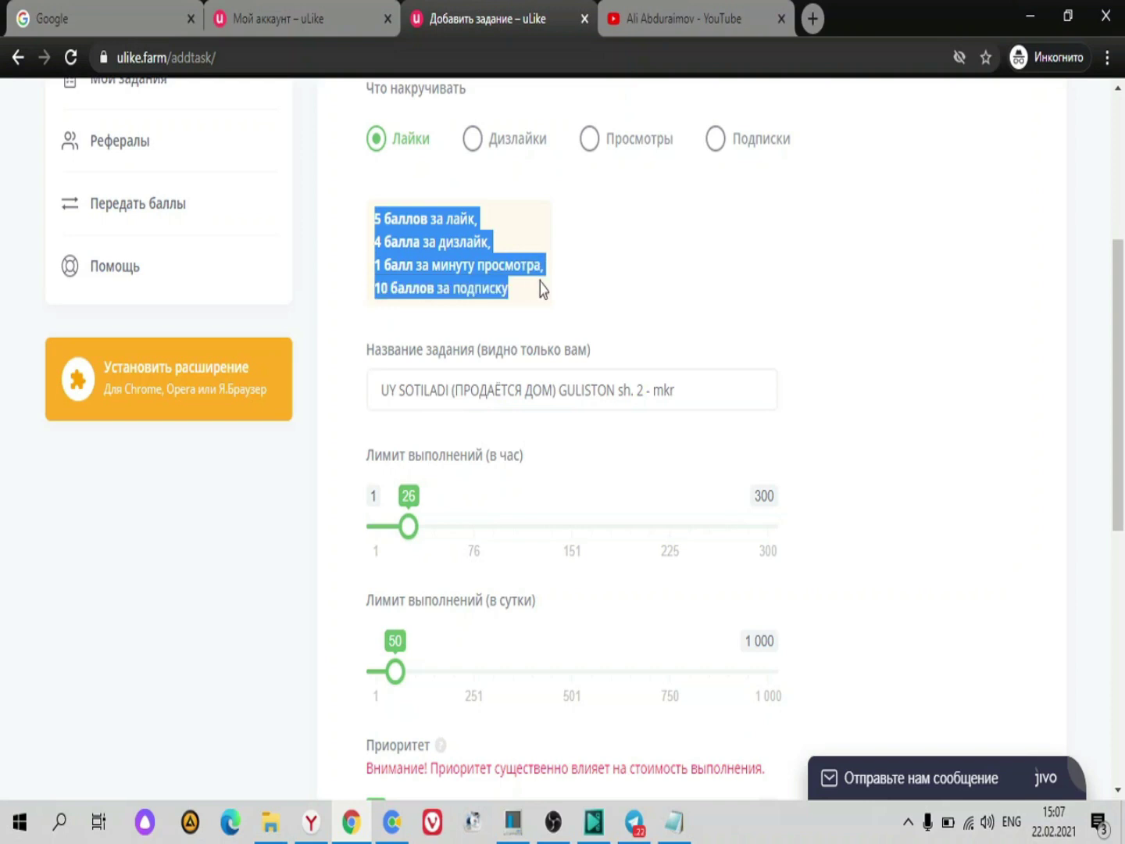
pyautogui.click(460, 260)
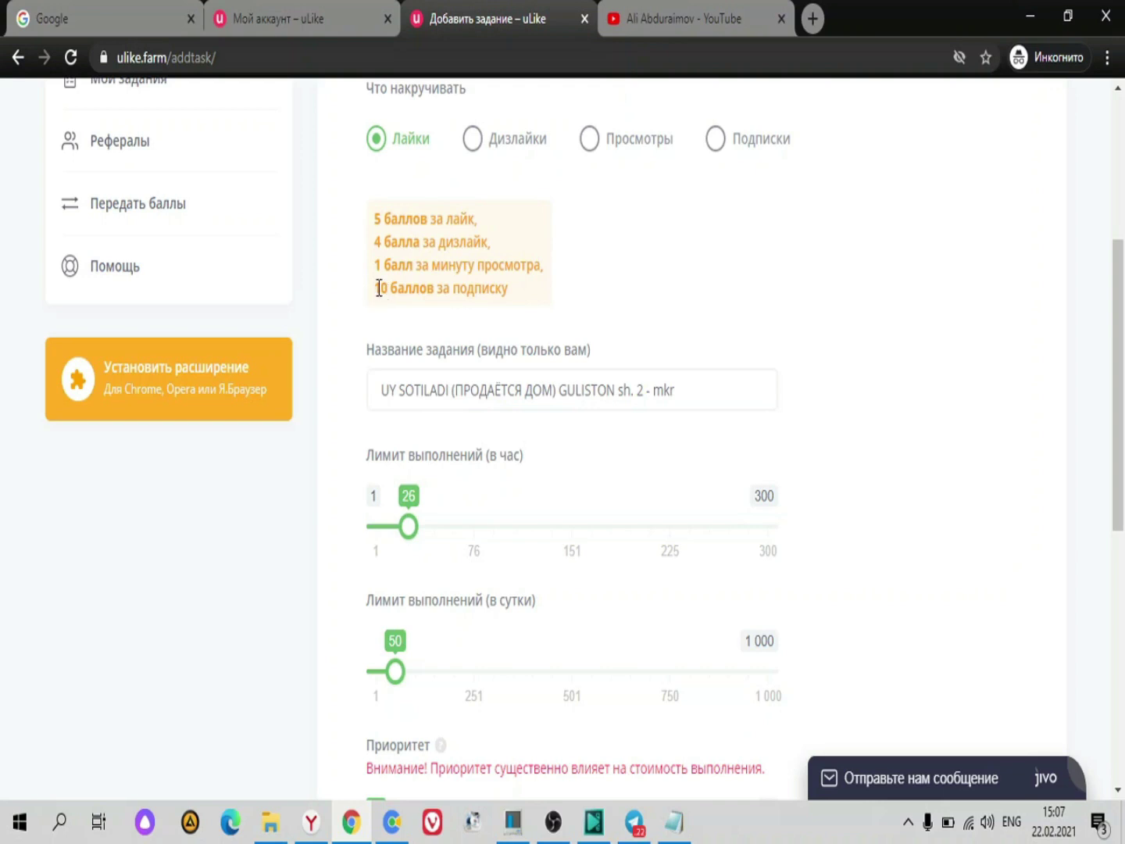
pyautogui.moveTo(379, 287); pyautogui.dragTo(539, 289)
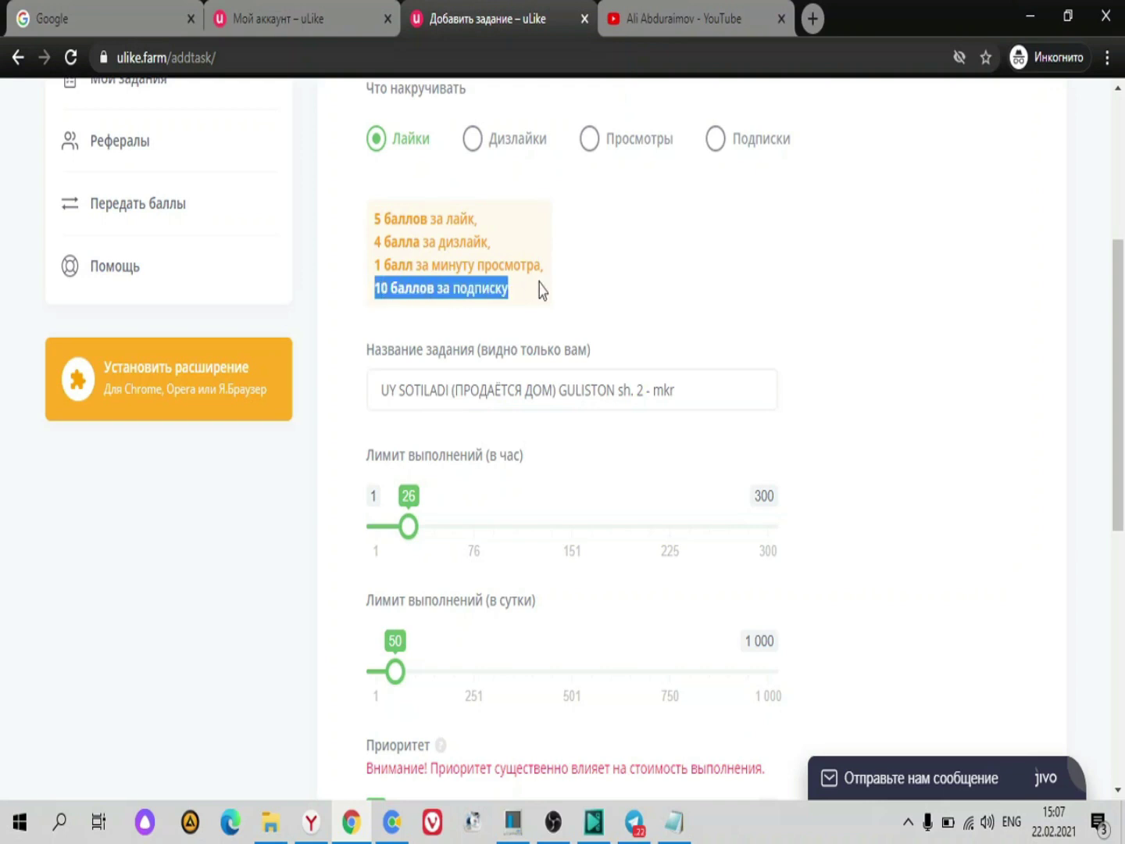
pyautogui.click(541, 291)
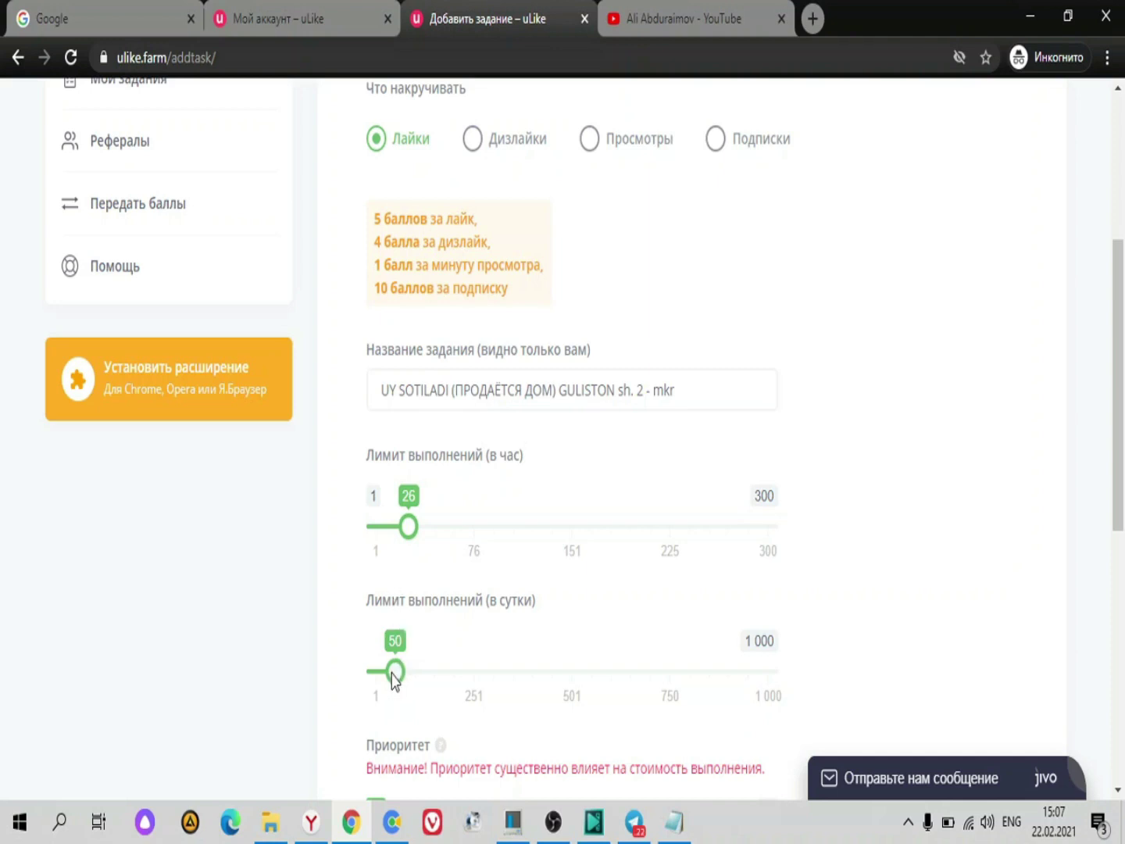
# Set the daily execution limit to 1 and switch the task type to Просмотры
pyautogui.moveTo(392, 673); pyautogui.dragTo(328, 697)
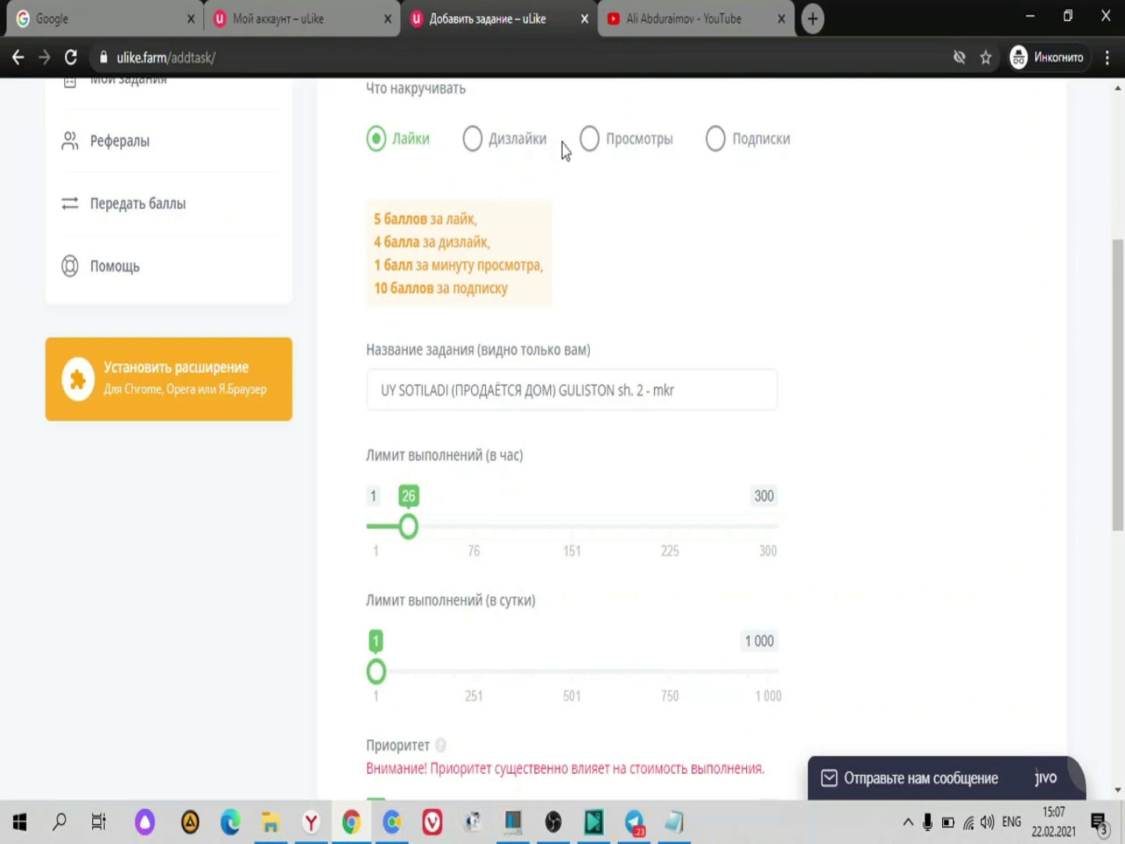
pyautogui.click(592, 145)
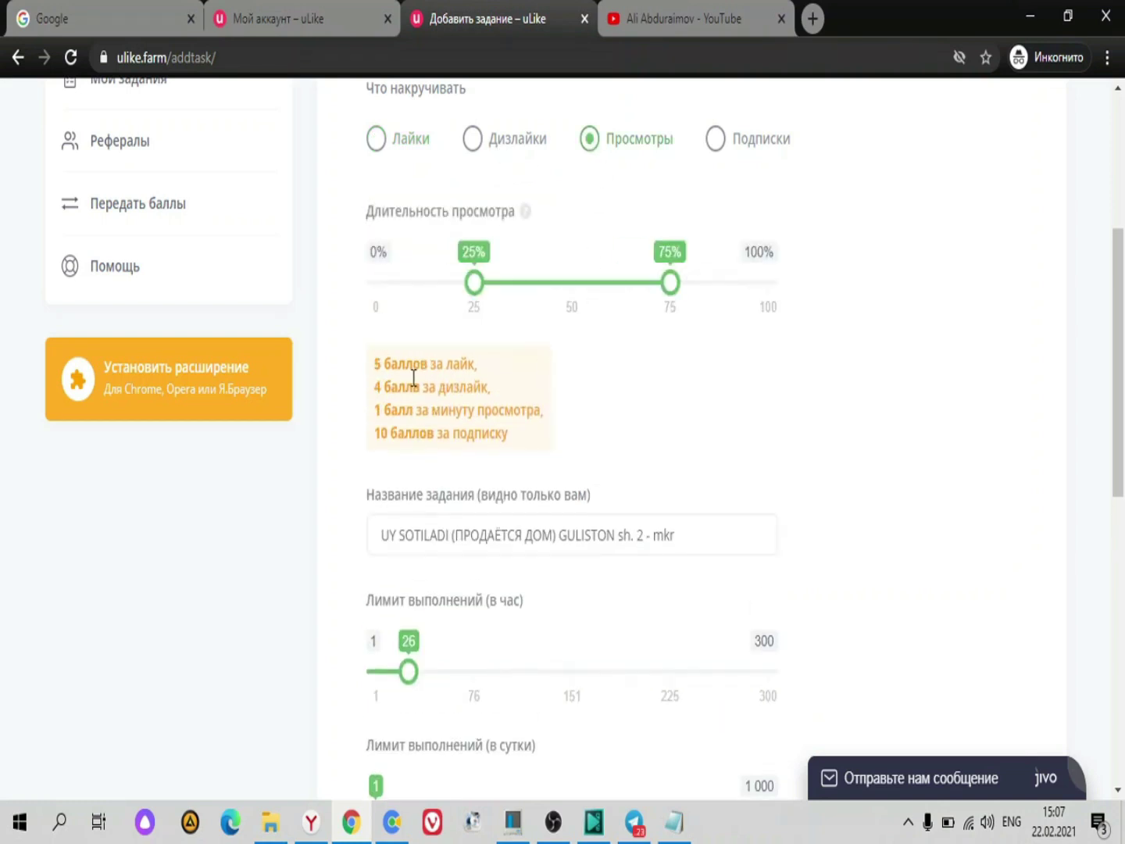
# Set the views task's hourly execution limit to 300 and its daily execution limit to 501
pyautogui.moveTo(1124, 319)
pyautogui.mouseDown()
pyautogui.moveTo(1124, 250)
pyautogui.moveTo(1122, 318)
pyautogui.mouseUp()
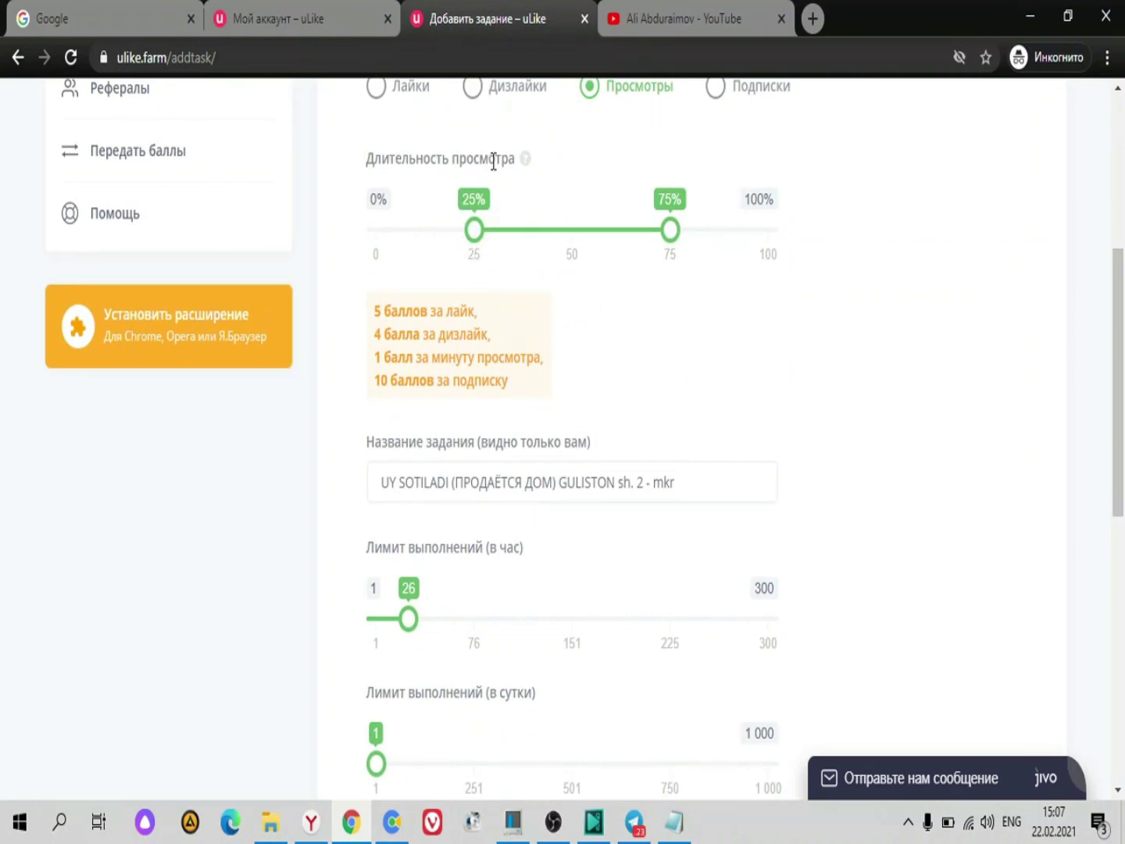
pyautogui.moveTo(524, 160)
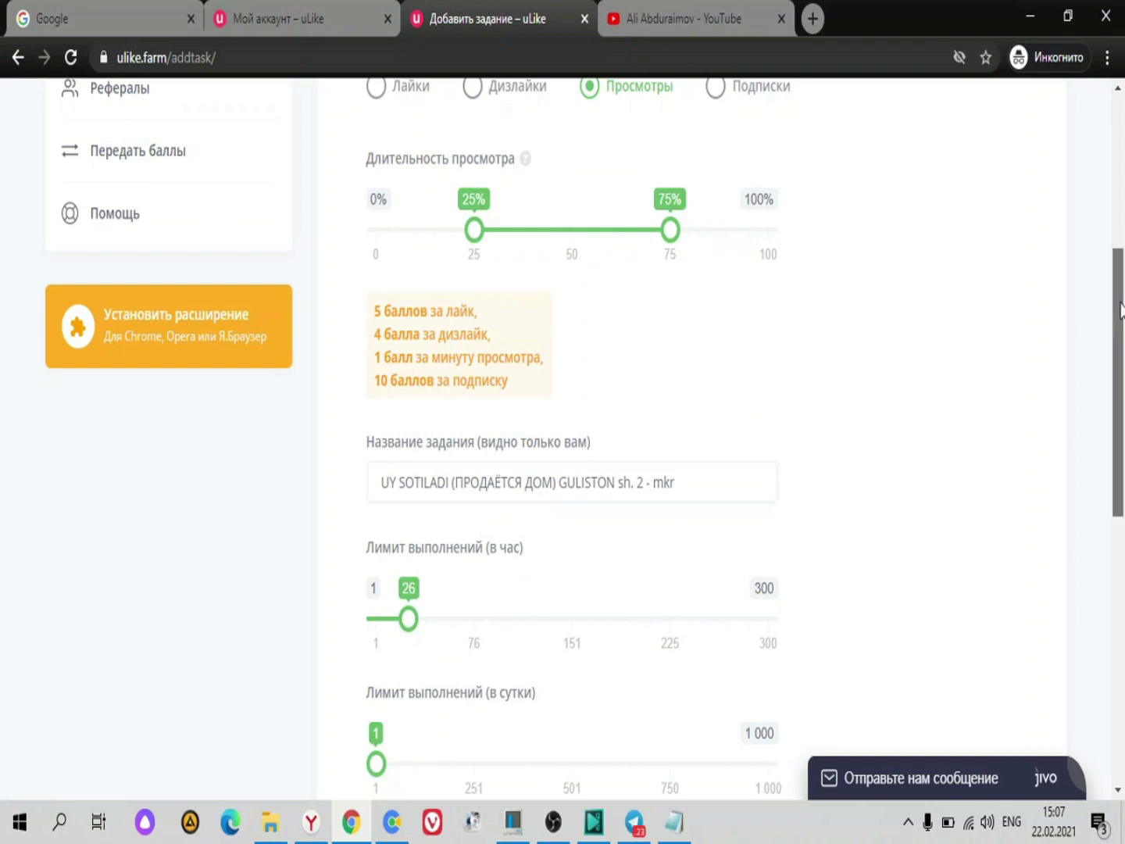
pyautogui.moveTo(1123, 318); pyautogui.dragTo(1122, 374)
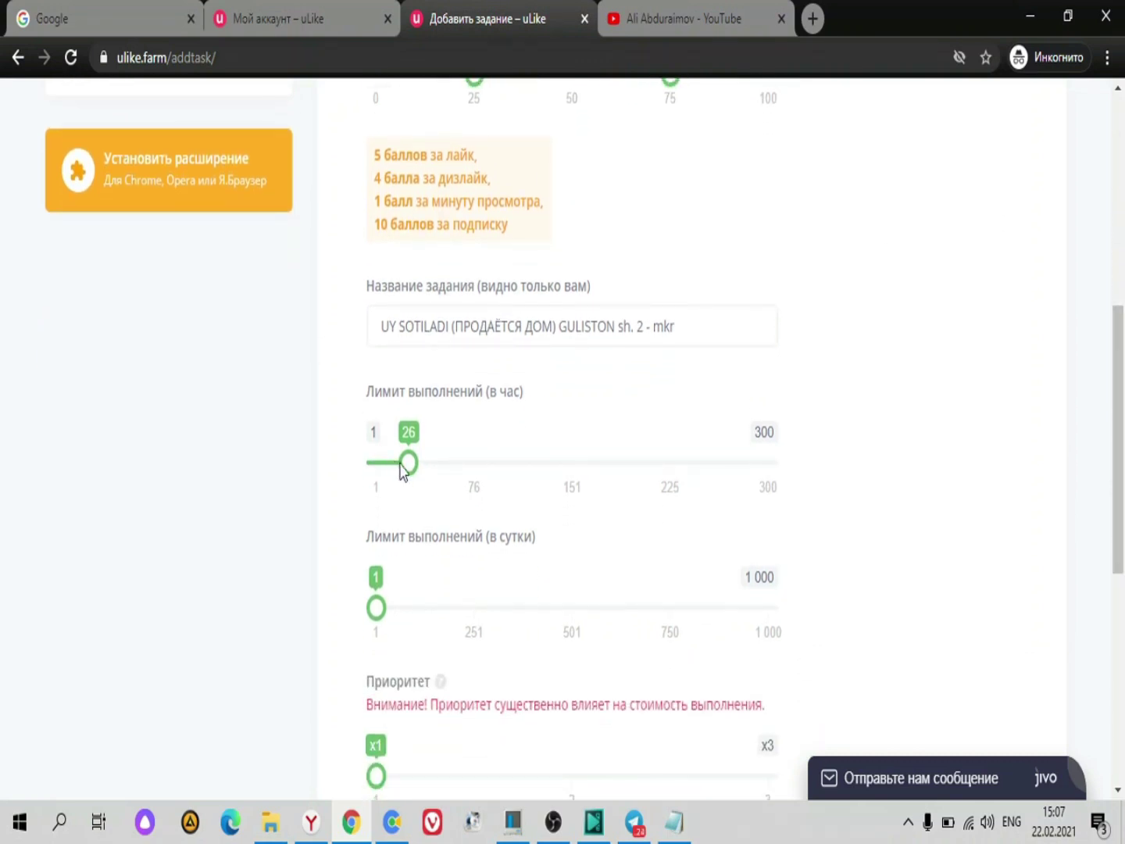
pyautogui.moveTo(412, 471); pyautogui.dragTo(801, 461)
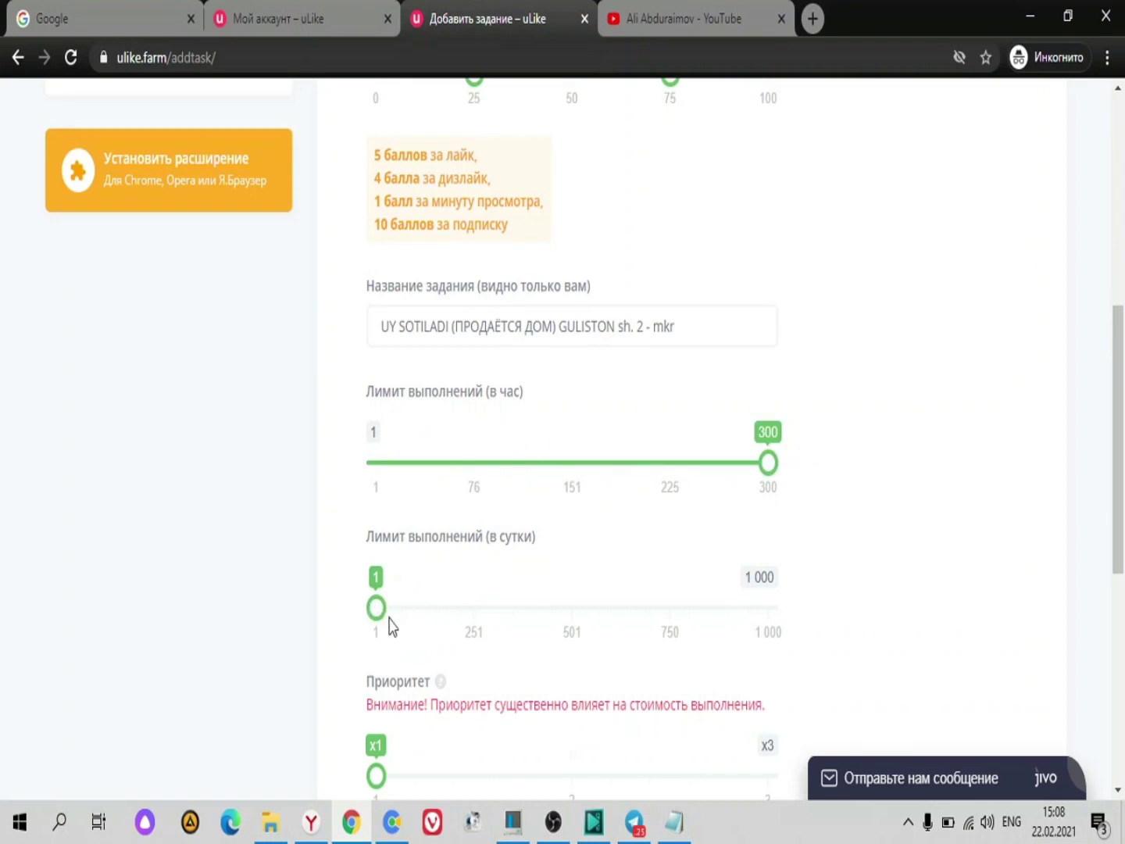
pyautogui.moveTo(381, 612); pyautogui.dragTo(580, 617)
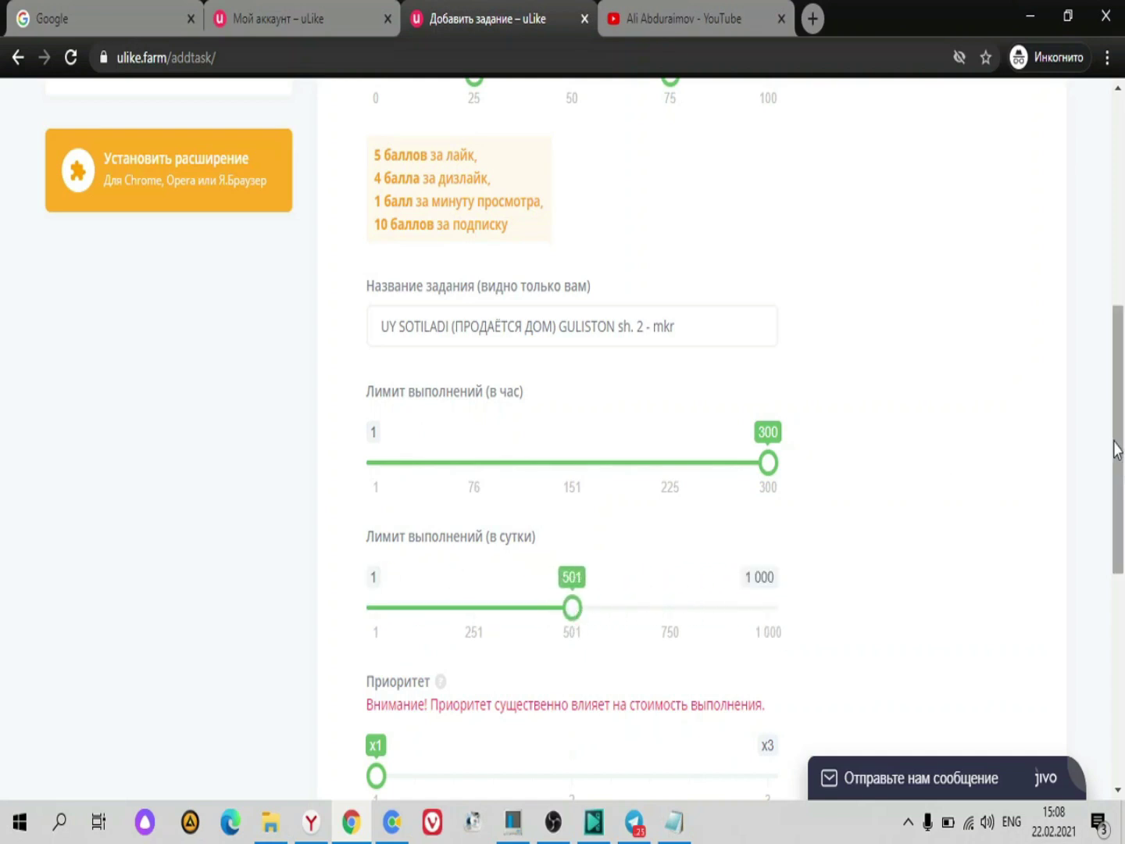
# Raise the task's priority to x3 and review the resulting cost per execution
pyautogui.scroll(-5, 1117, 449)
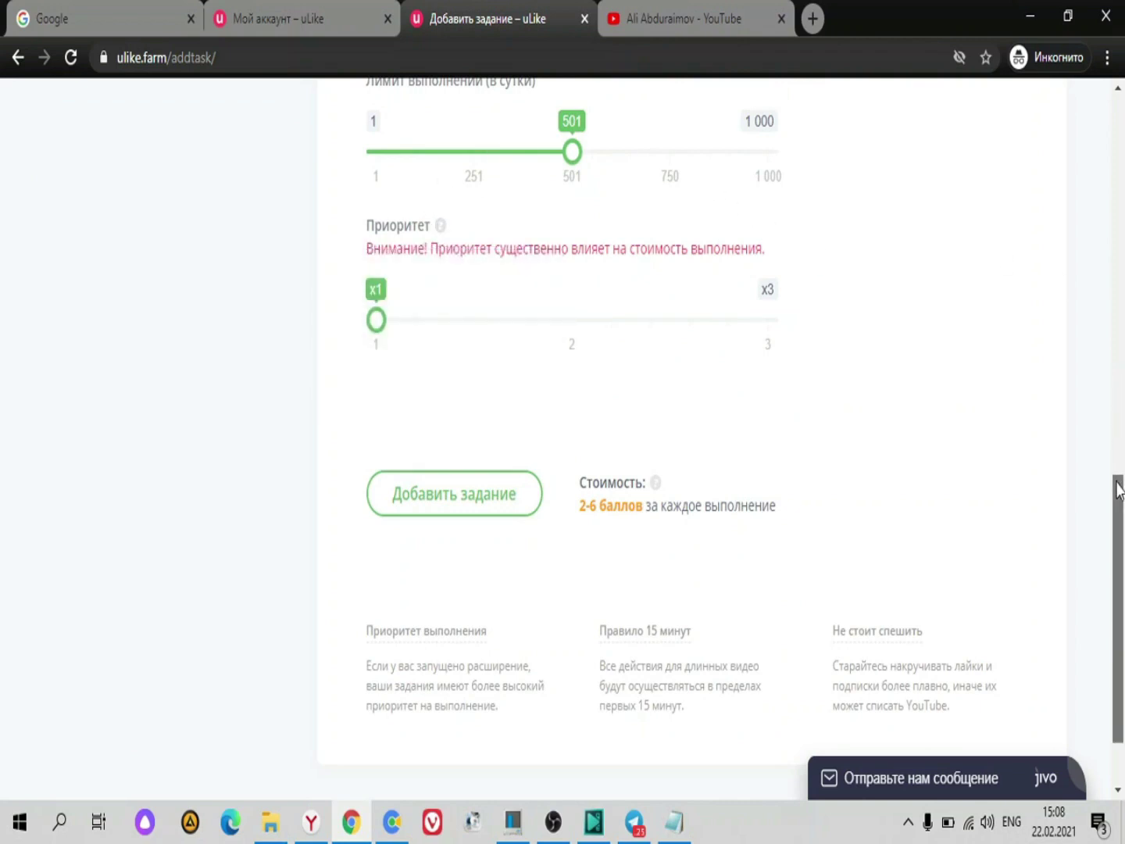
pyautogui.scroll(2, 434, 486)
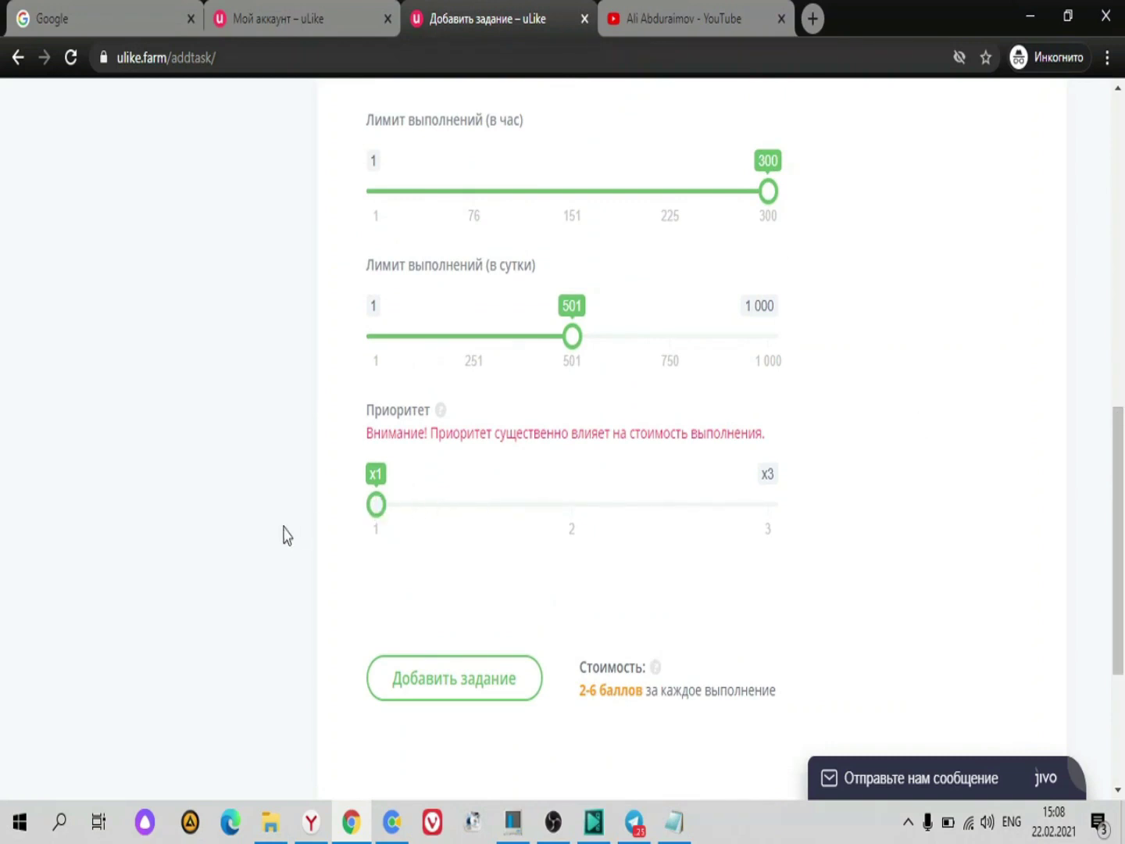
pyautogui.moveTo(441, 413)
pyautogui.moveTo(435, 515); pyautogui.dragTo(563, 507)
pyautogui.moveTo(720, 502); pyautogui.dragTo(819, 500)
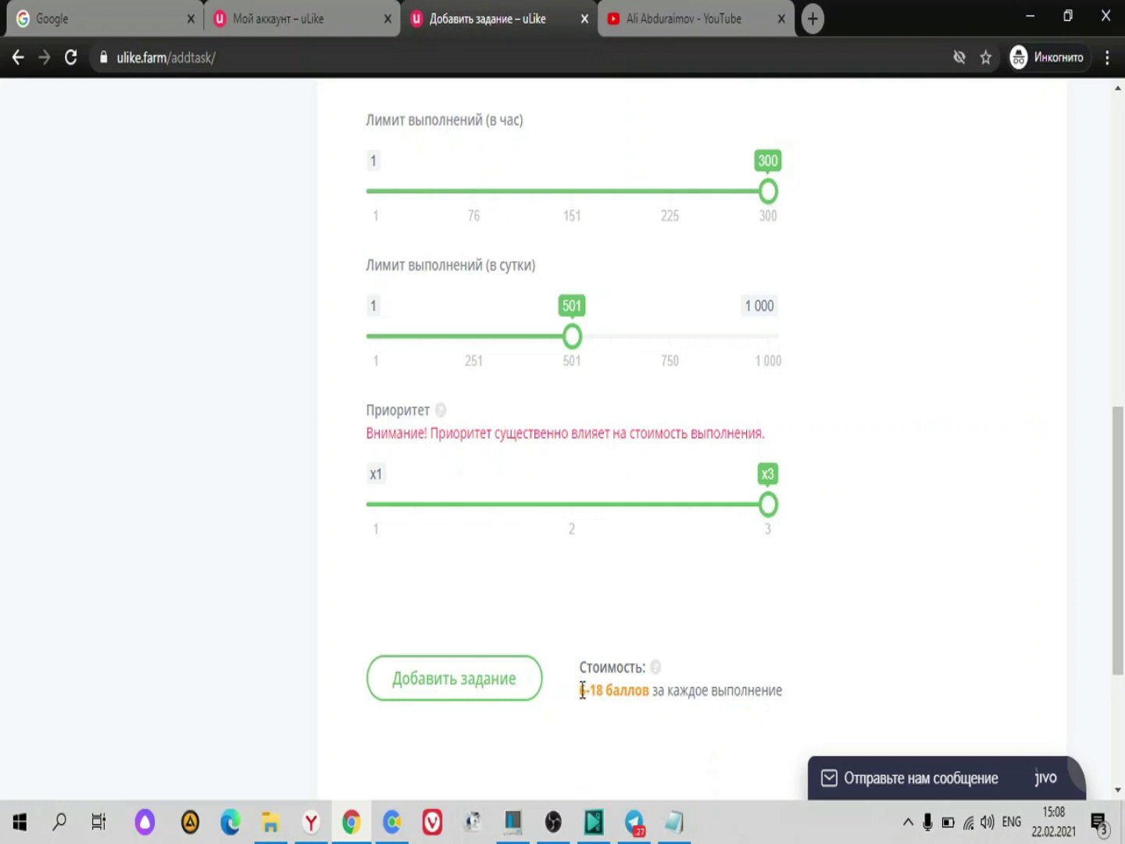
pyautogui.moveTo(582, 690); pyautogui.dragTo(777, 688)
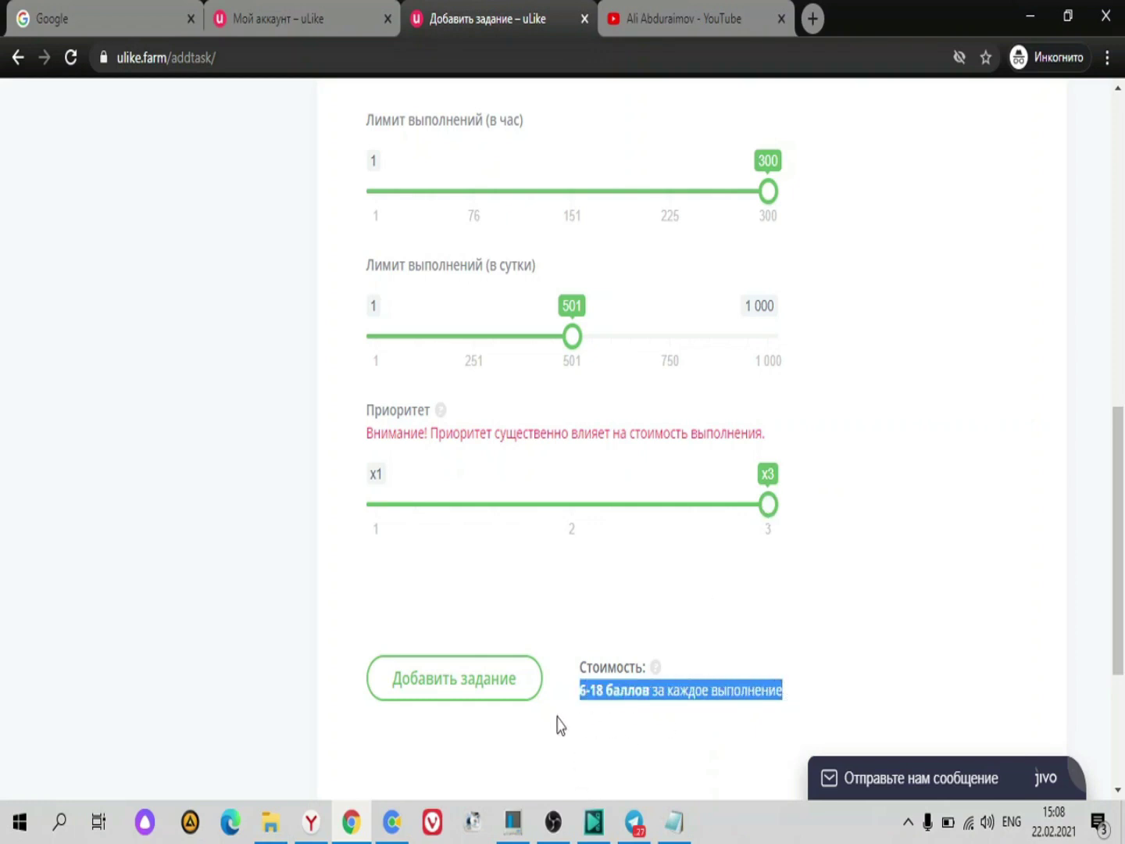
pyautogui.click(594, 689)
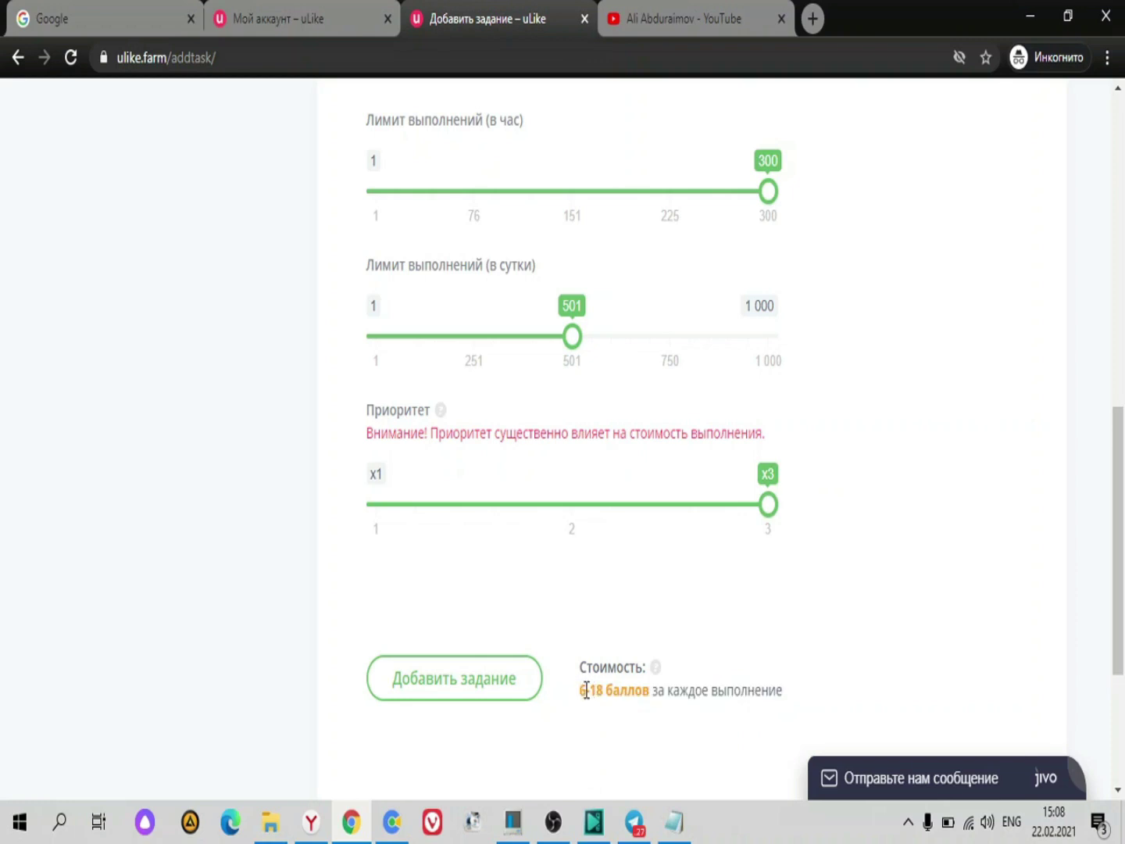
pyautogui.moveTo(617, 685); pyautogui.dragTo(654, 683)
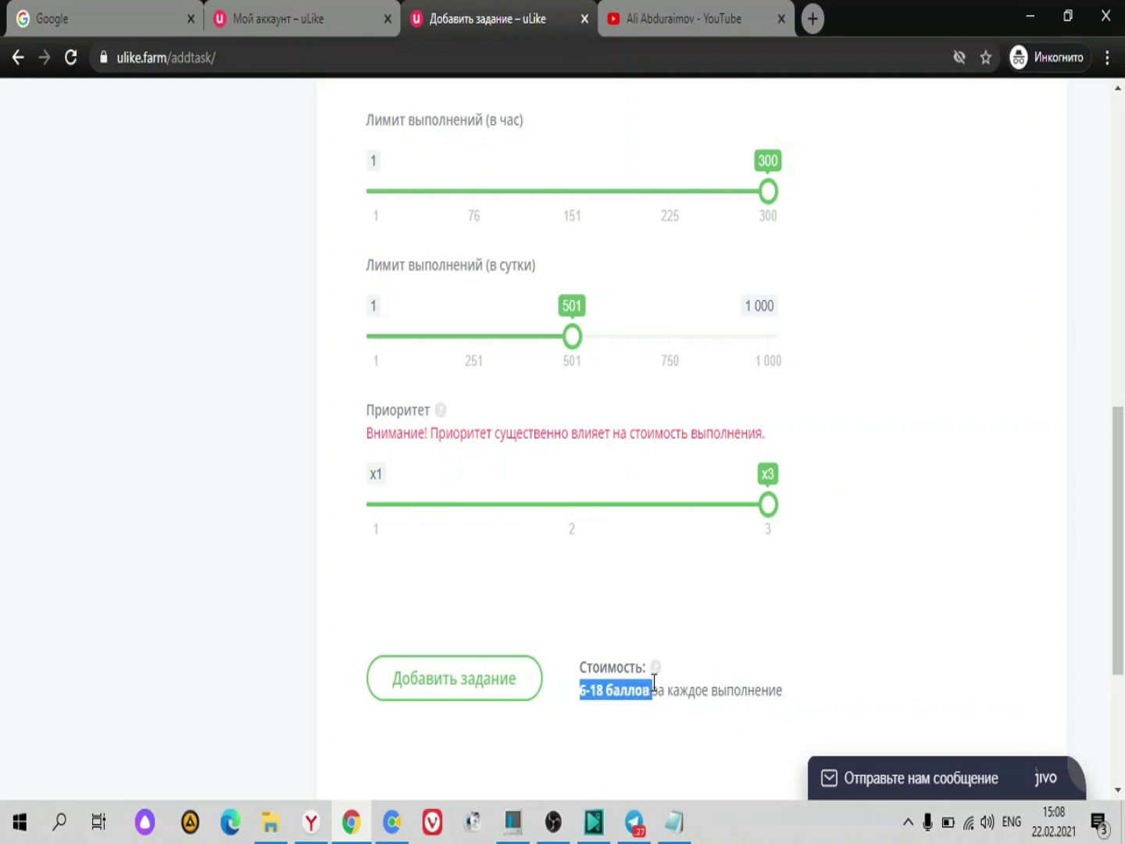
# Try to add the configured views task, and reload the task form page
pyautogui.click(504, 695)
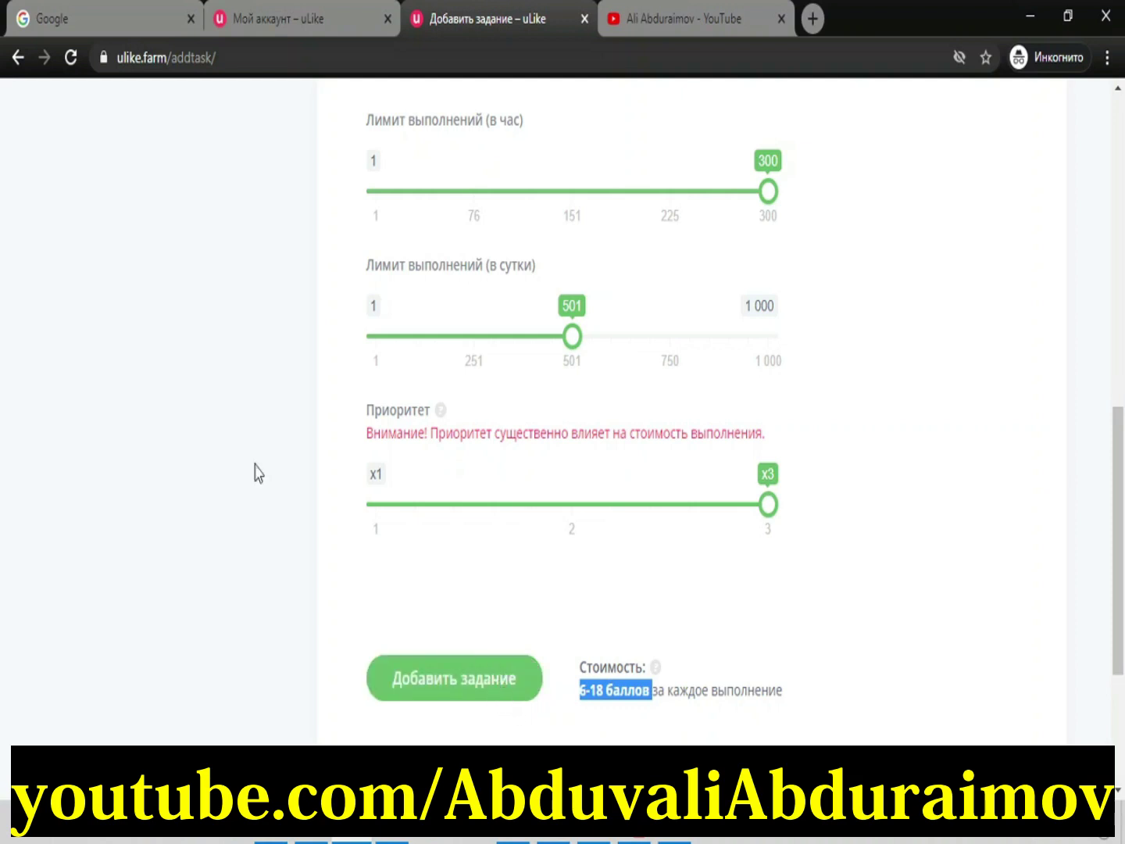
pyautogui.click(71, 58)
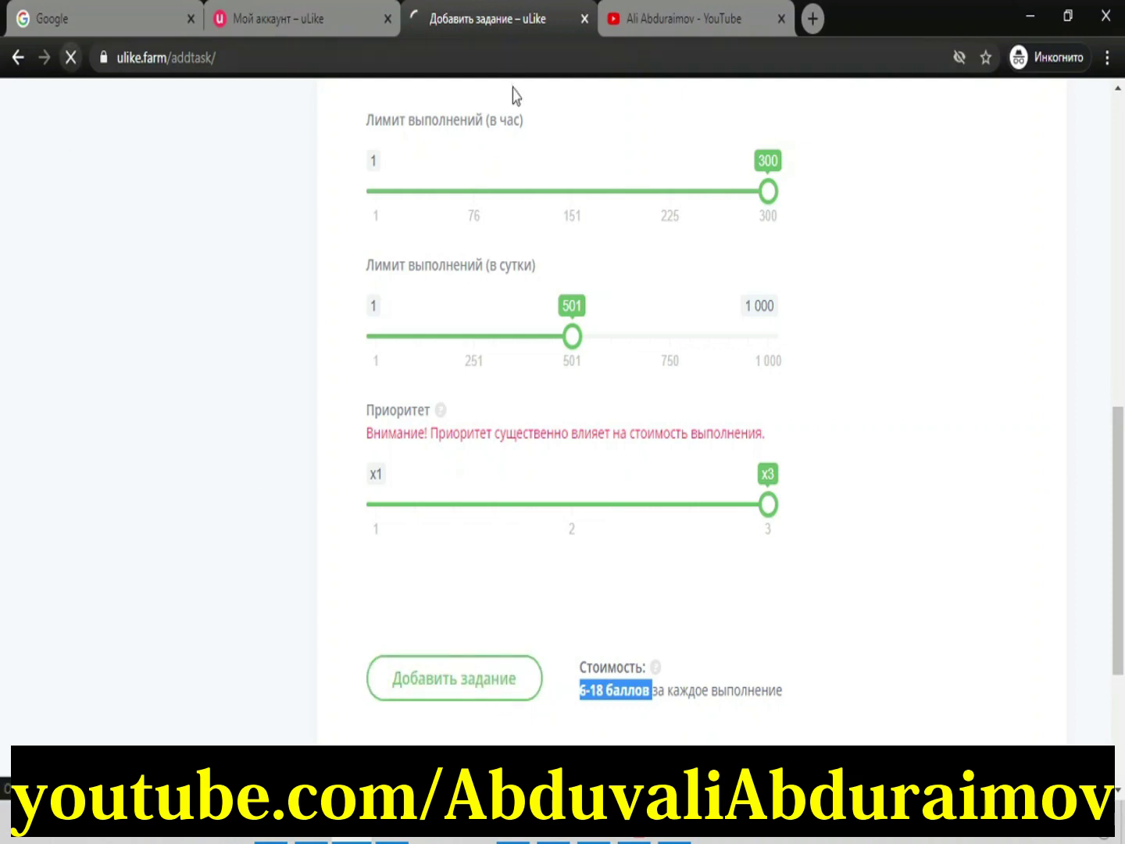
# Open the Мои задания list from the account page and point out the uLike Telegram community link
pyautogui.click(304, 18)
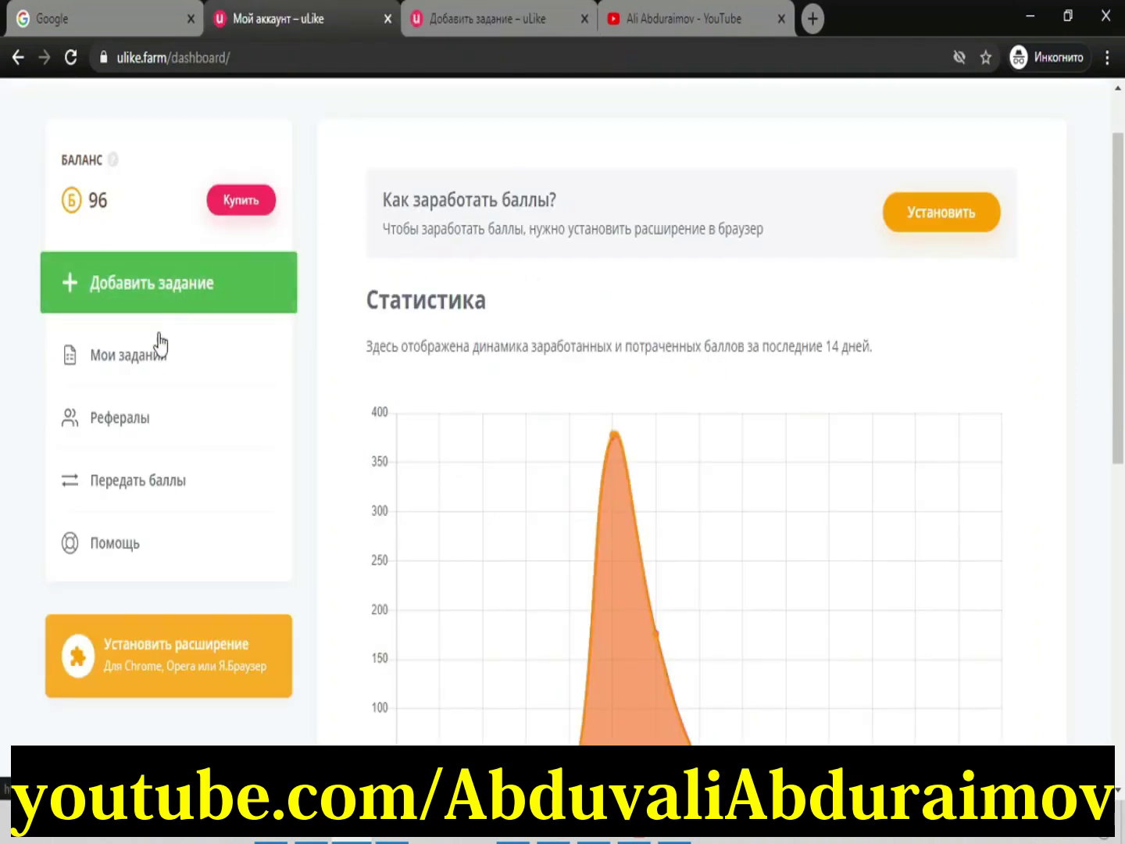
pyautogui.click(153, 361)
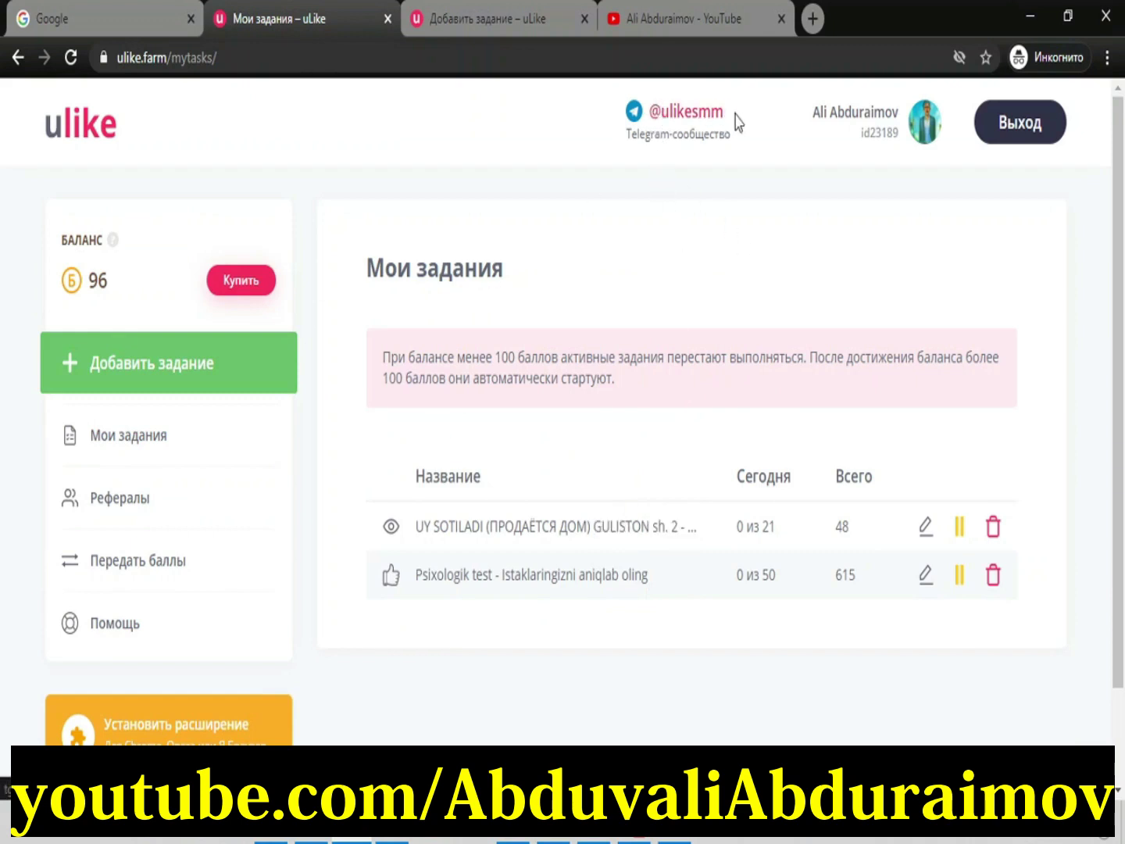
pyautogui.moveTo(740, 120); pyautogui.dragTo(663, 112)
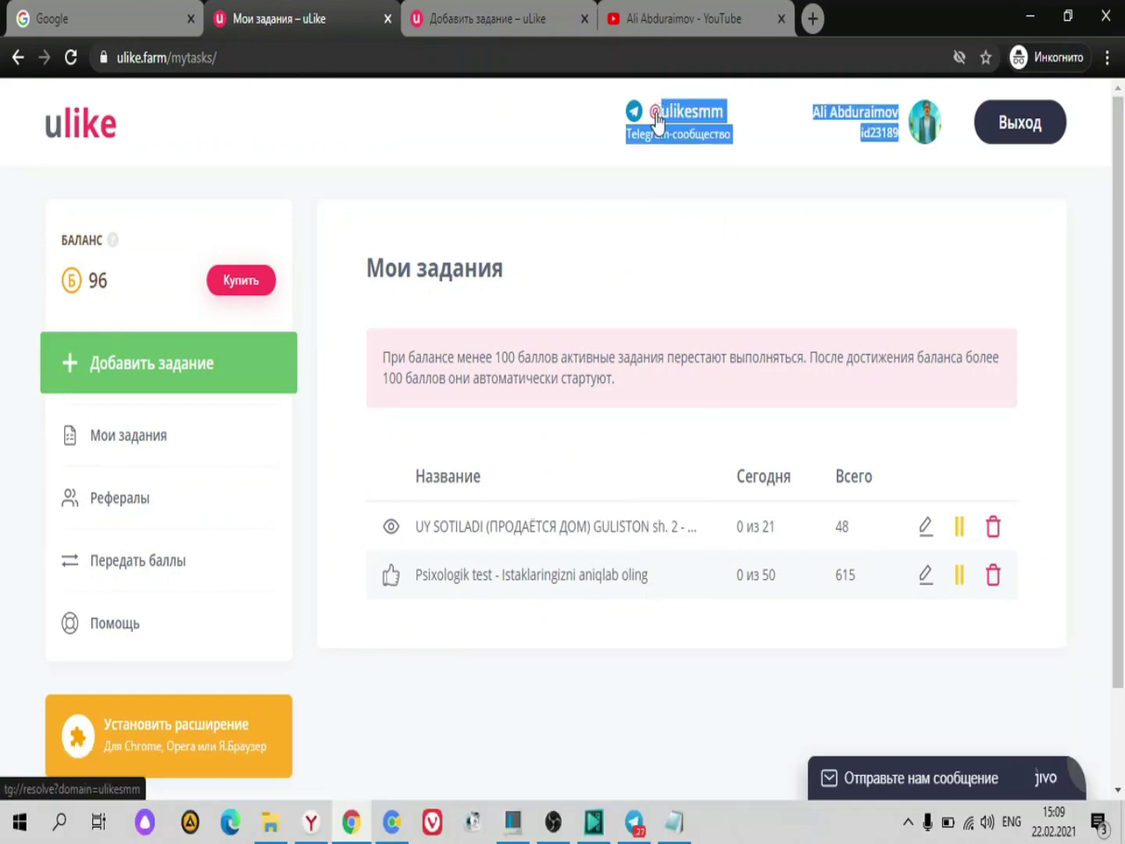
pyautogui.moveTo(722, 202); pyautogui.dragTo(678, 111)
pyautogui.click(698, 216)
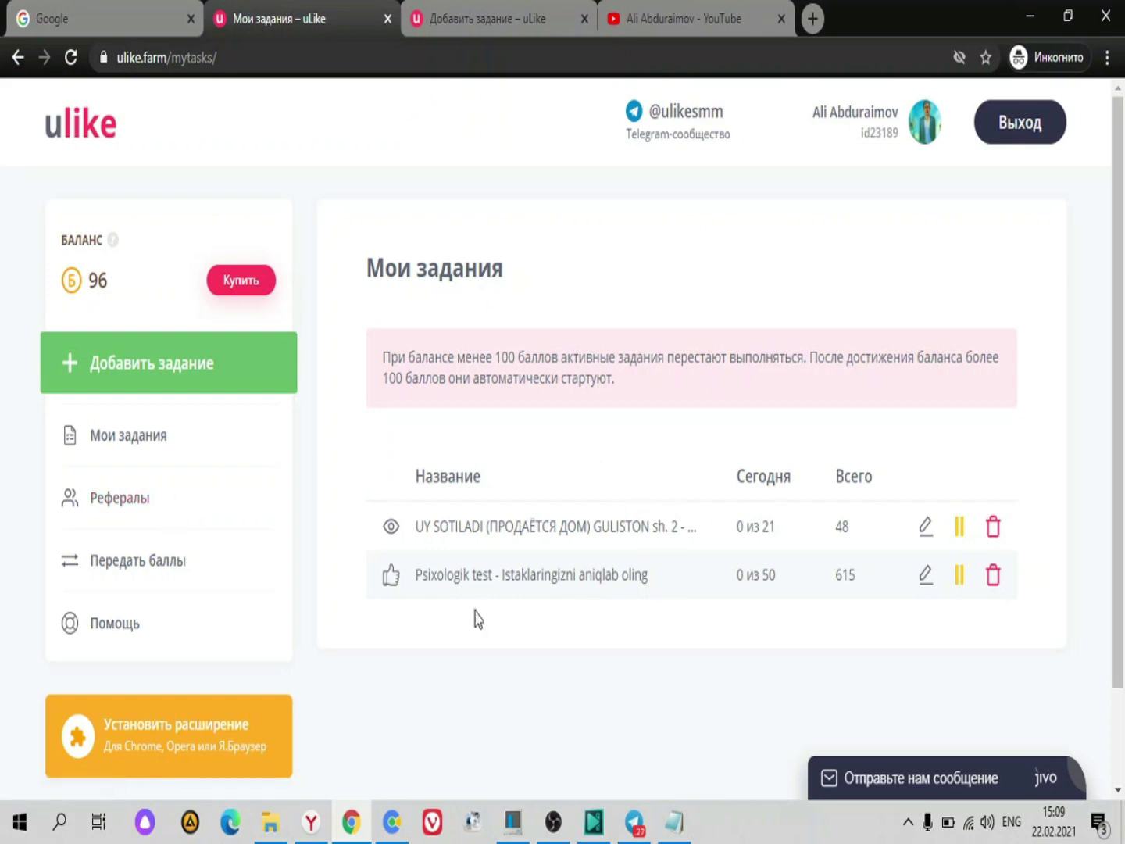
# Open the Передать баллы page and review the transfer form's recipient field, points amount and total with commission
pyautogui.click(160, 577)
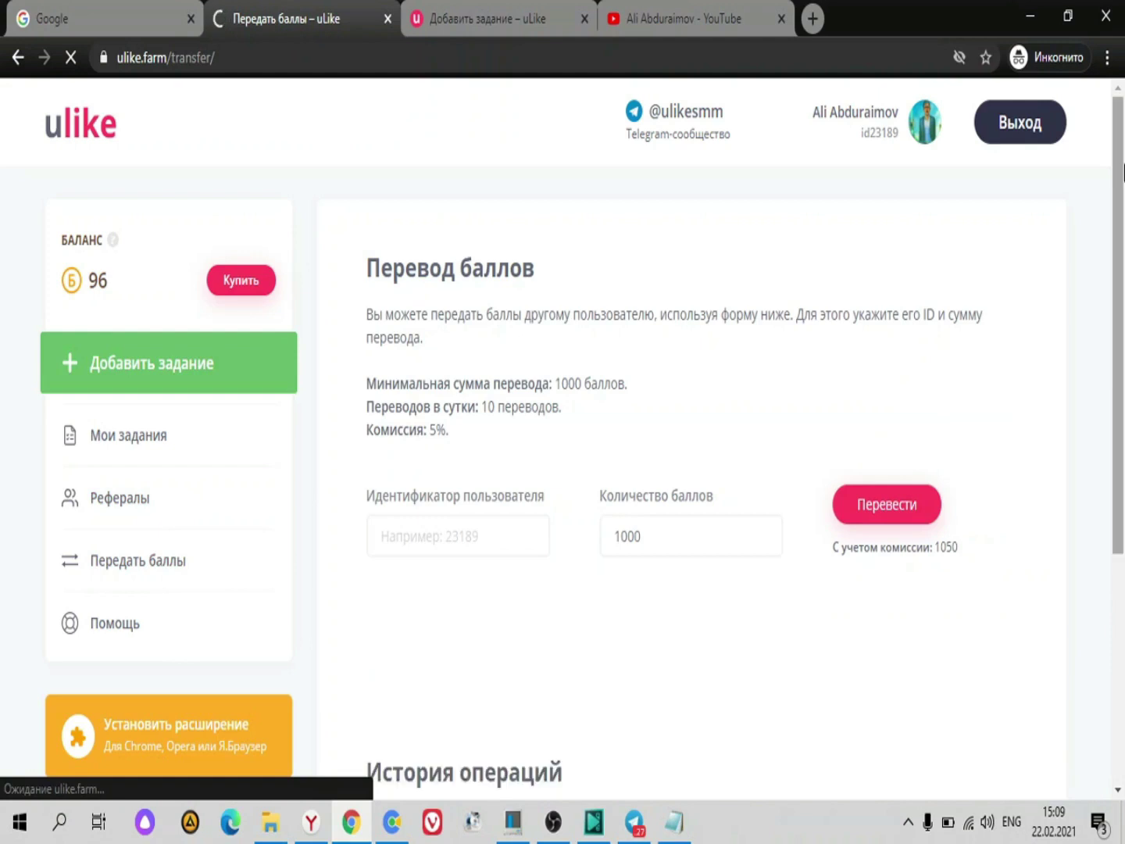
pyautogui.moveTo(1123, 159); pyautogui.dragTo(1079, 290)
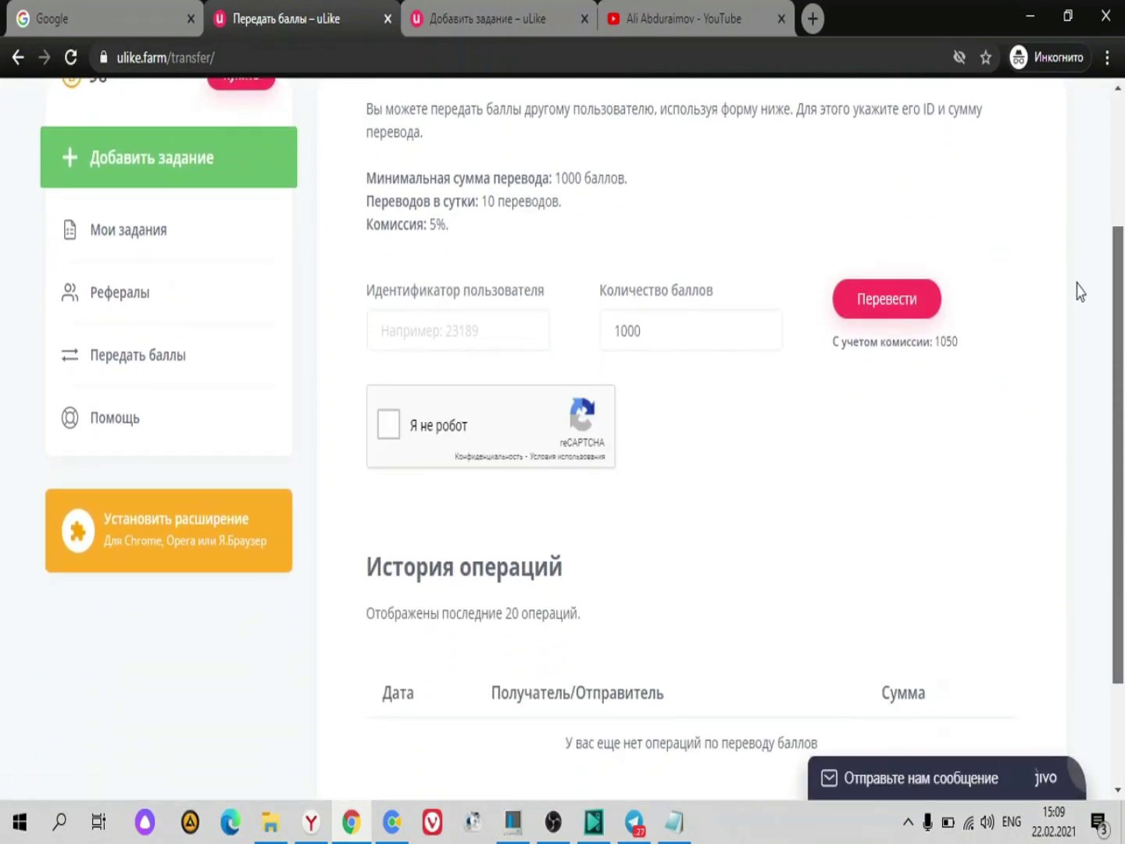
pyautogui.scroll(-2, 1082, 327)
pyautogui.scroll(2, 1088, 311)
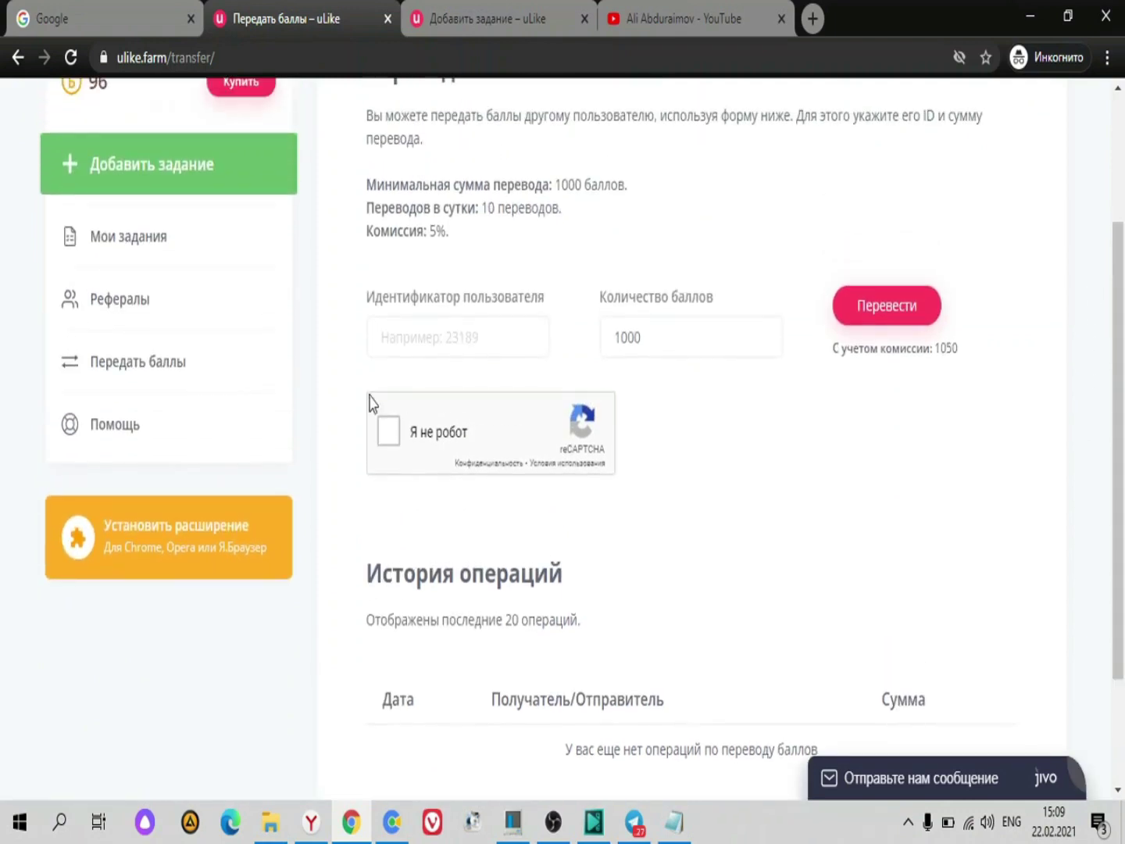
pyautogui.click(389, 328)
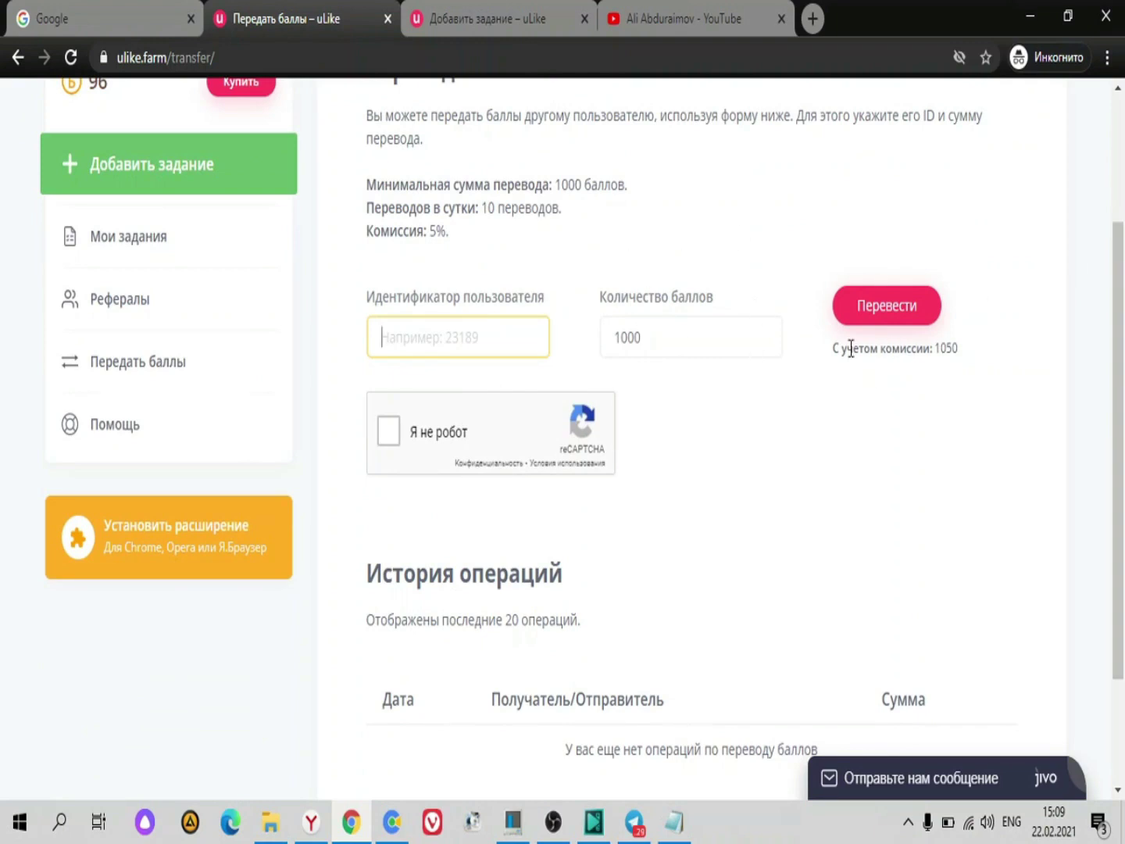
pyautogui.moveTo(948, 345); pyautogui.dragTo(1015, 358)
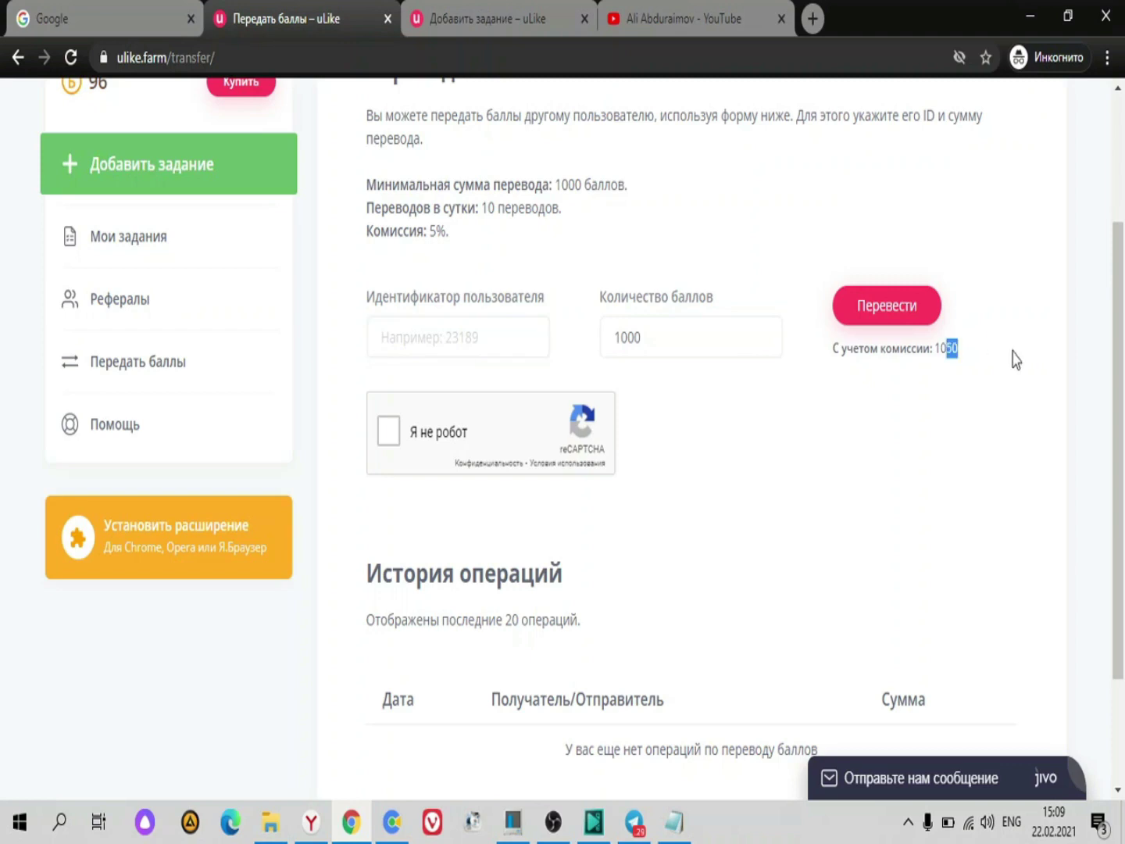
pyautogui.moveTo(1108, 284); pyautogui.dragTo(1108, 57)
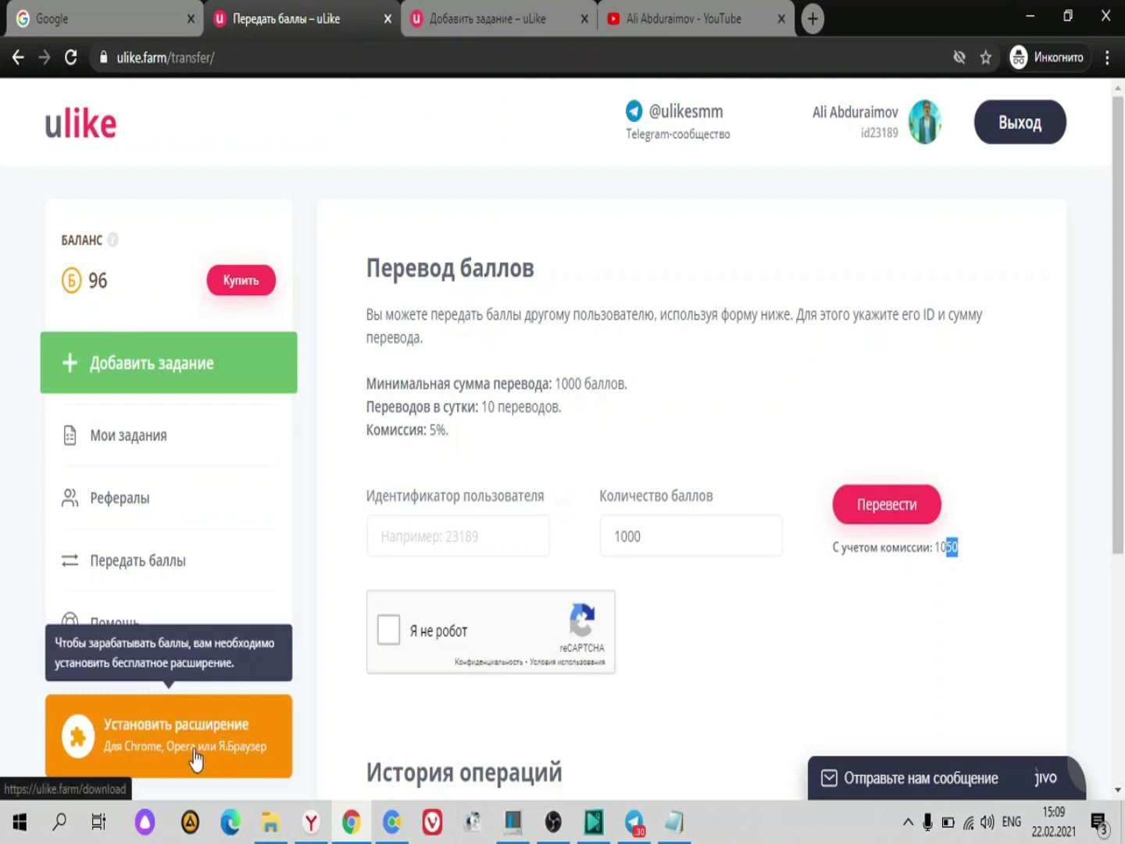
# Download the uLike browser extension archive and save it as ulike in the Изображения folder
pyautogui.click(169, 752)
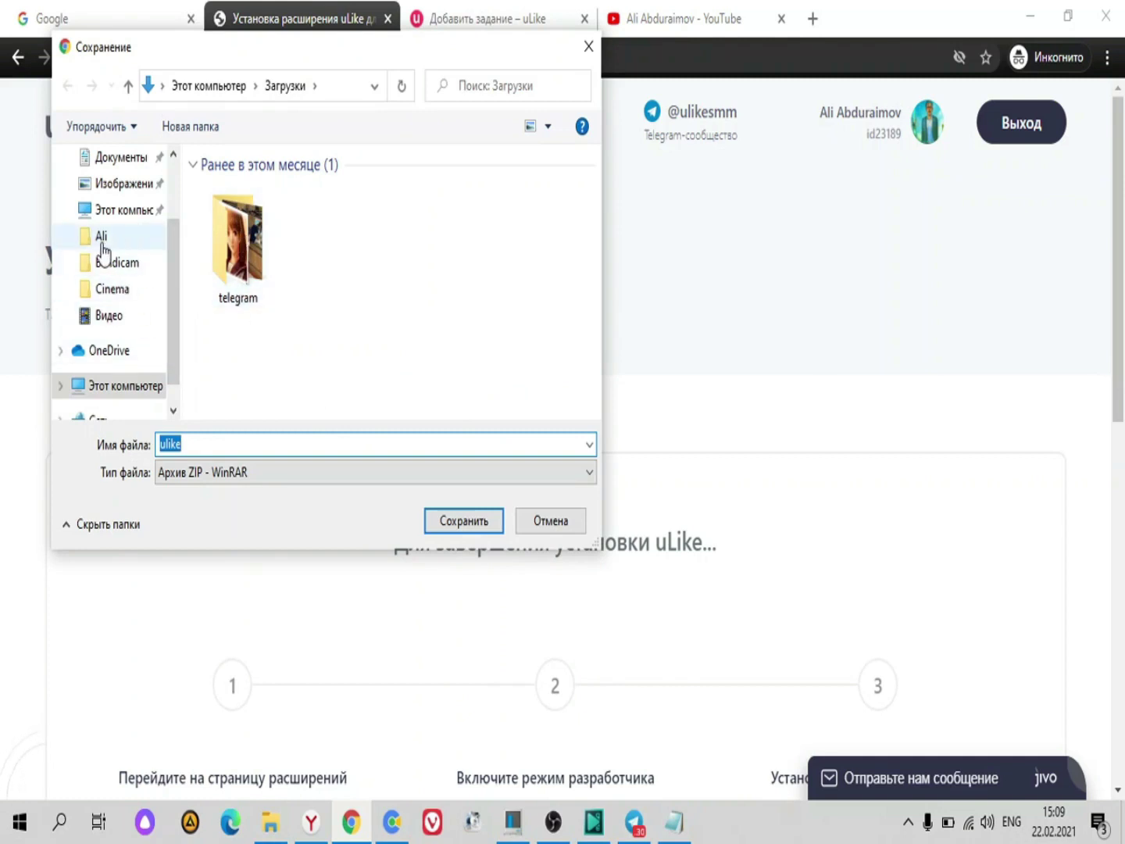
pyautogui.click(111, 189)
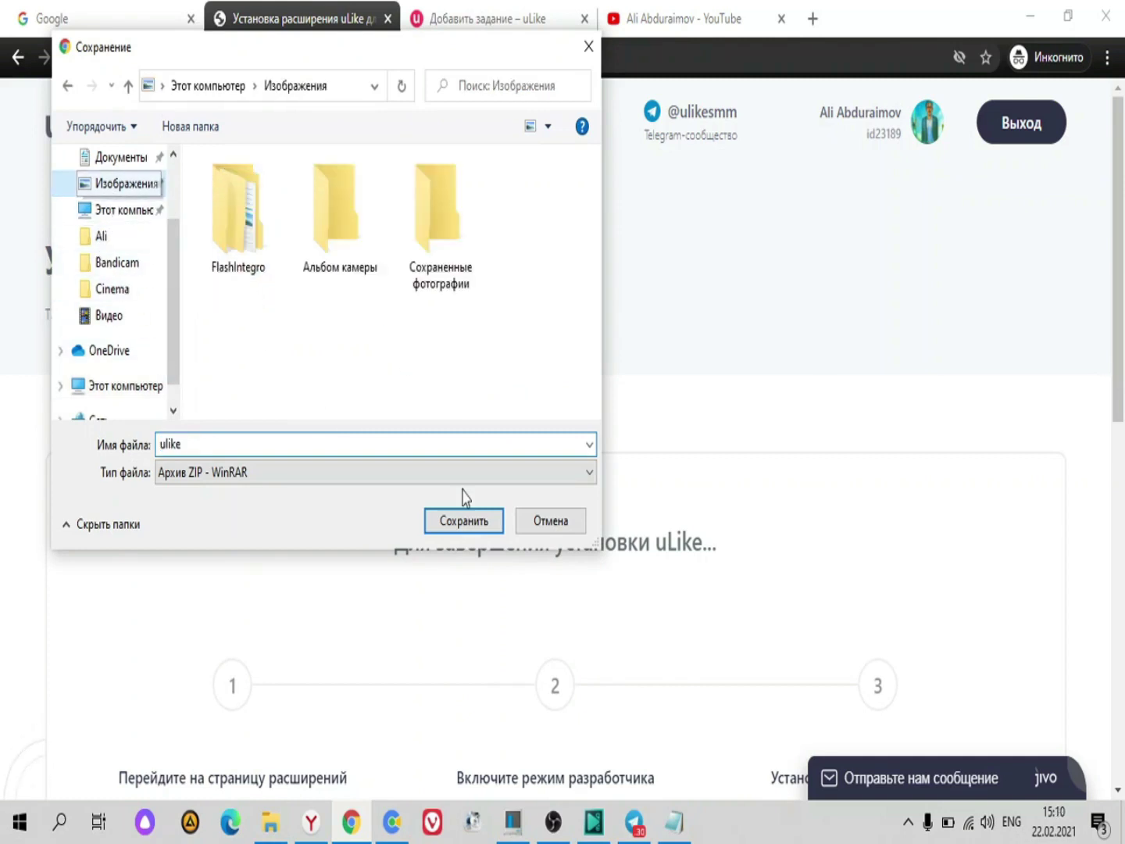
pyautogui.click(467, 521)
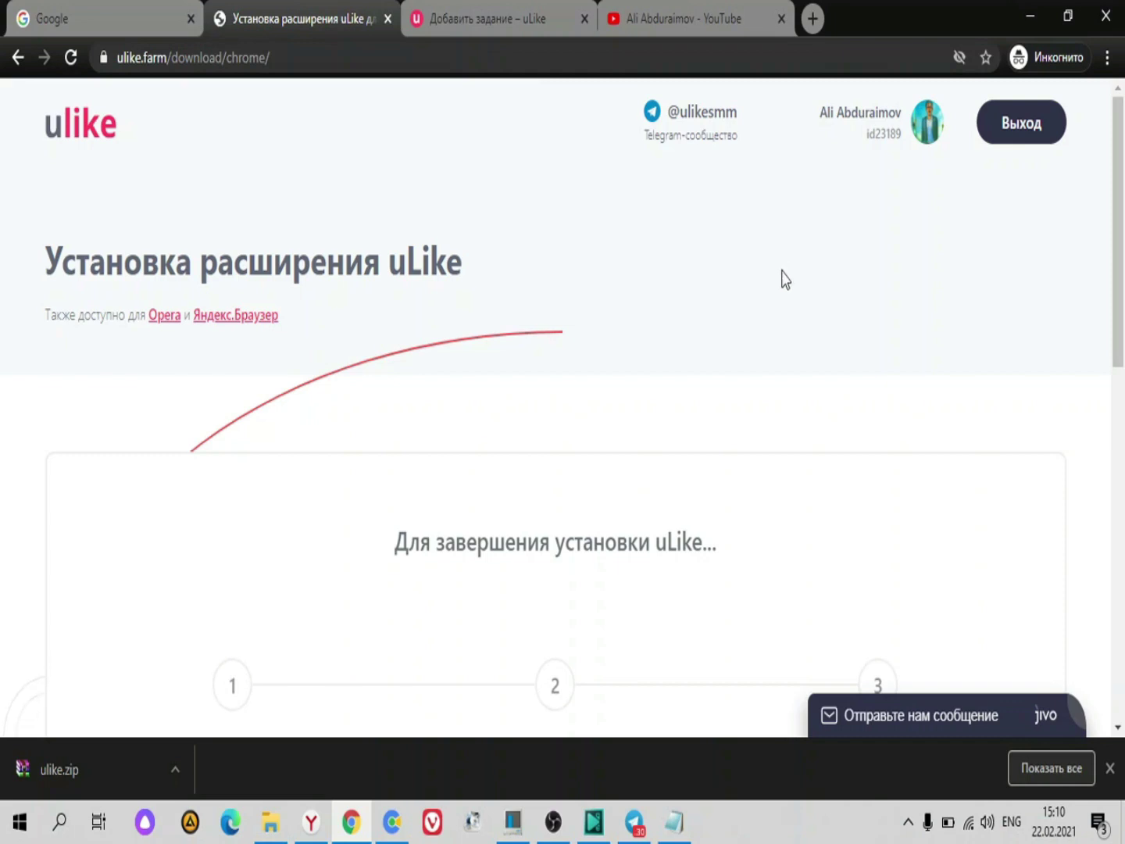
# Review the extension installation instructions and copy the chrome://extensions link from the first one
pyautogui.moveTo(1121, 221); pyautogui.dragTo(1121, 414)
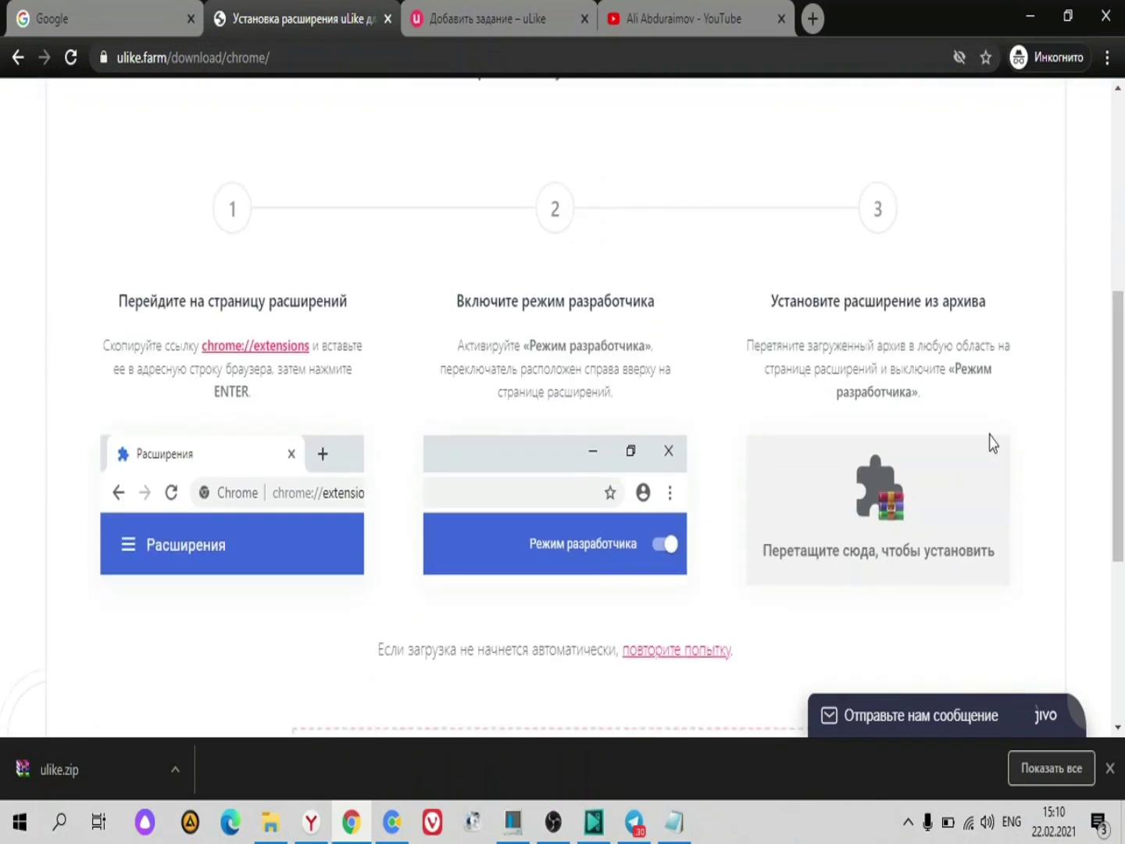
pyautogui.moveTo(1121, 348); pyautogui.dragTo(1111, 369)
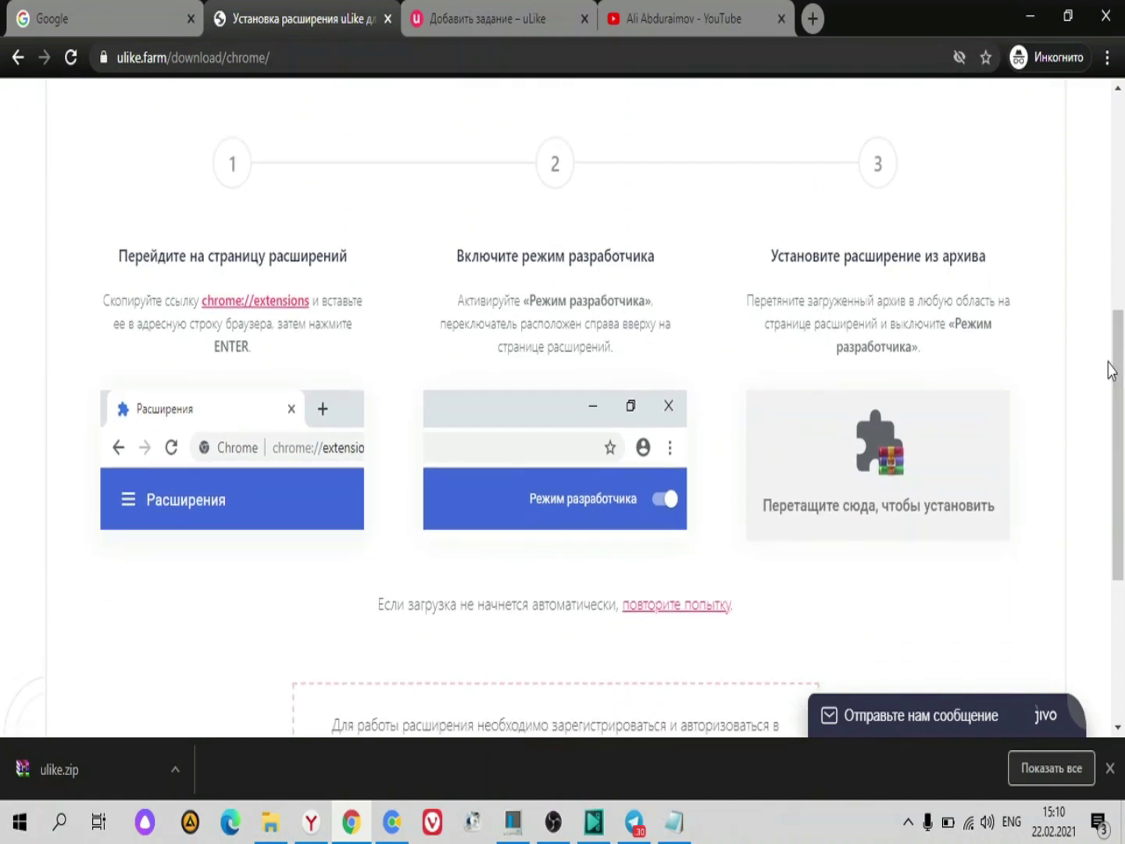
pyautogui.rightClick(232, 308)
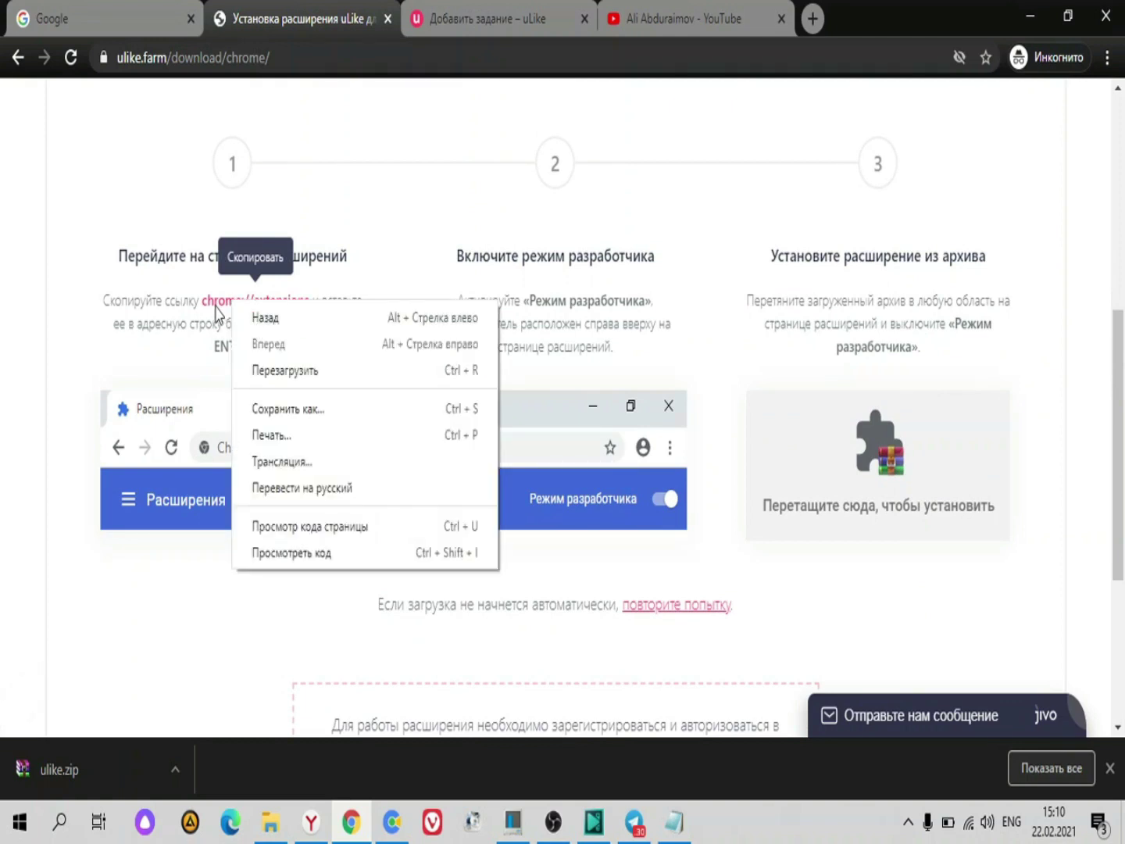
pyautogui.click(217, 317)
# Open chrome://extensions from a new tab, and close the extensions window
pyautogui.click(810, 27)
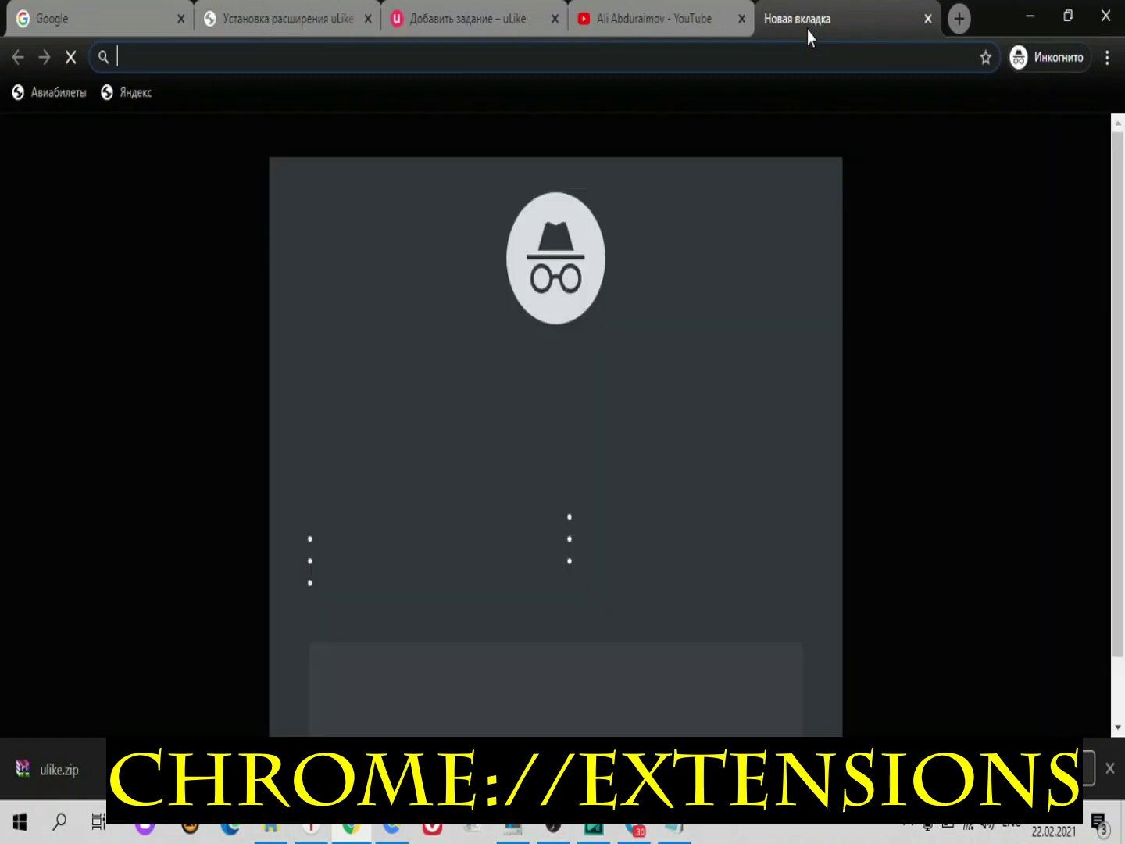
pyautogui.write('chrome://extensions')
pyautogui.press('Return')
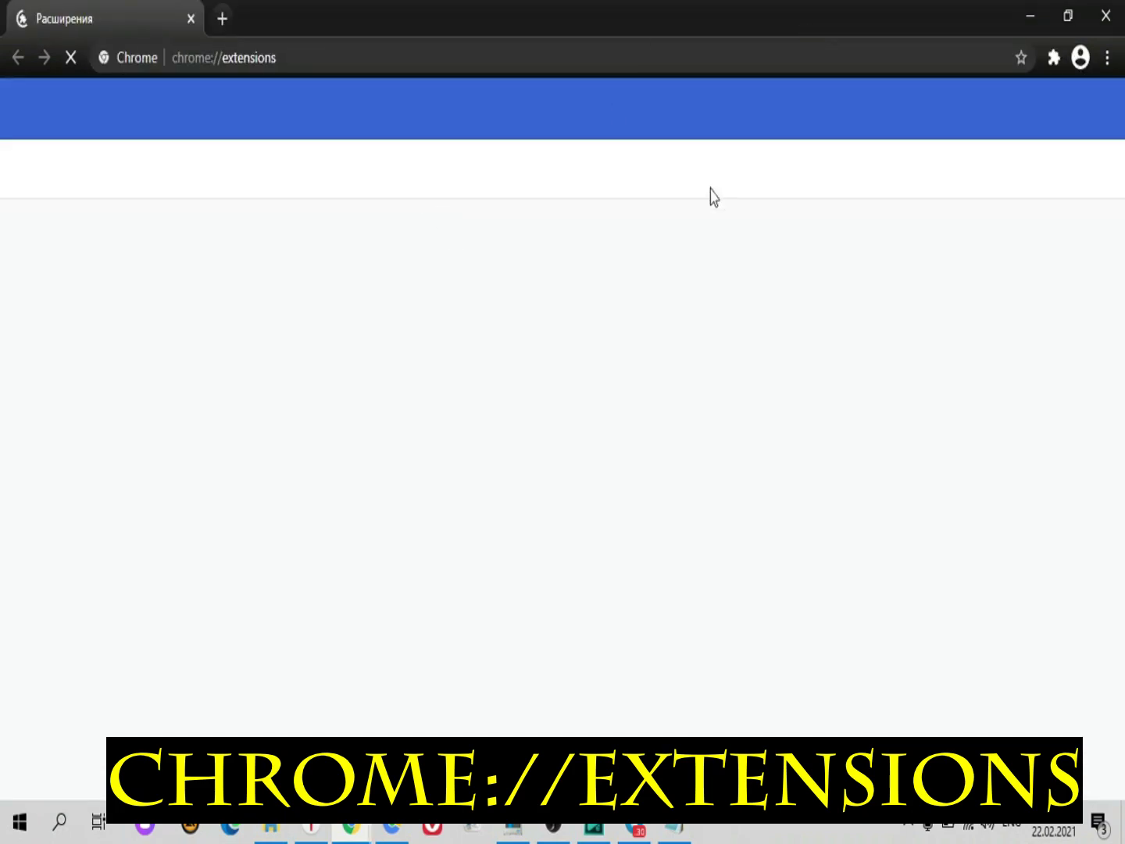
pyautogui.click(1106, 16)
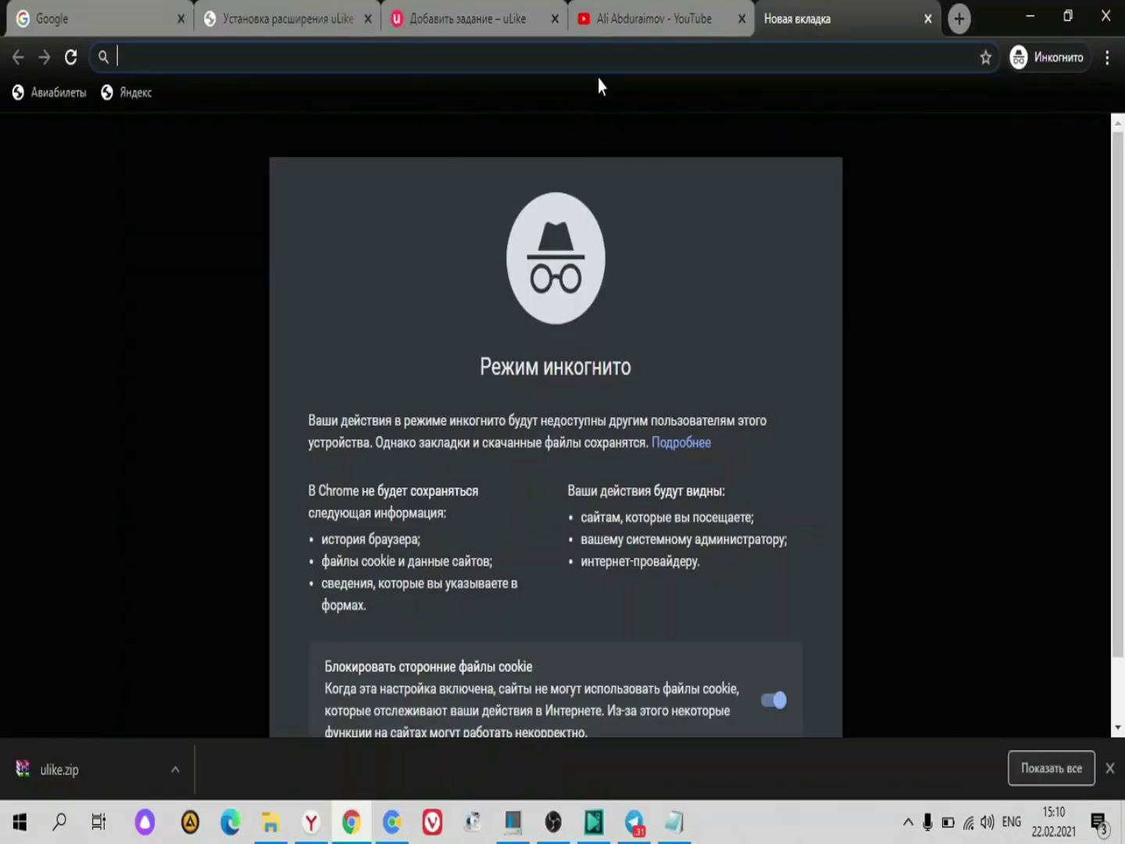
# Close the YouTube tab and return to the uLike extension installation instructions
pyautogui.click(740, 19)
pyautogui.click(441, 25)
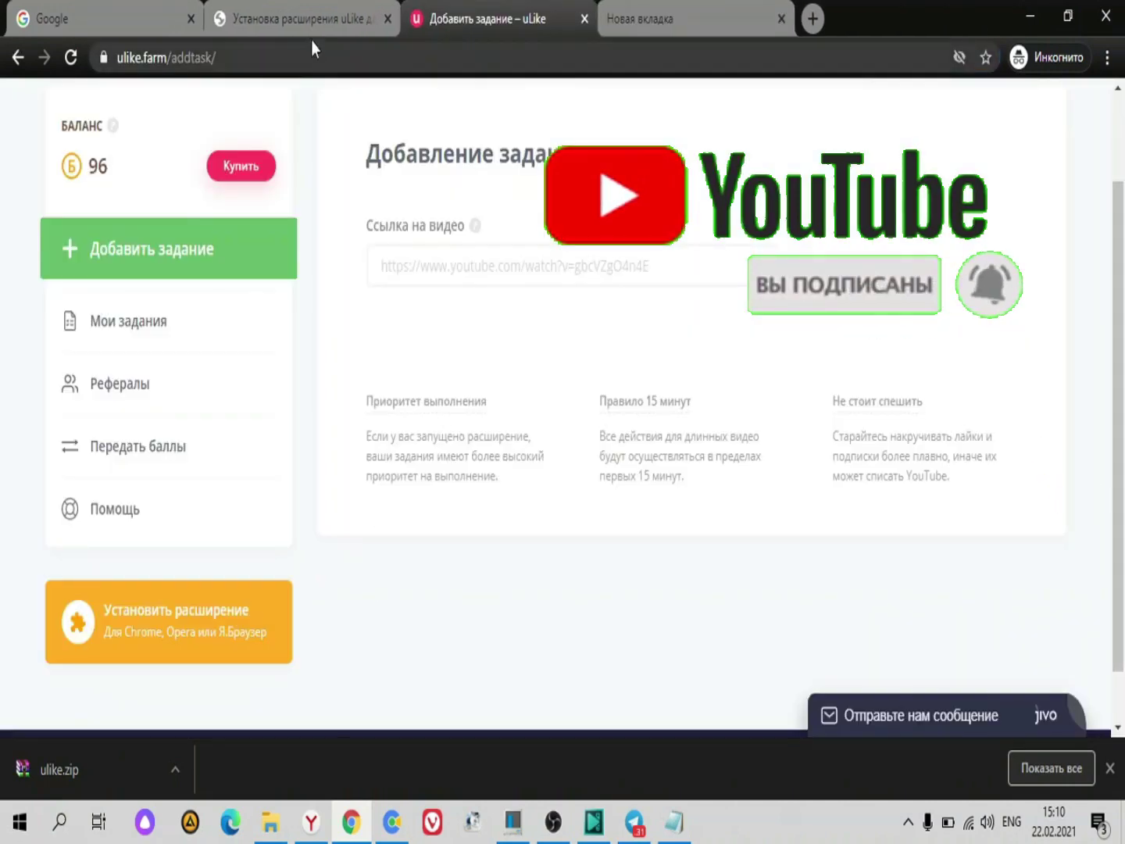
pyautogui.click(311, 18)
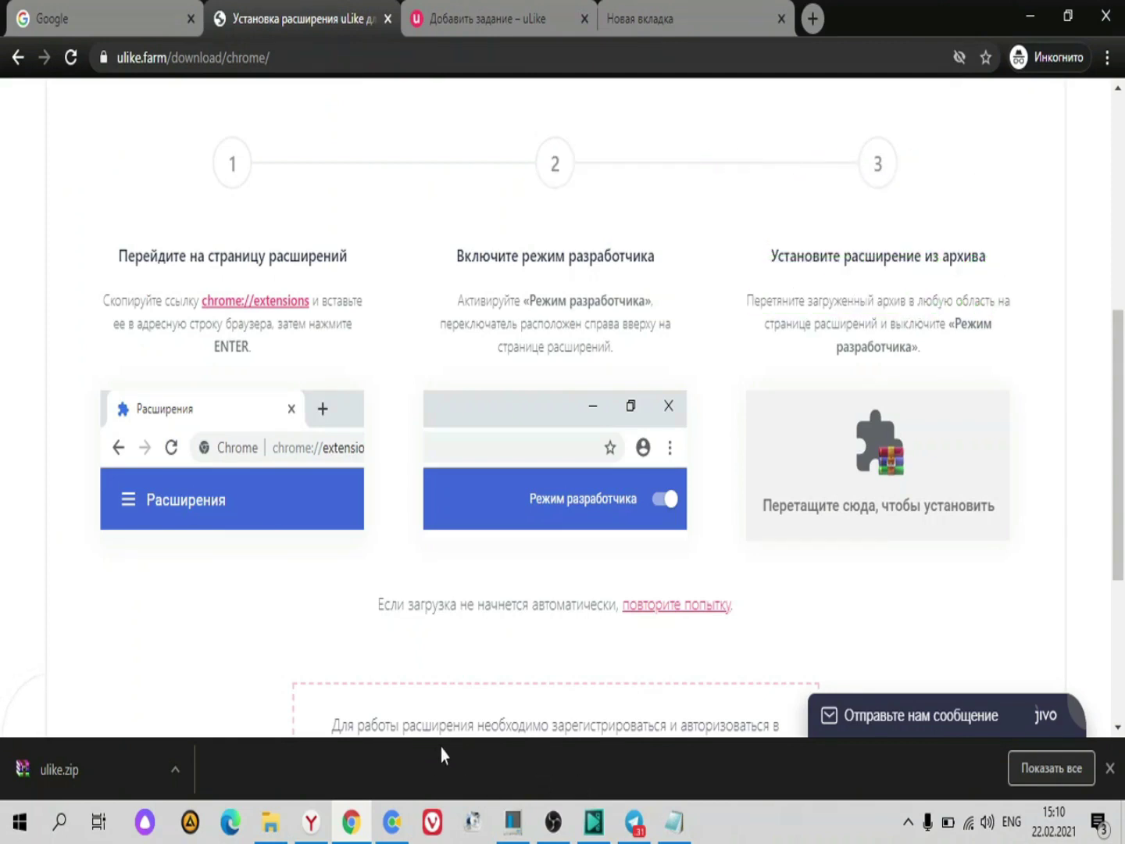
pyautogui.moveTo(380, 834)
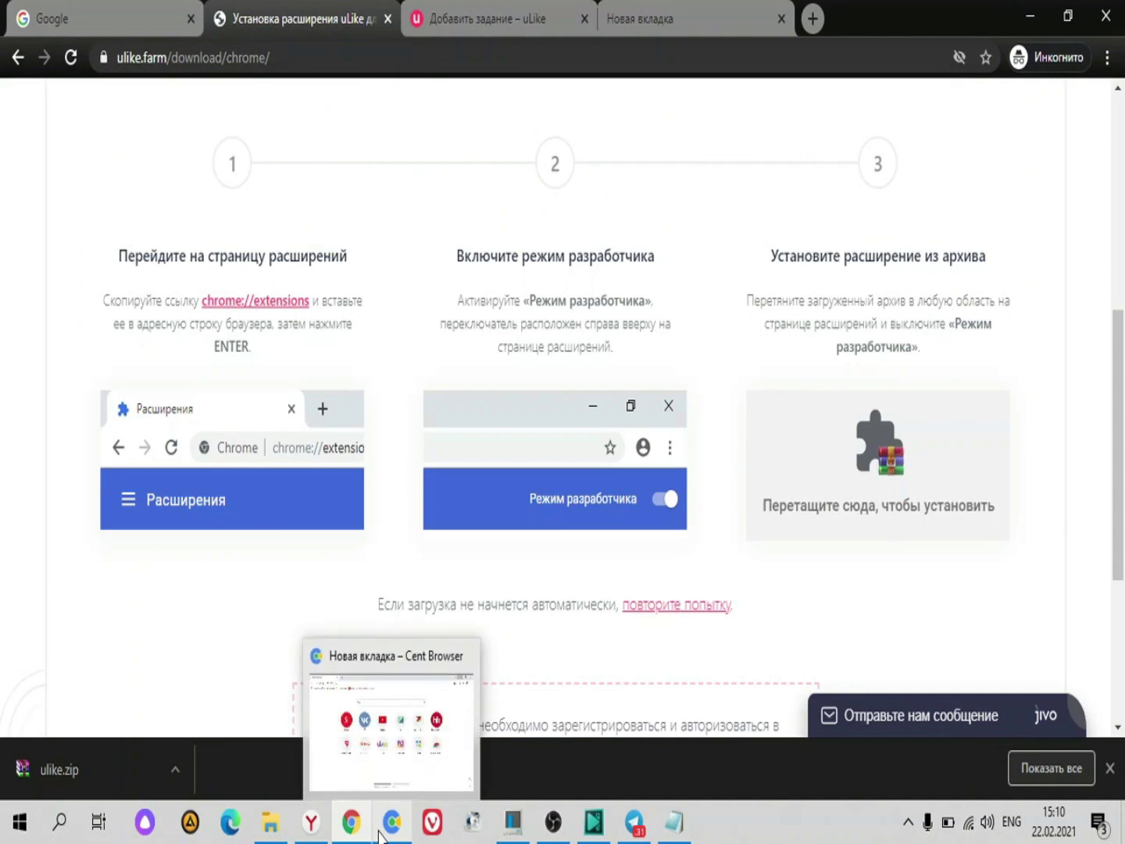
# Switch to Cent Browser, open its extensions page and turn on developer mode (Режим разработчика)
pyautogui.click(390, 714)
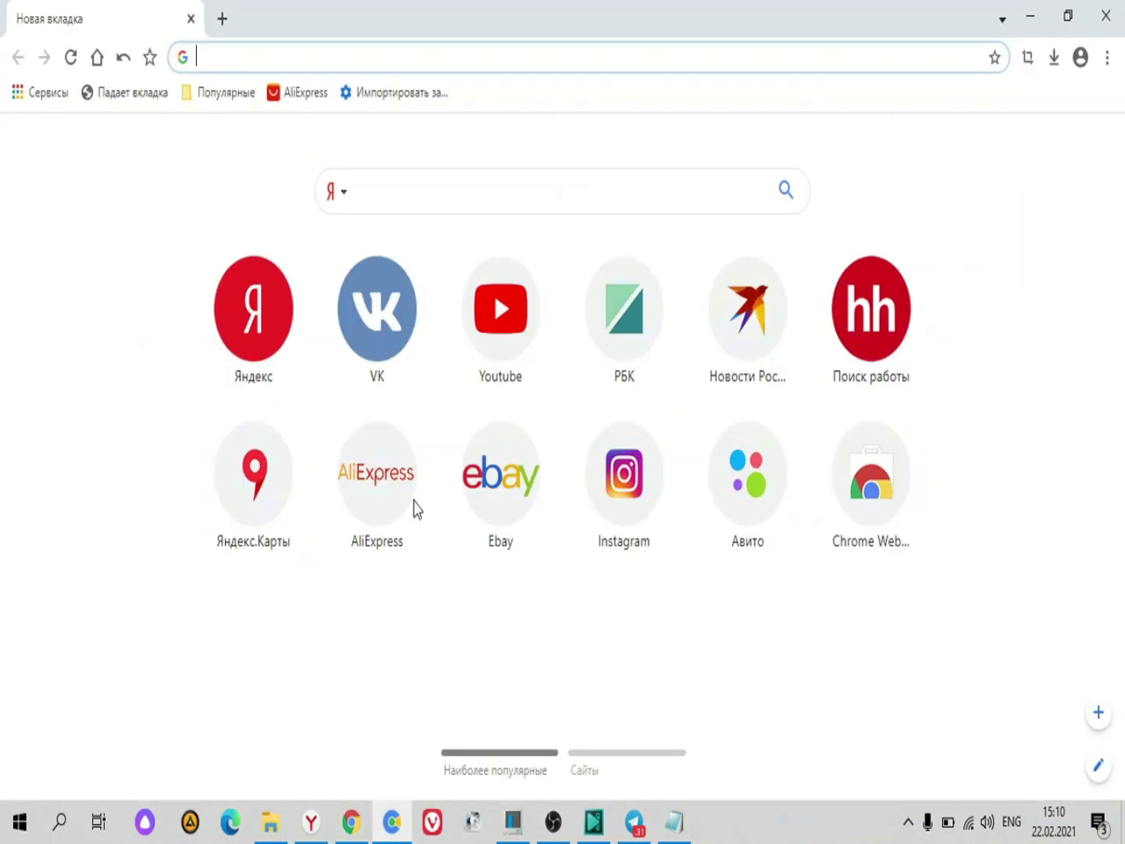
pyautogui.click(1110, 56)
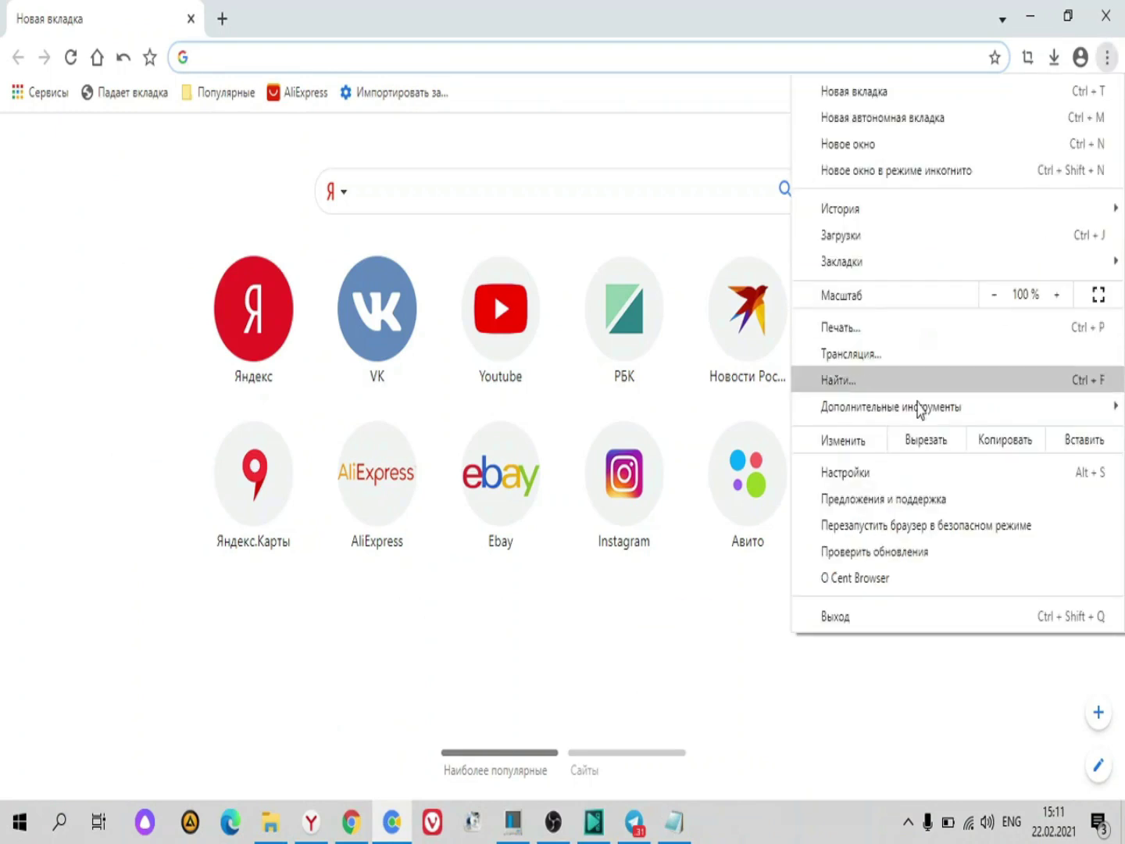
pyautogui.moveTo(882, 415)
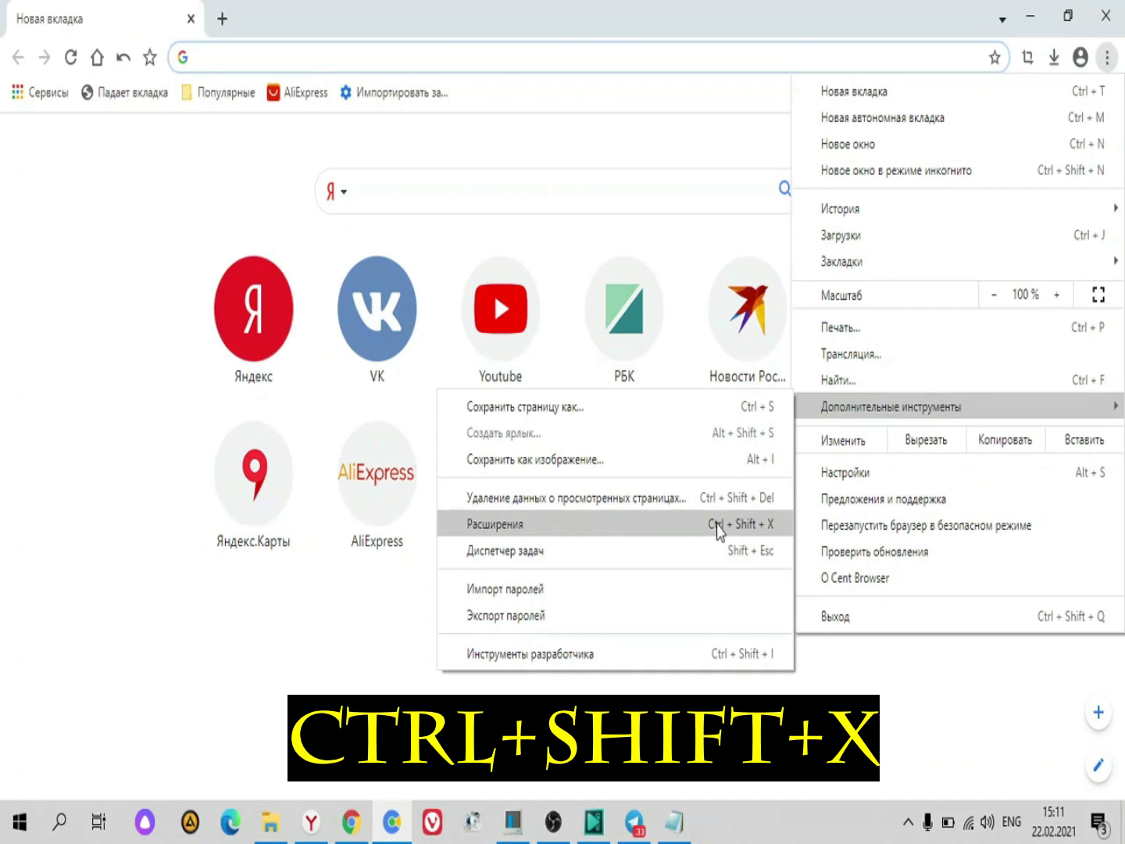
pyautogui.click(503, 534)
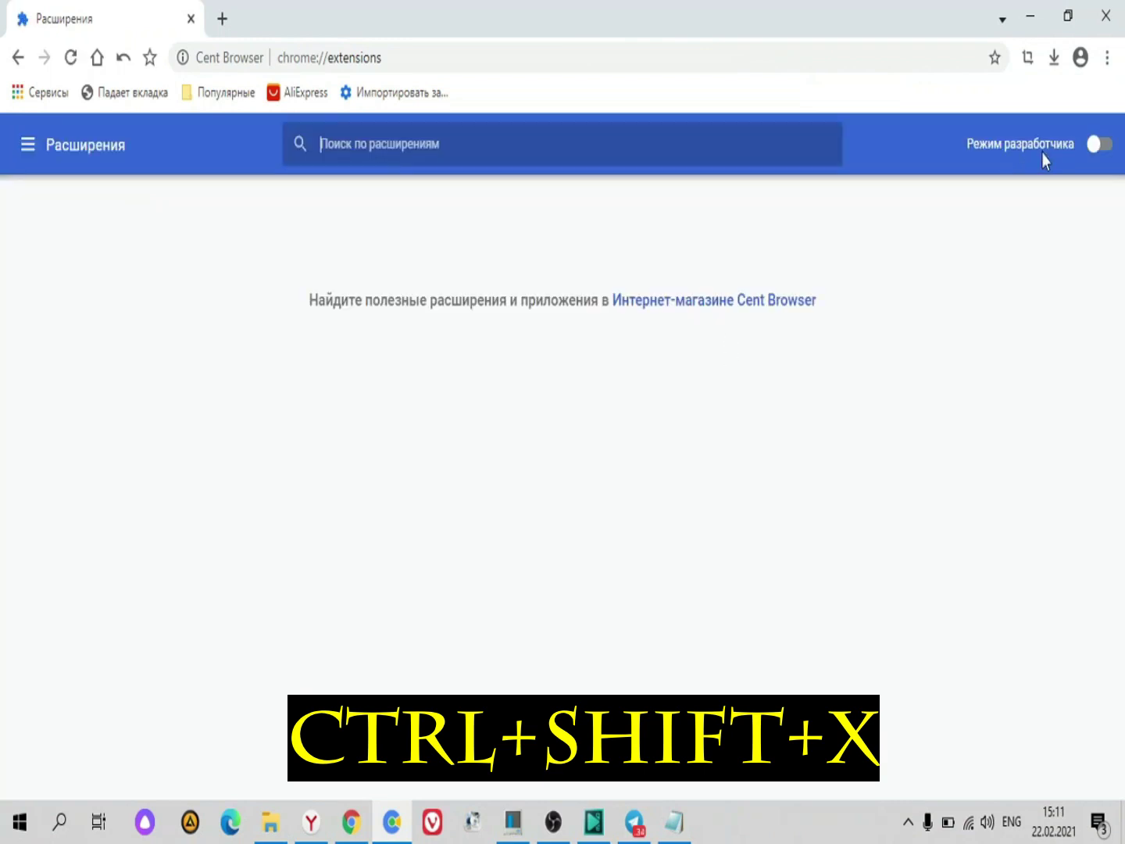
pyautogui.click(1107, 147)
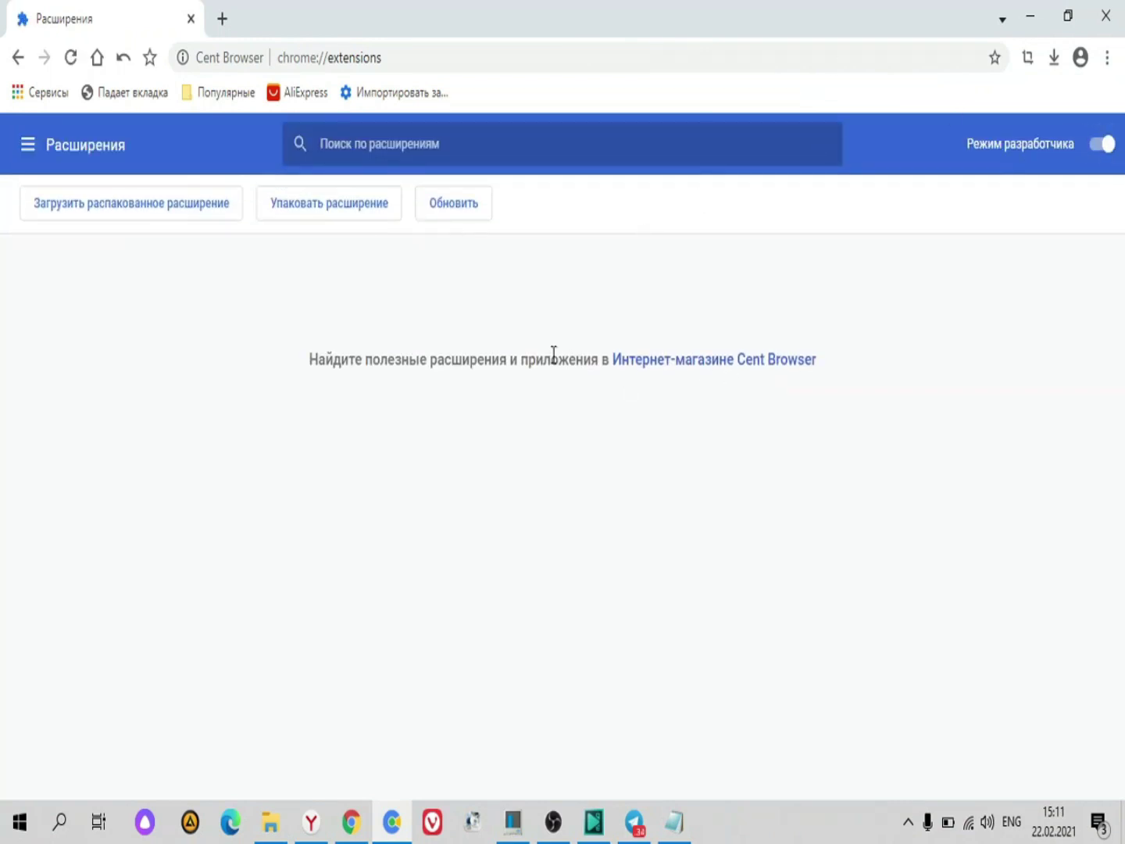
pyautogui.moveTo(270, 820)
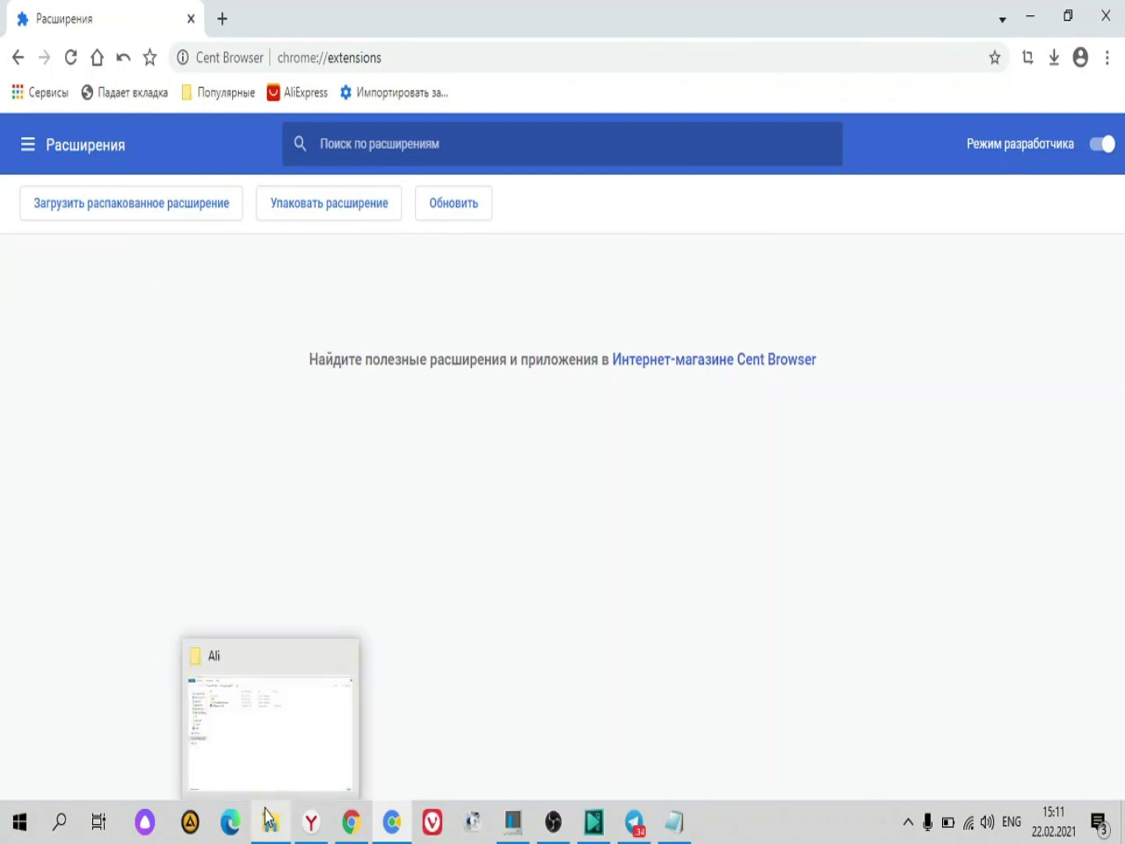
pyautogui.click(257, 764)
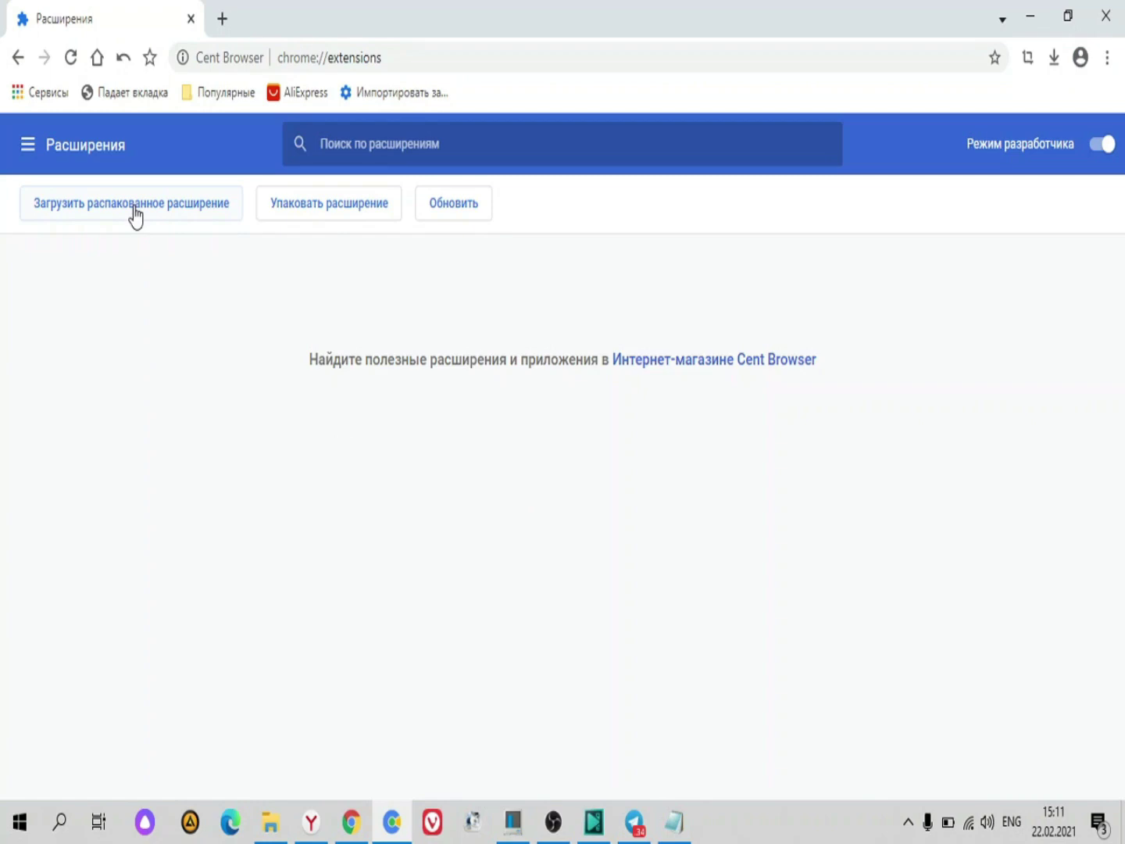
pyautogui.click(134, 210)
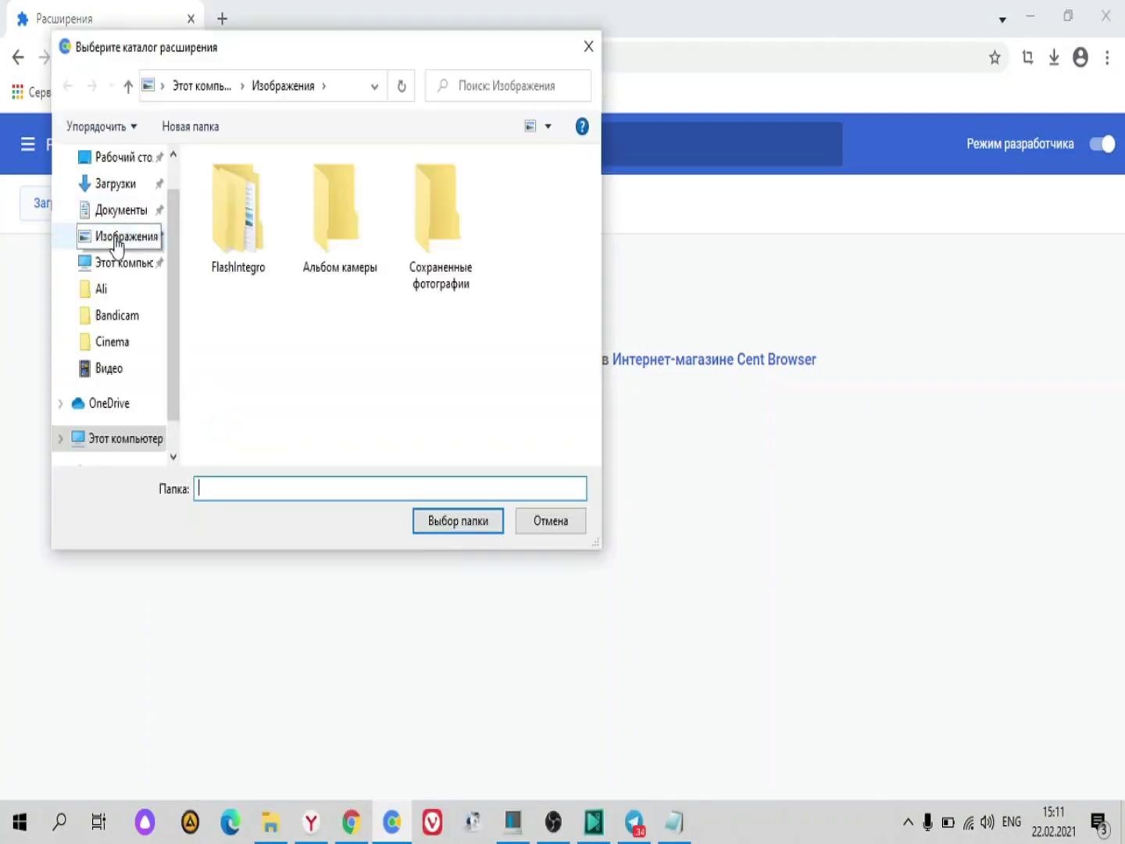
pyautogui.click(117, 237)
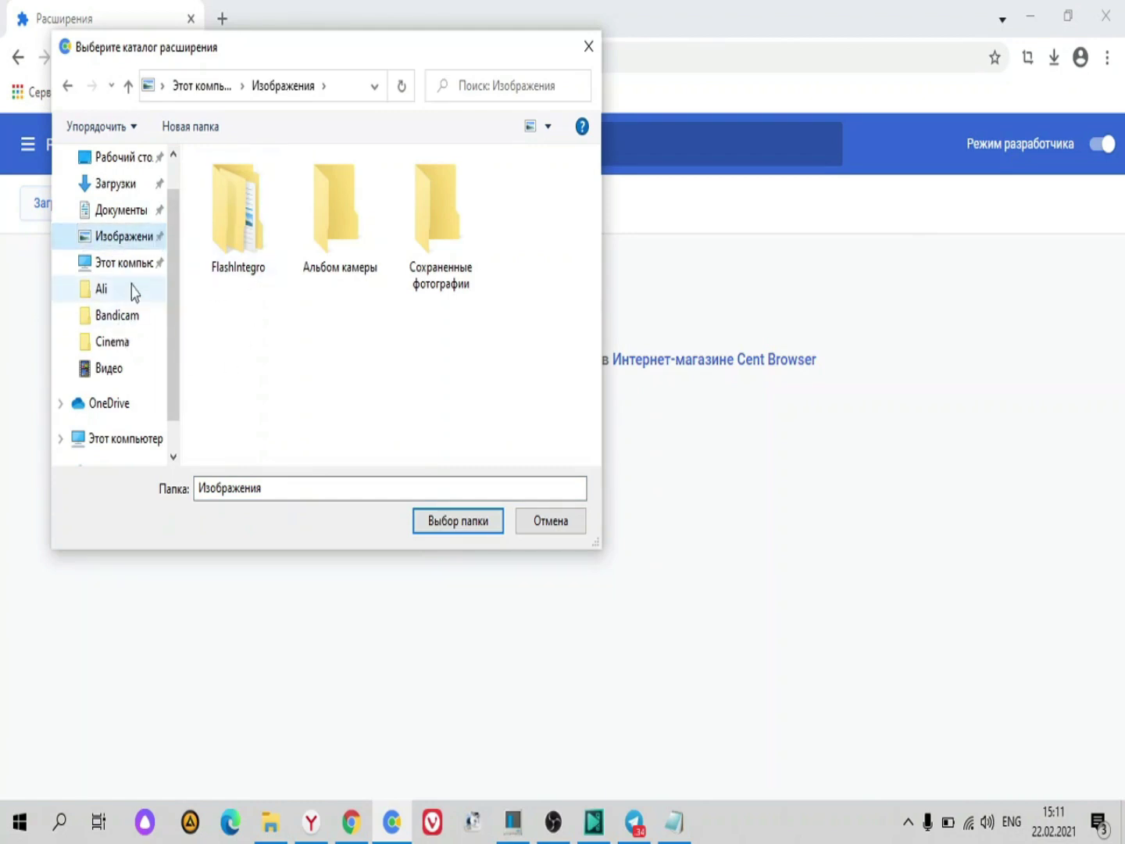
pyautogui.click(537, 522)
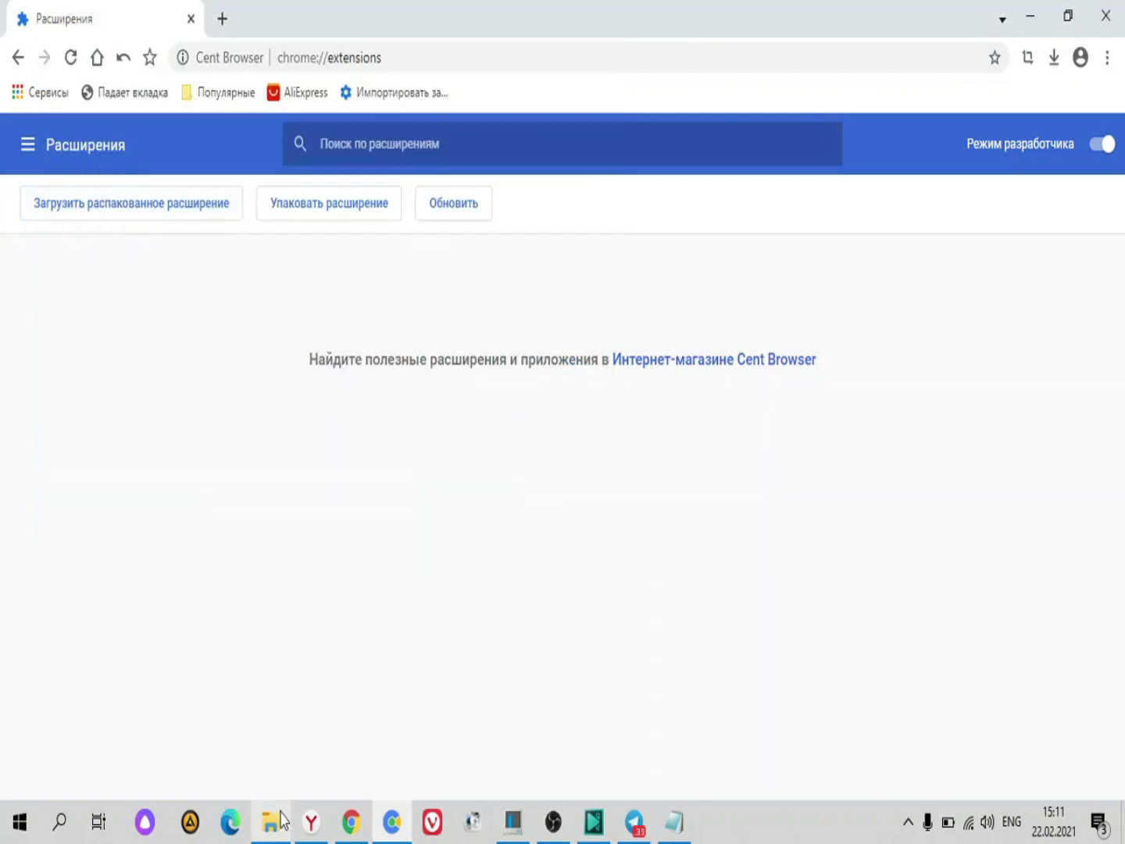
# Open the Изображения folder in a smaller File Explorer window and install the ulike archive on the Cent Browser extensions page
pyautogui.moveTo(281, 824)
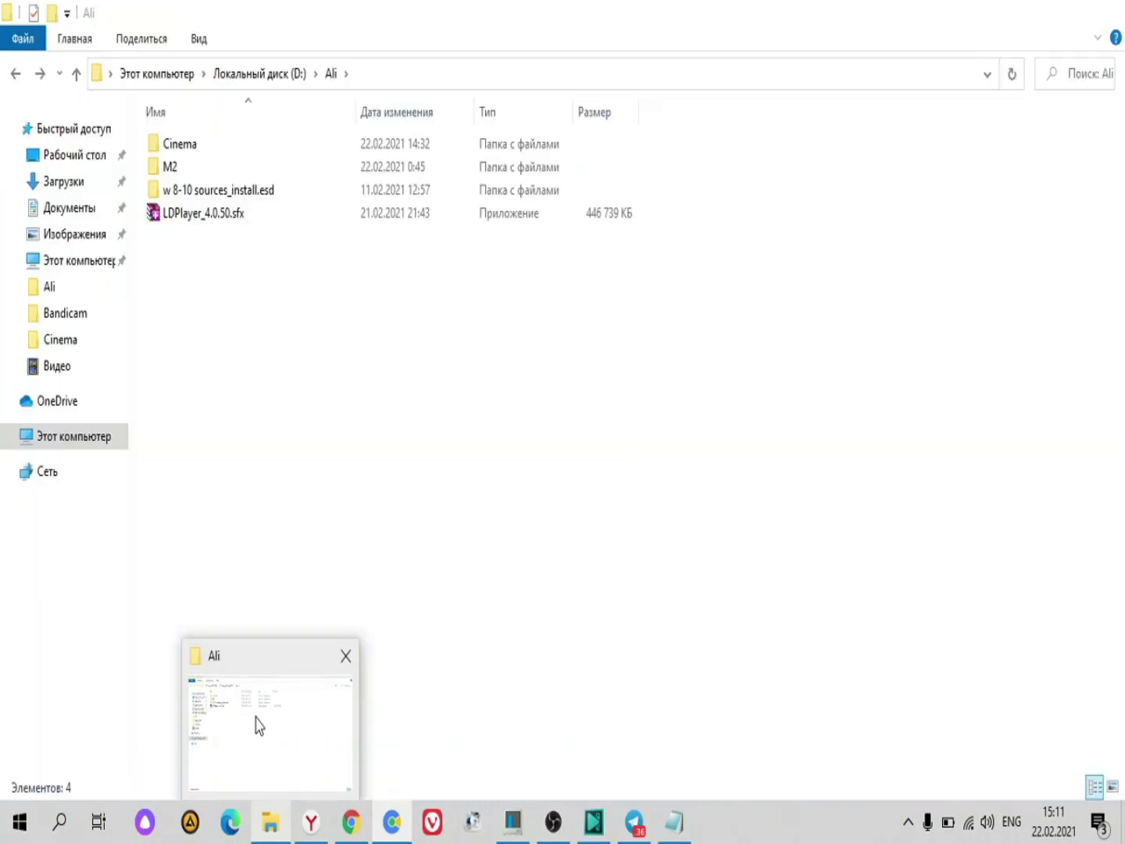
pyautogui.click(254, 723)
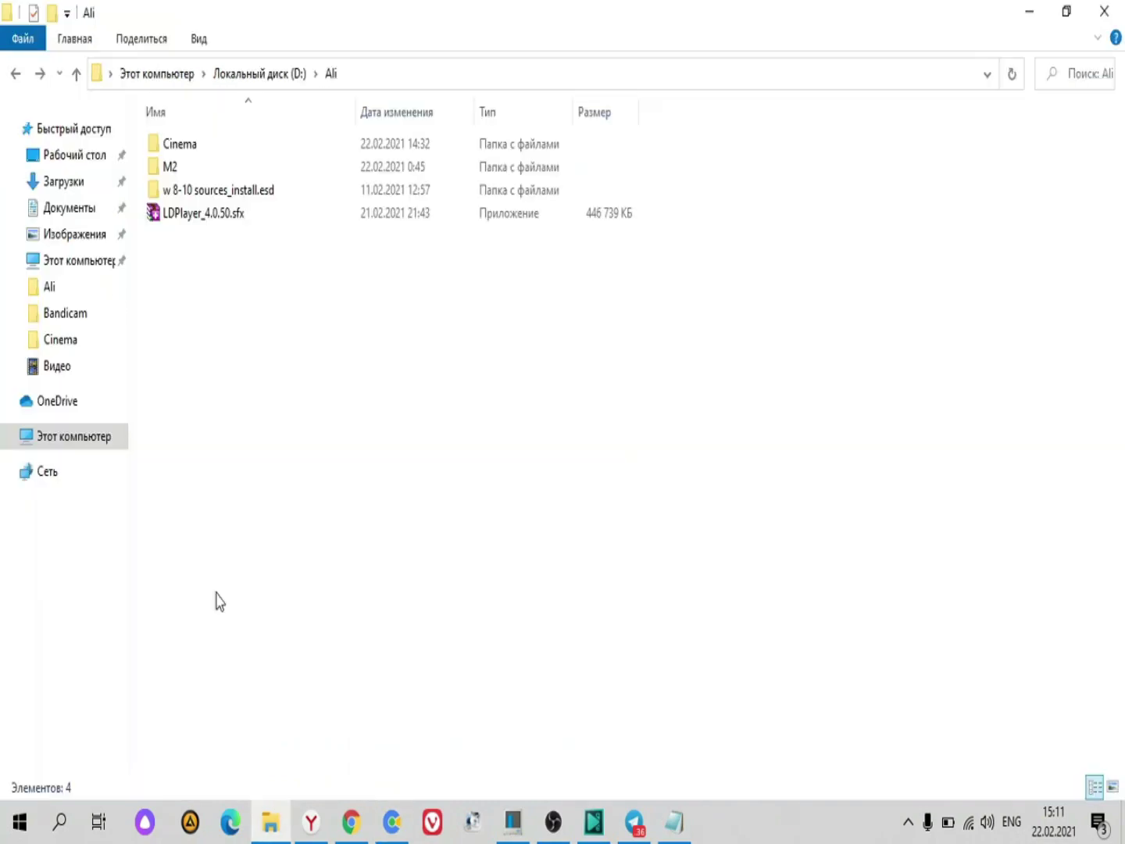
pyautogui.click(67, 232)
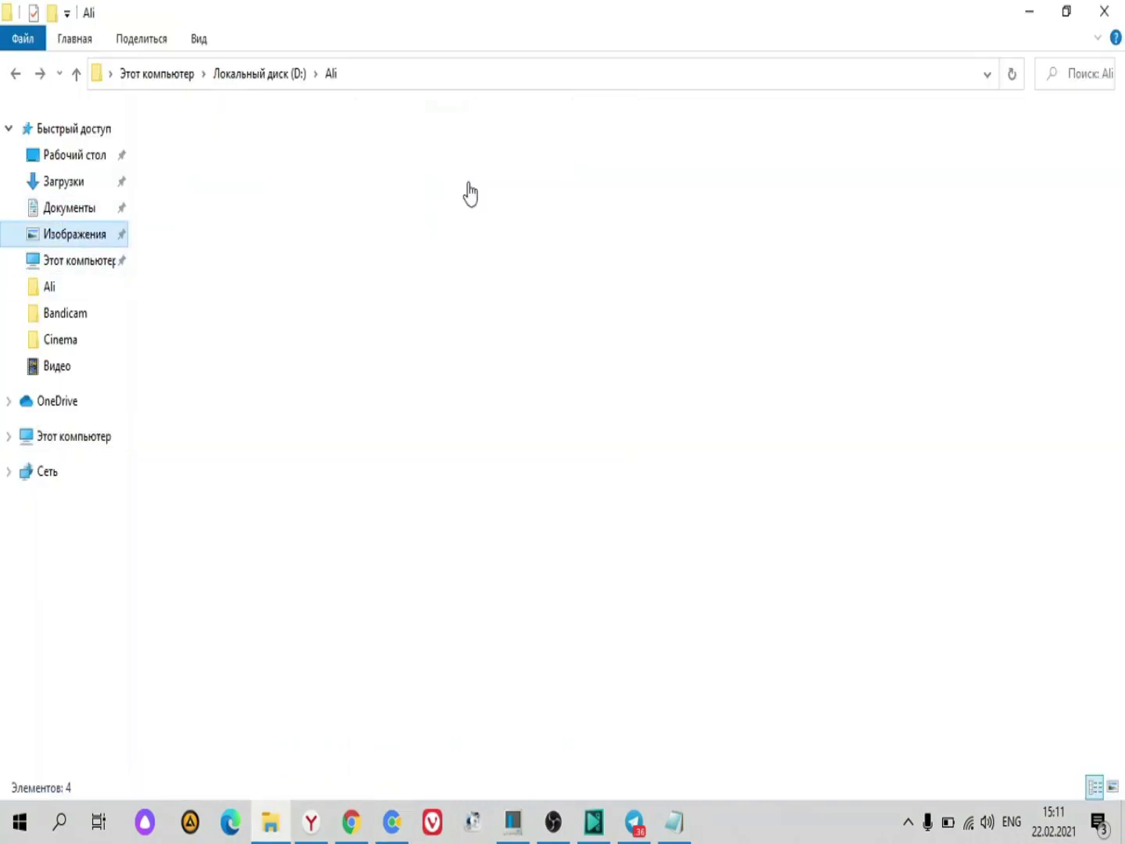
pyautogui.click(1066, 11)
pyautogui.moveTo(501, 162); pyautogui.dragTo(161, 487)
pyautogui.click(254, 634)
pyautogui.moveTo(254, 635); pyautogui.dragTo(444, 406)
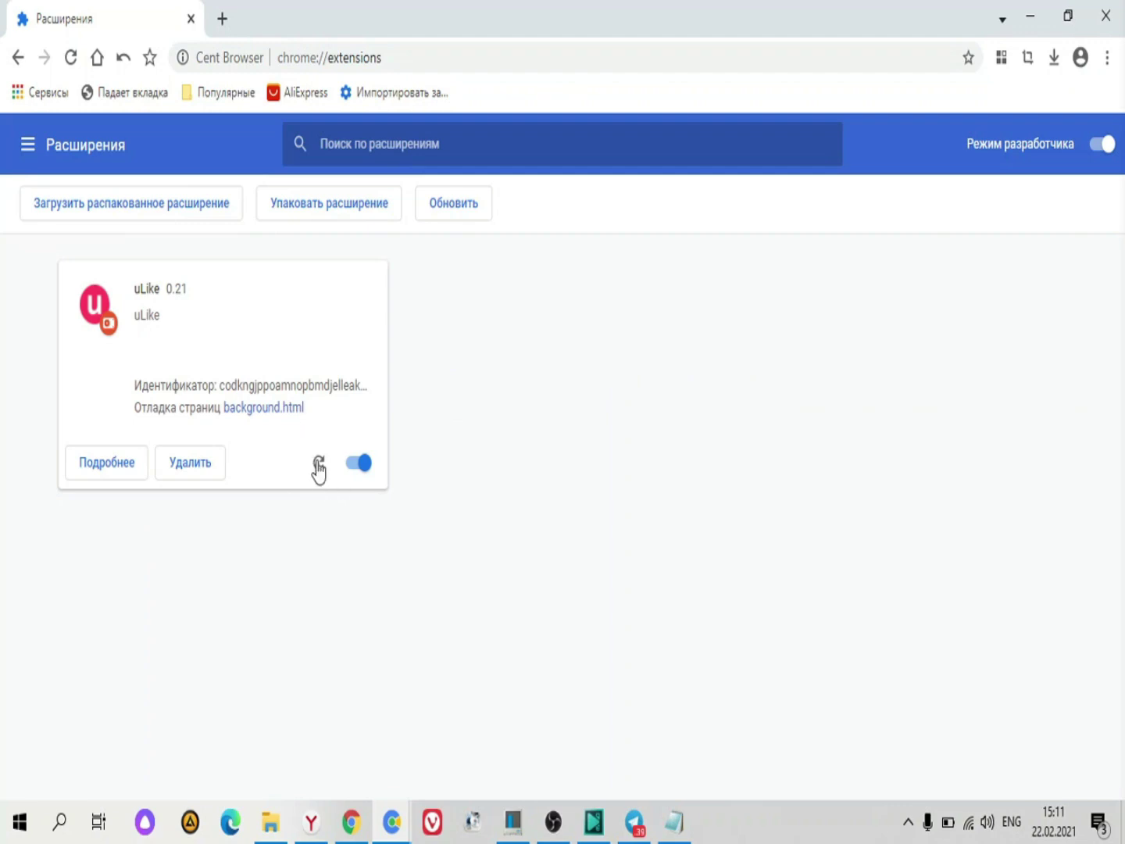
# Remove the uLike extension from Cent Browser and close that browser
pyautogui.click(192, 467)
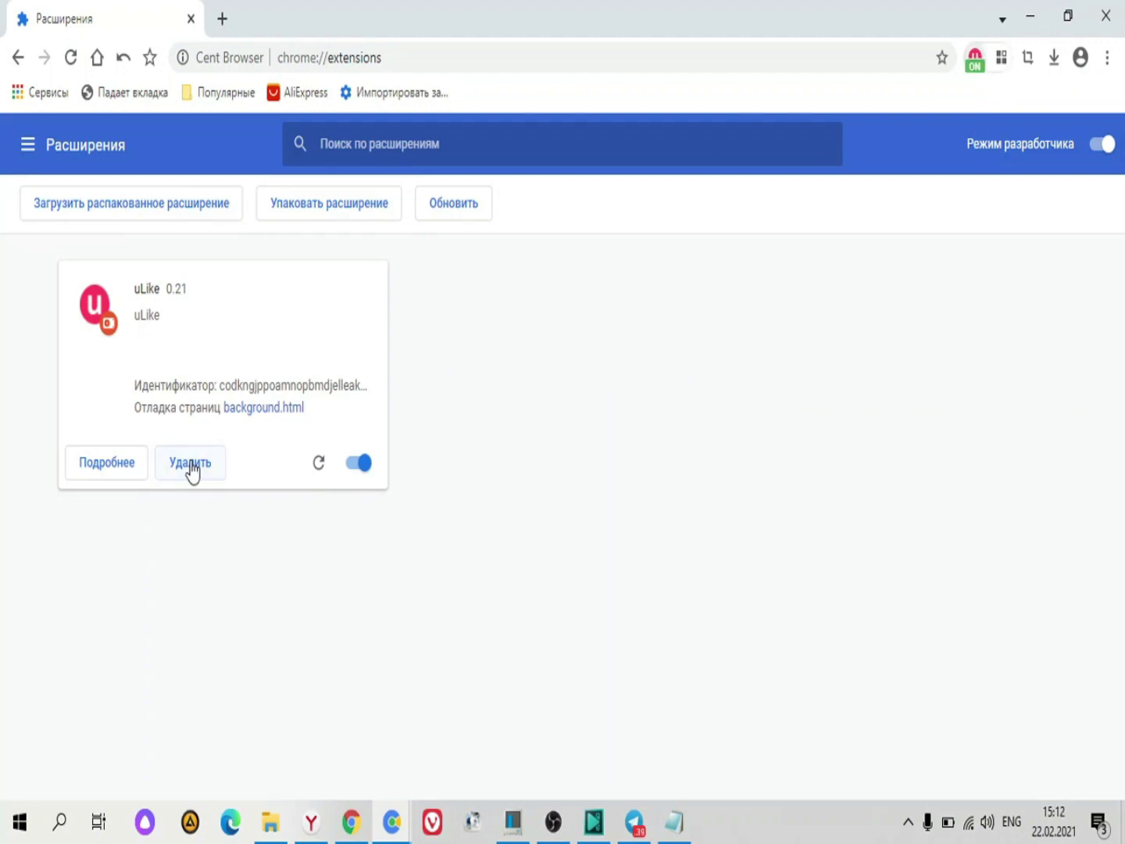
pyautogui.click(844, 176)
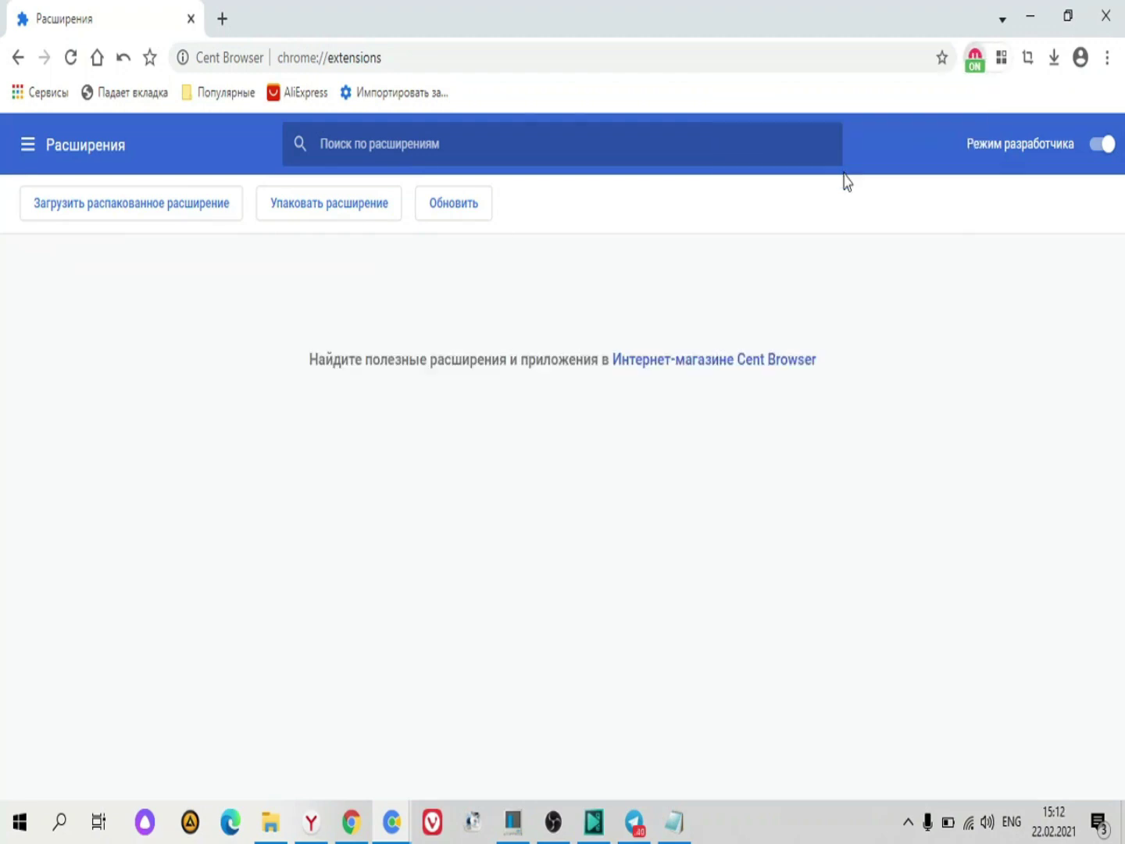
pyautogui.click(1122, 8)
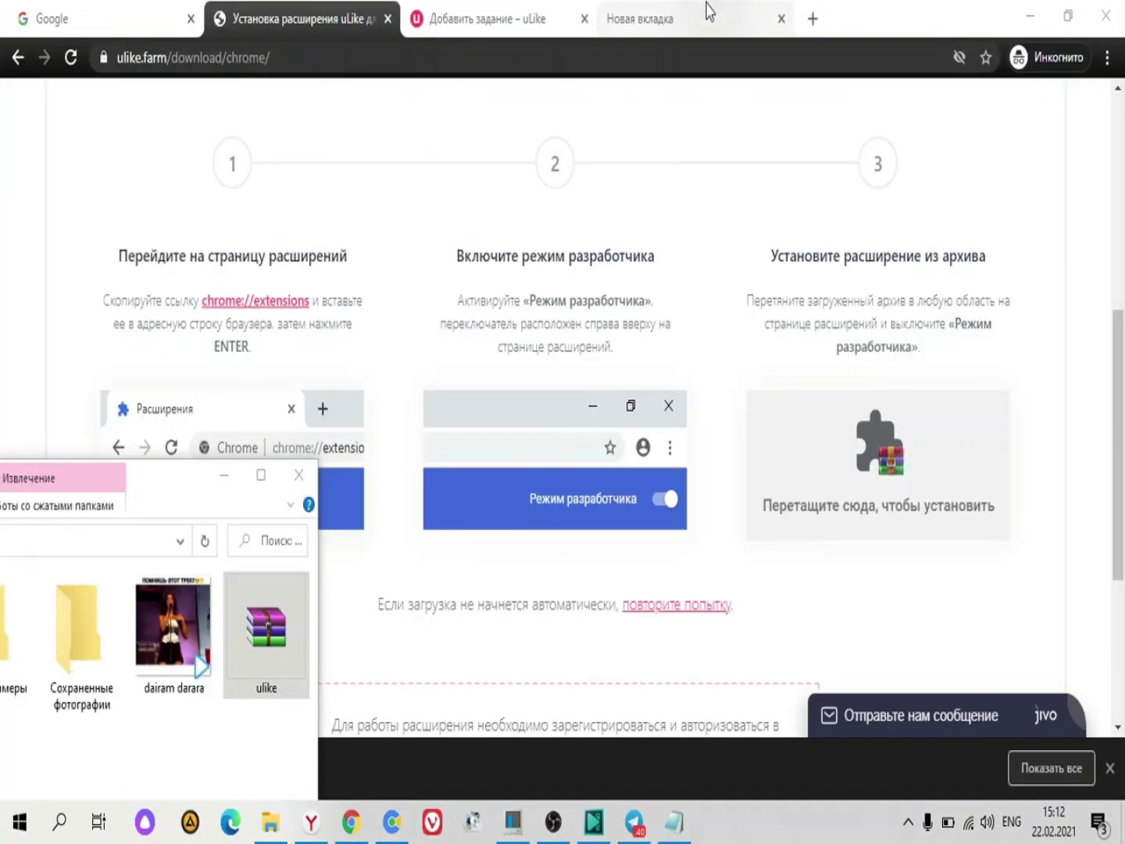
# Open Chrome's extensions page from the new incognito tab, and turn developer mode off and on again
pyautogui.click(687, 21)
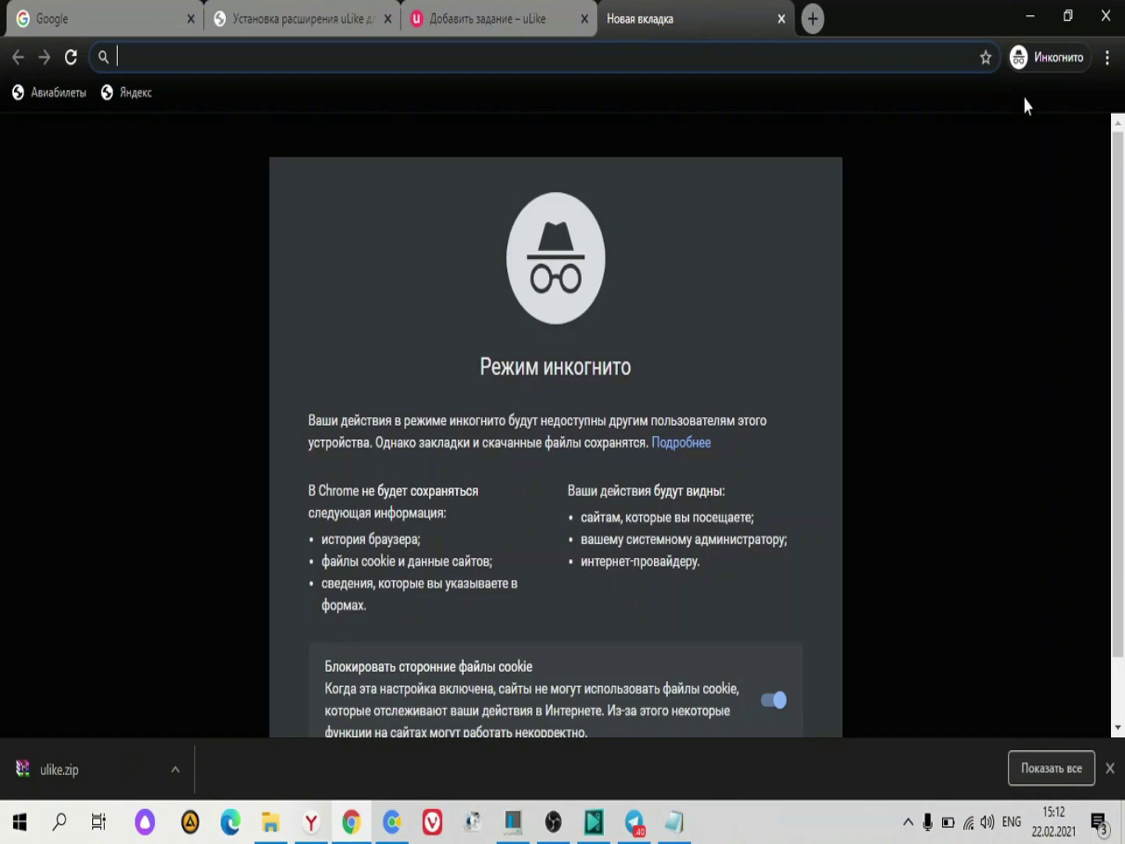
pyautogui.click(1105, 57)
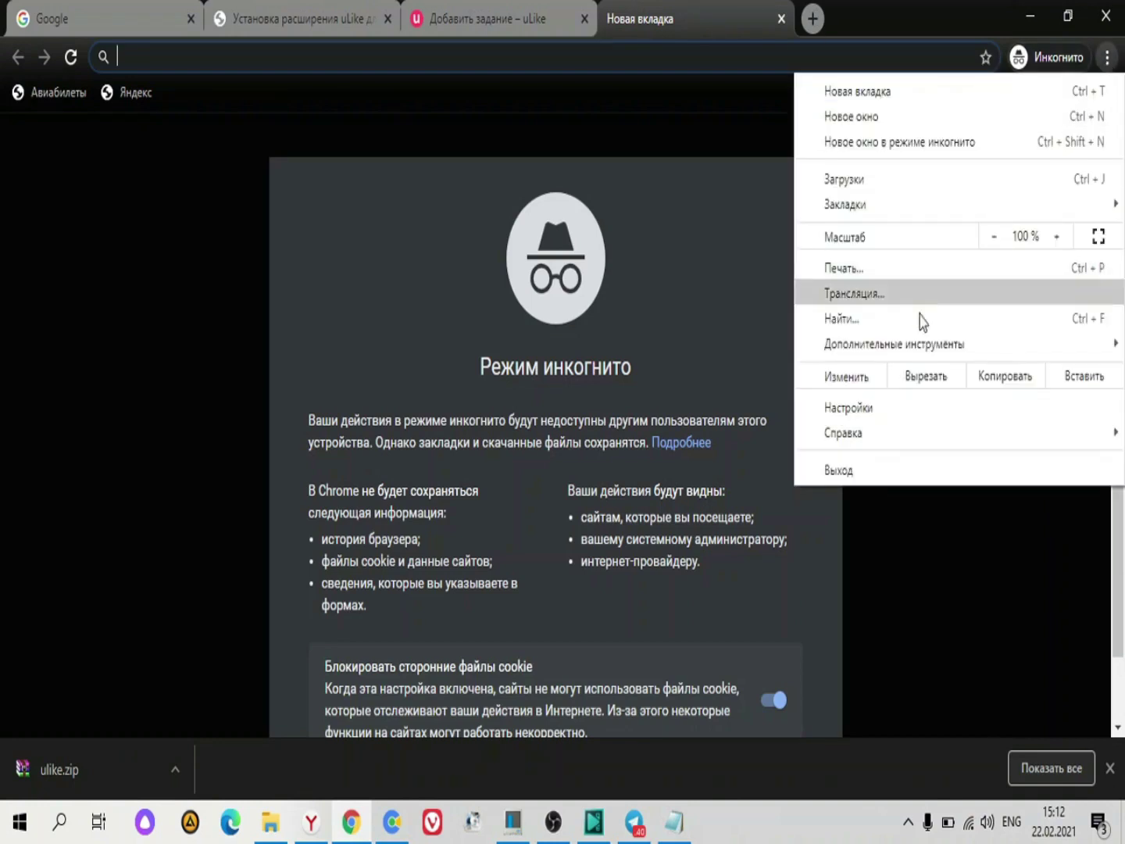
pyautogui.moveTo(892, 349)
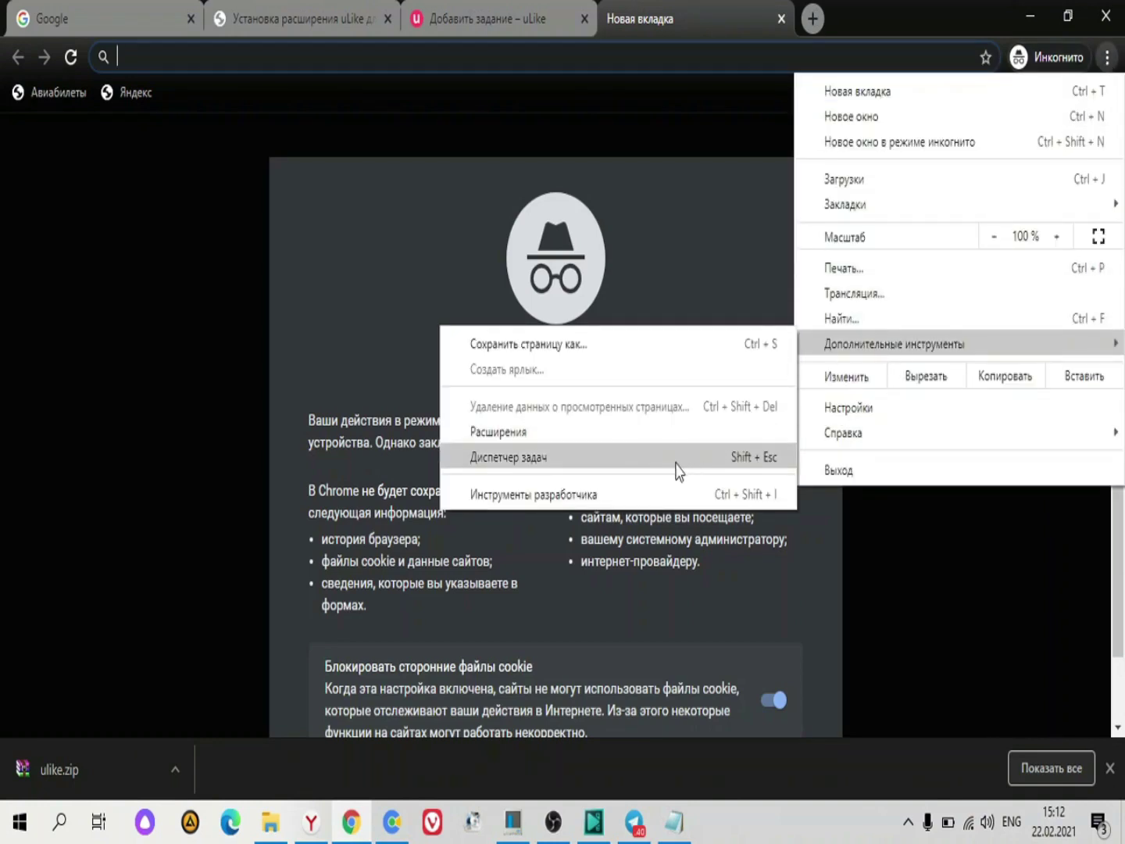
pyautogui.click(544, 432)
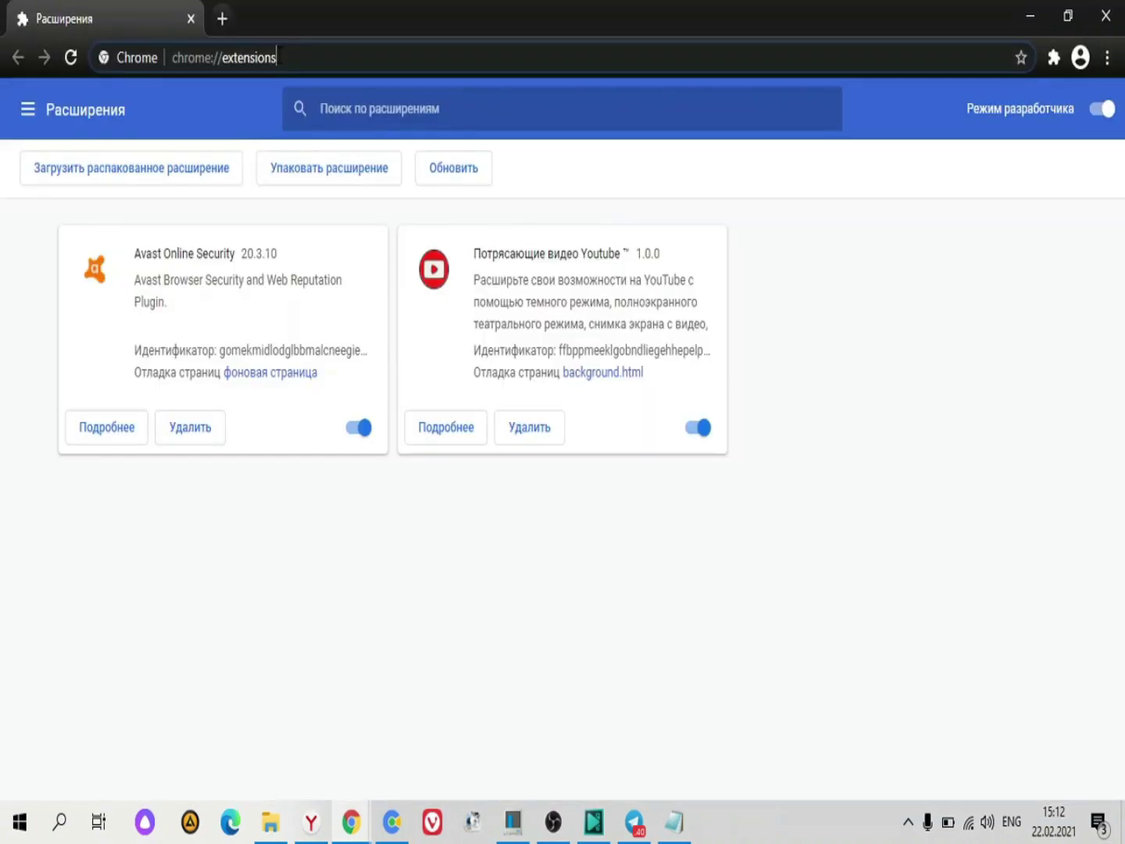
pyautogui.click(205, 58)
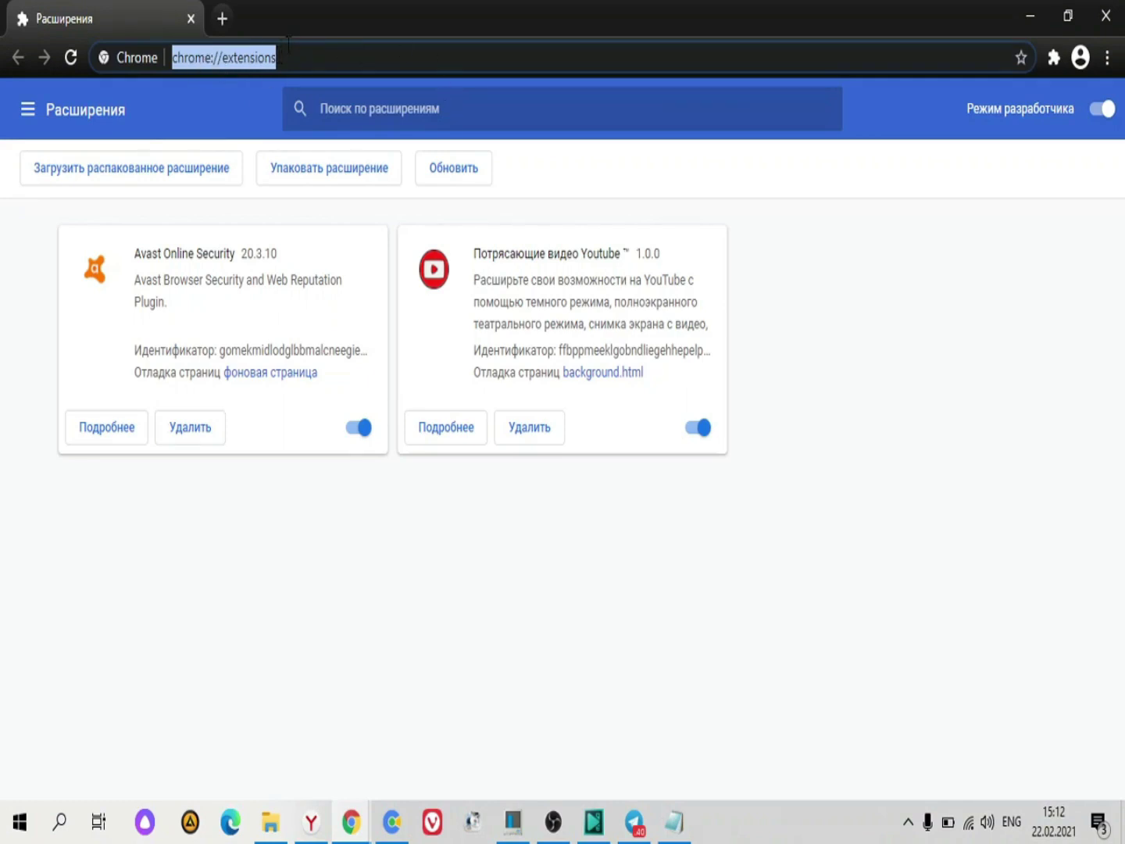
pyautogui.click(1096, 108)
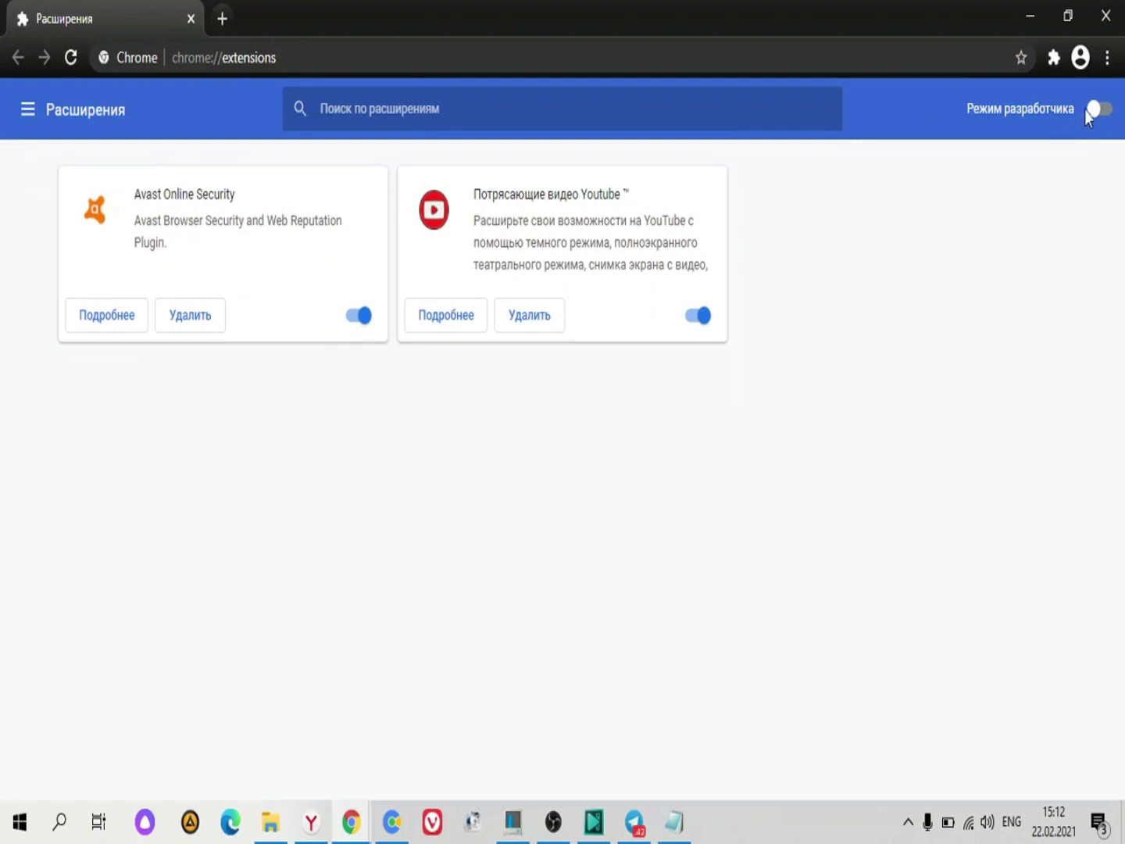
pyautogui.click(1101, 110)
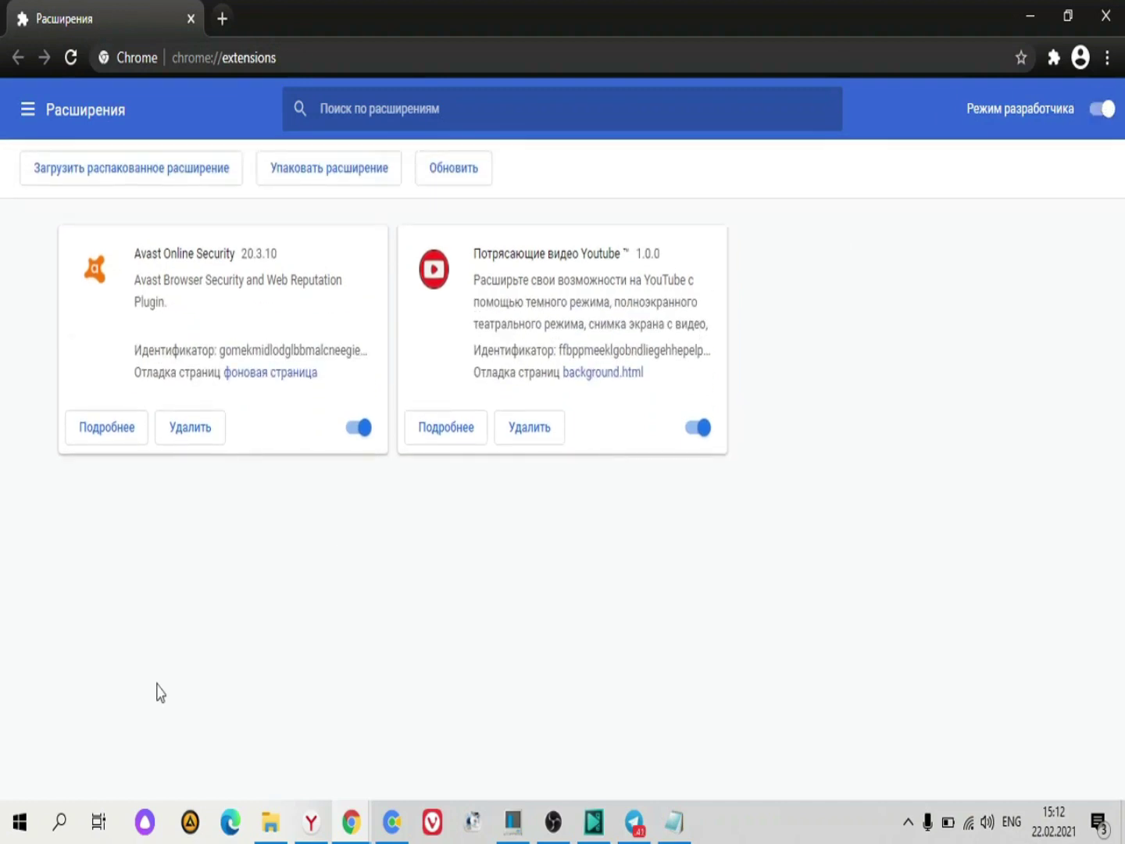
# Install the ulike archive from the Изображения folder on Chrome's extensions page and reload the uLike extension
pyautogui.moveTo(260, 830)
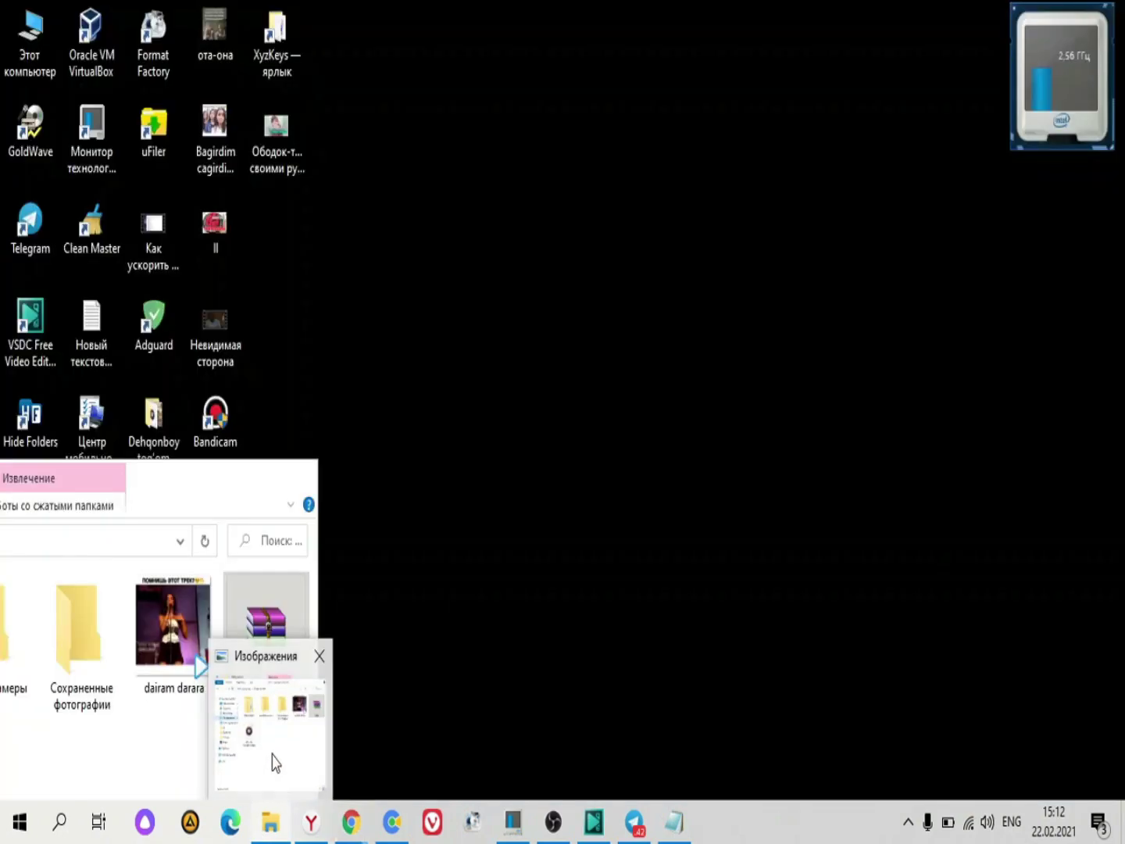
pyautogui.click(276, 759)
pyautogui.click(258, 652)
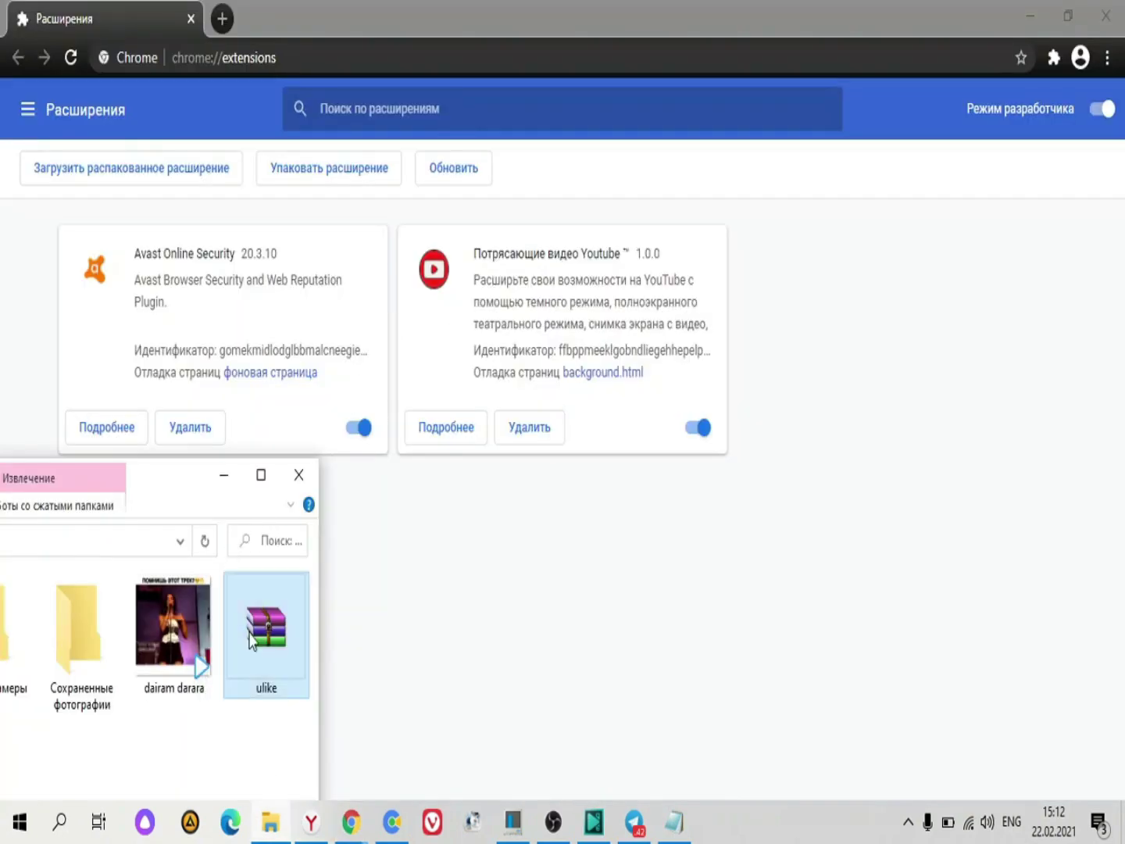
pyautogui.moveTo(258, 654); pyautogui.dragTo(768, 451)
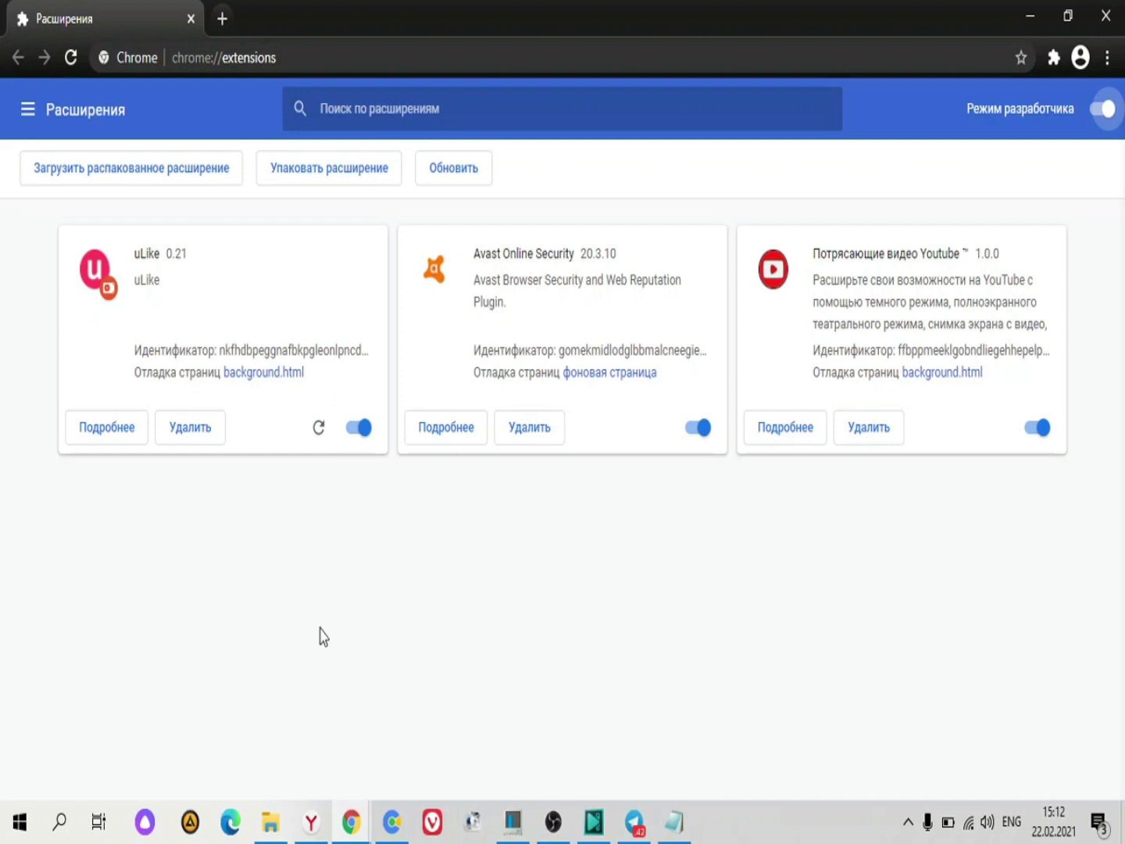
pyautogui.moveTo(356, 826)
pyautogui.click(319, 432)
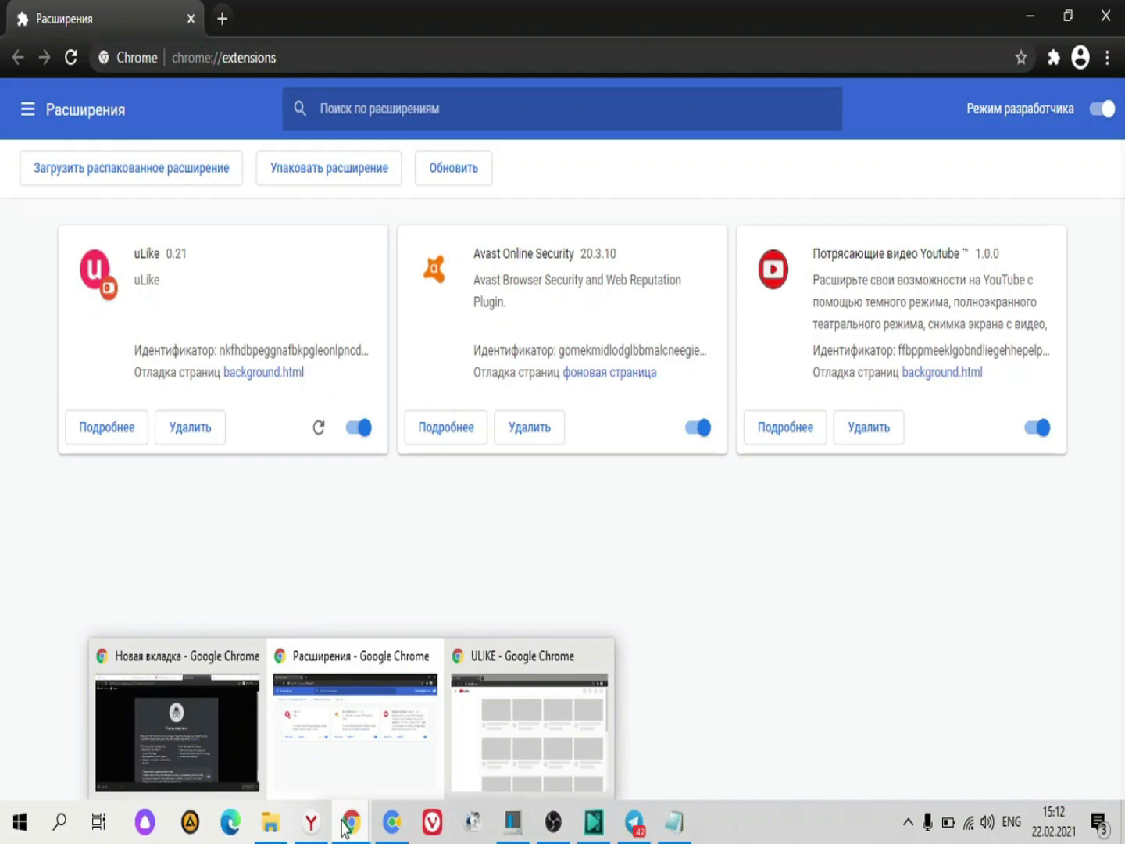
# Return to the uLike add-task page in the incognito window and reload it to check the points balance
pyautogui.click(198, 742)
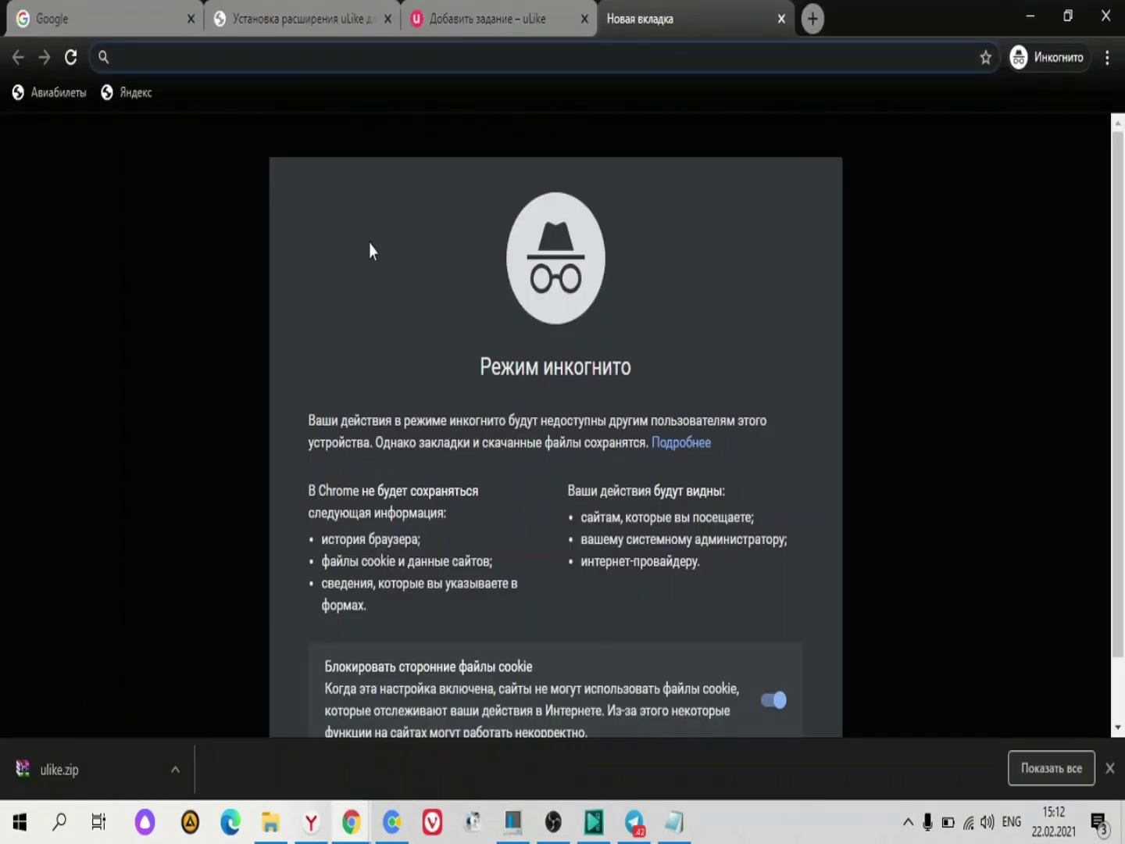
pyautogui.click(456, 21)
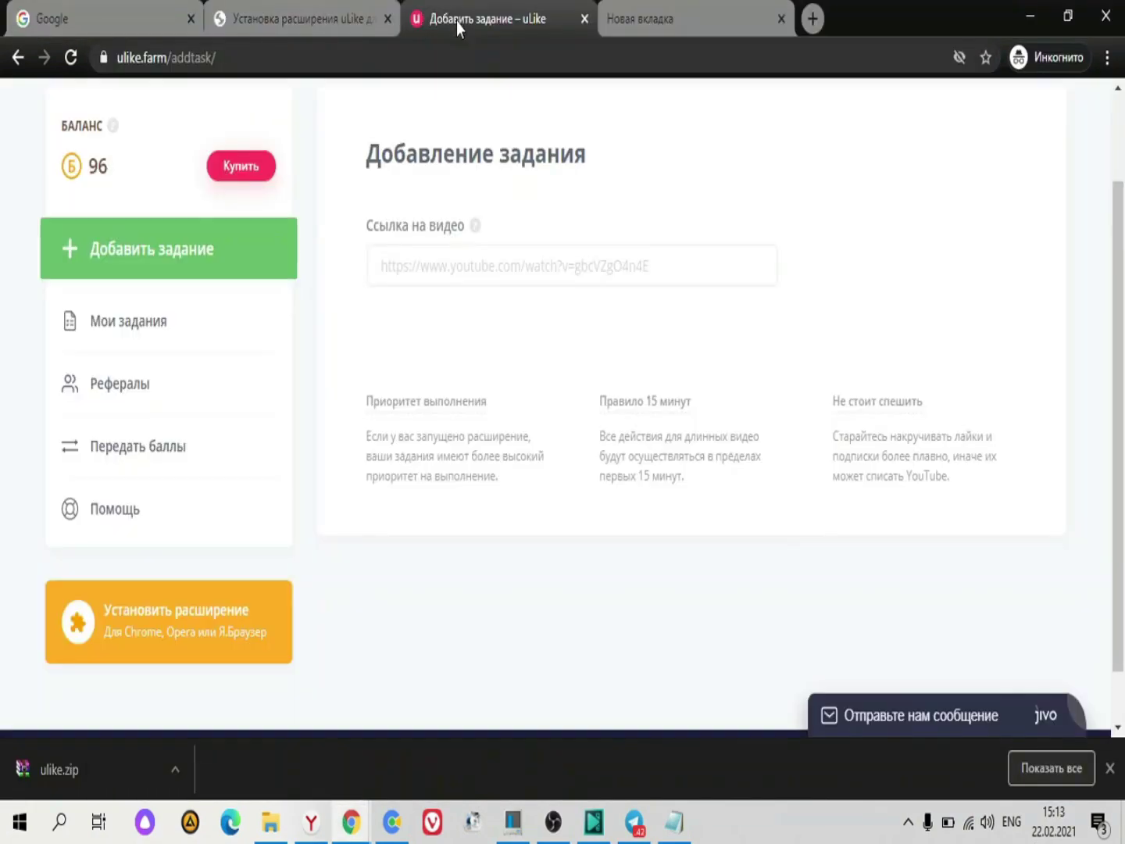
pyautogui.click(70, 61)
# Look at the ULIKE working window, minimize the window in front, and reload the uLike add-task page again
pyautogui.moveTo(364, 830)
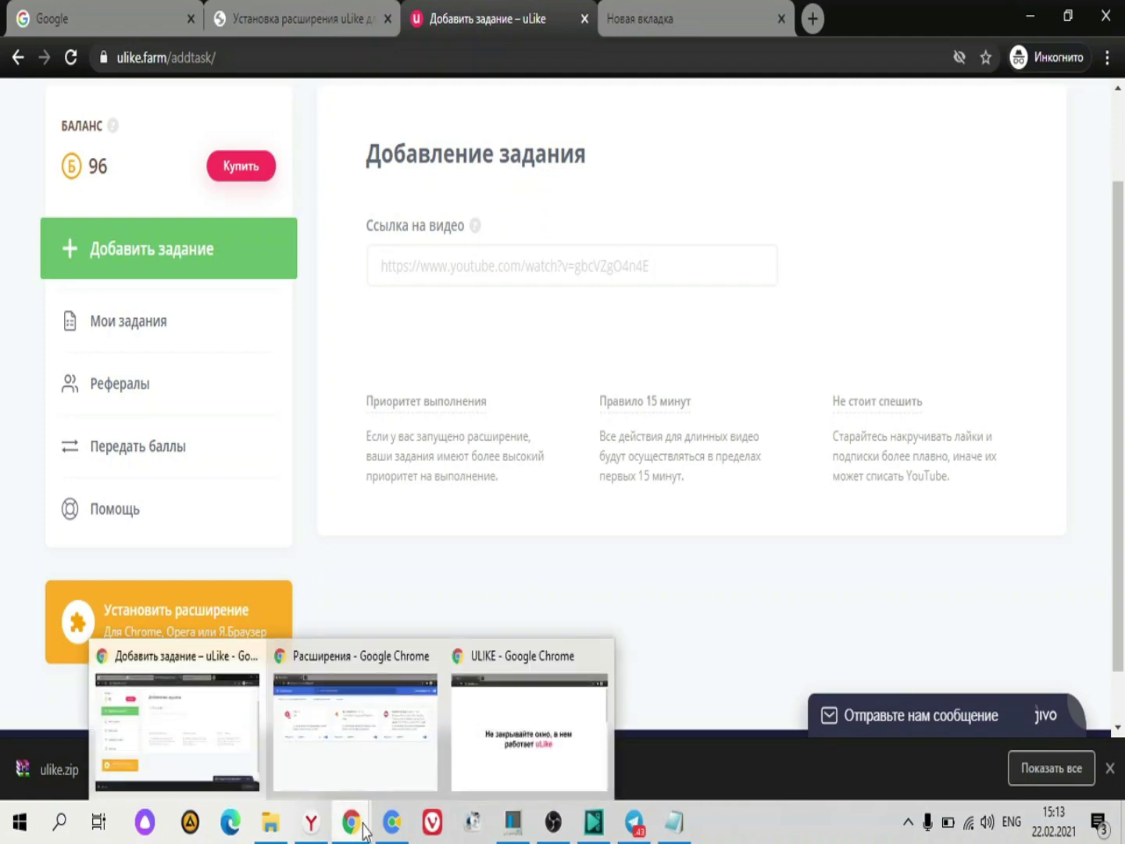
pyautogui.moveTo(556, 717)
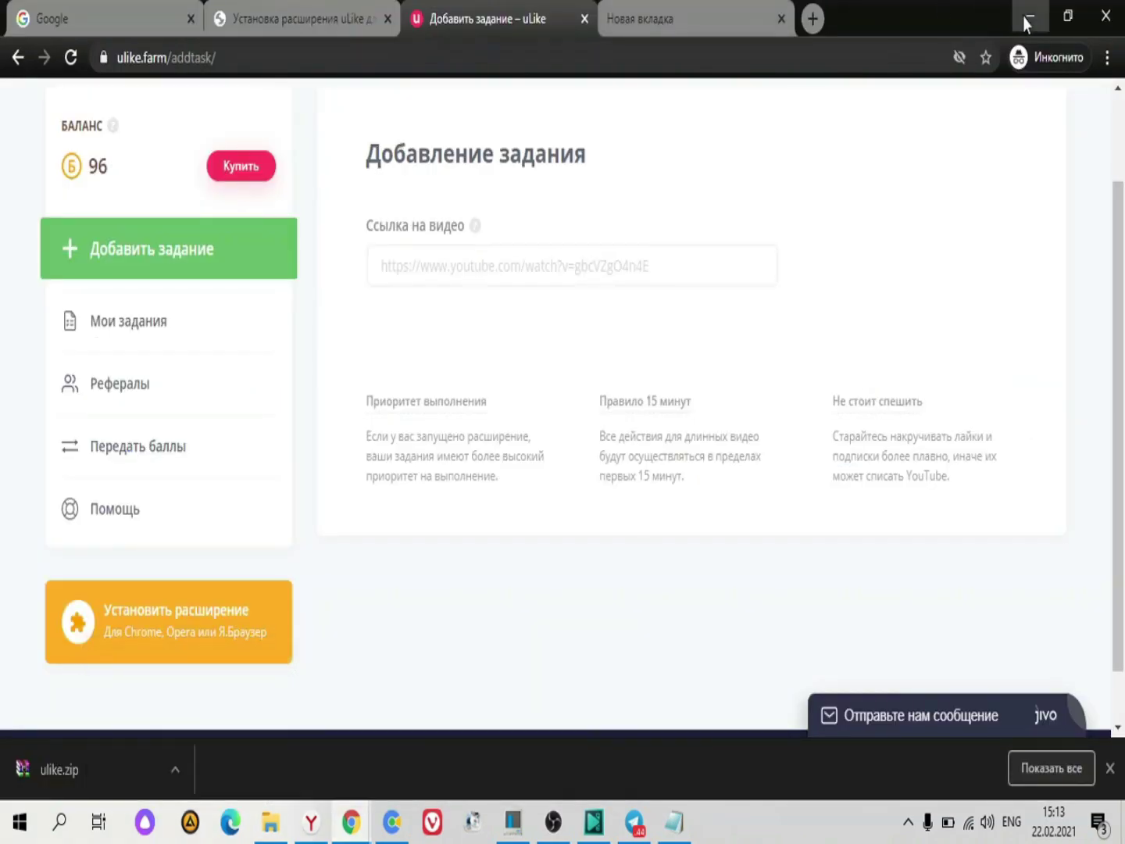
pyautogui.click(1023, 17)
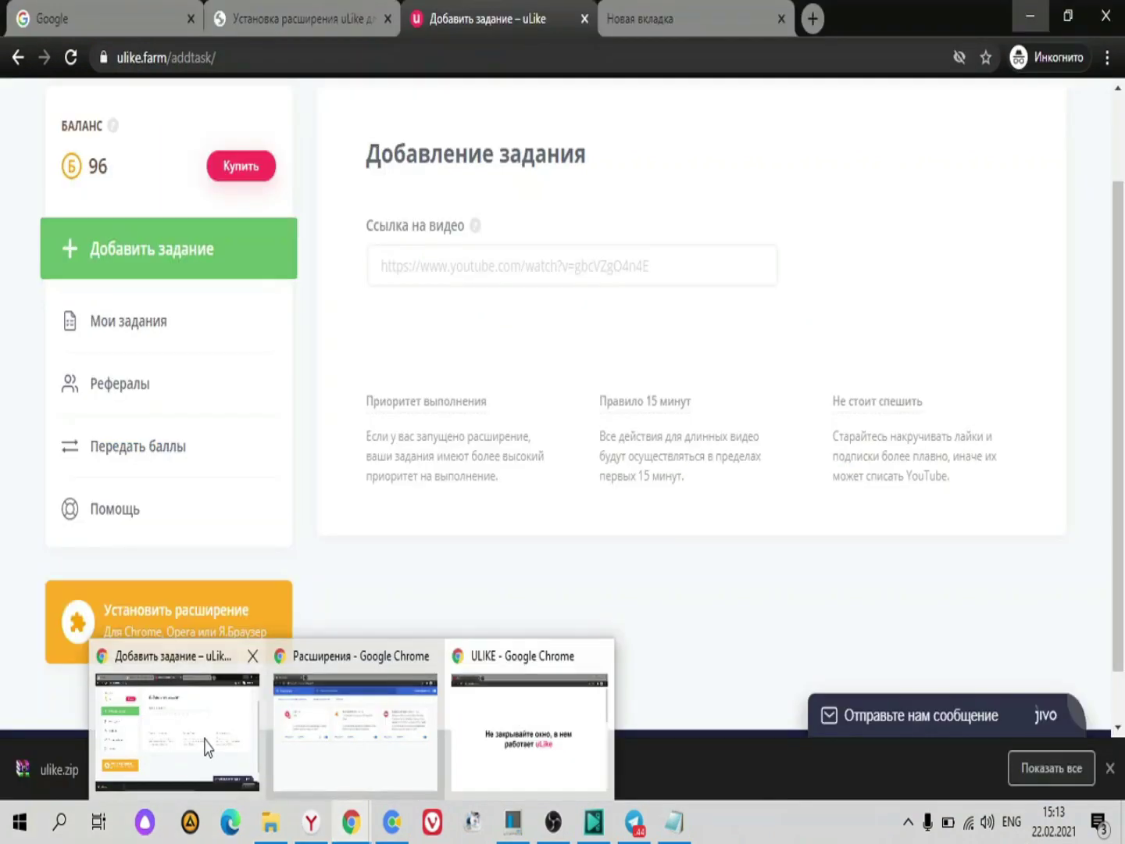
pyautogui.click(207, 743)
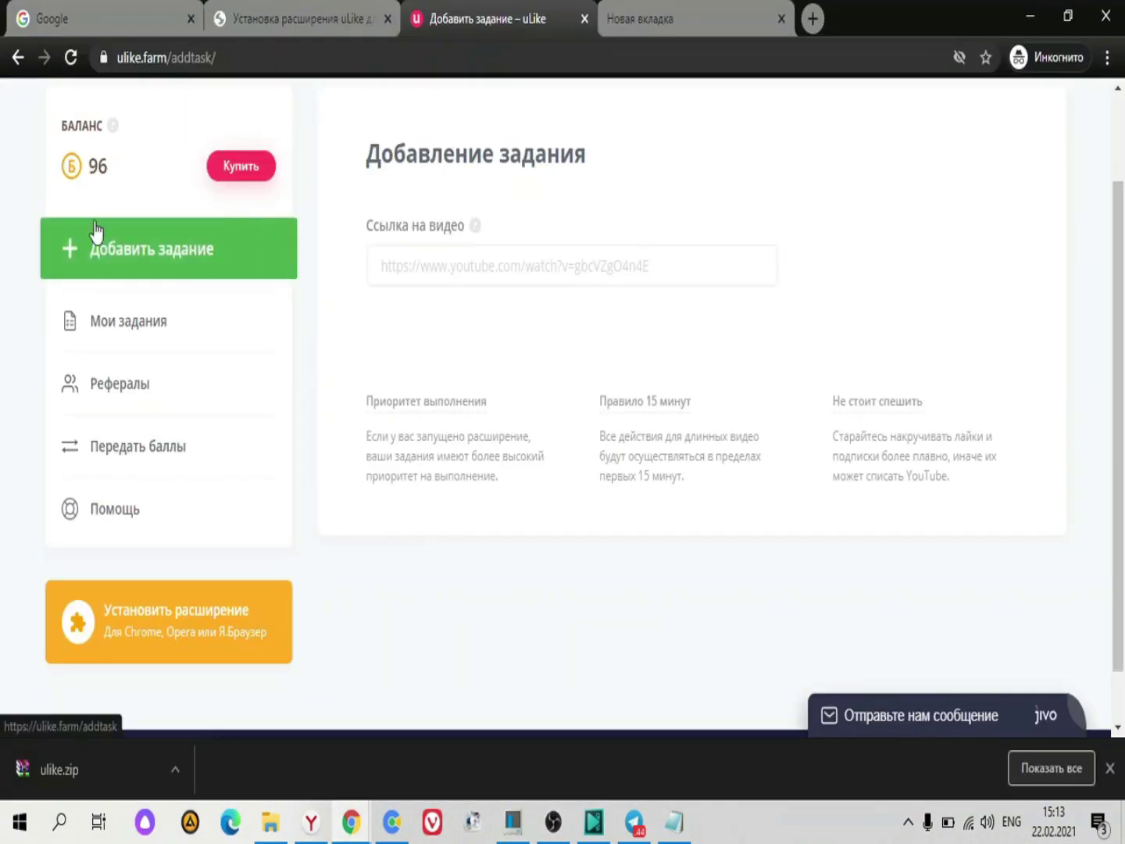
pyautogui.click(70, 57)
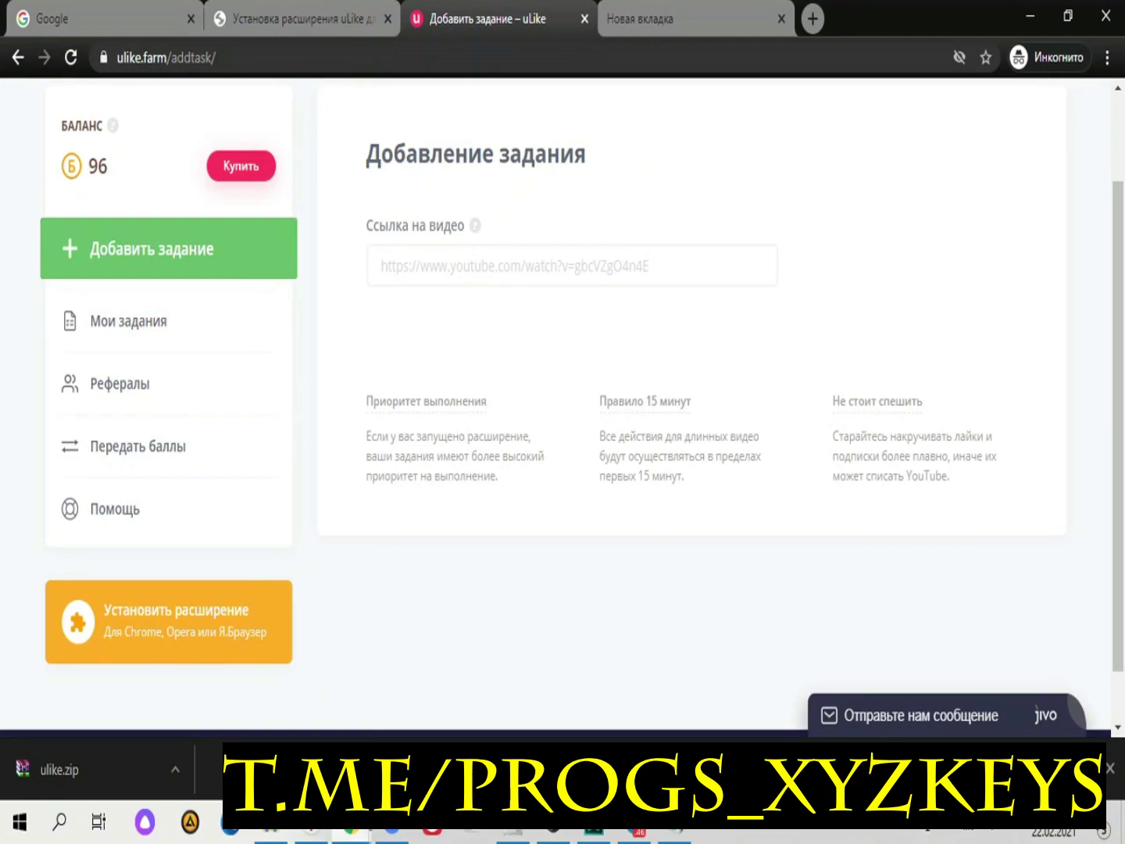
# Remove the uLike extension on Chrome's extensions page and close that window
pyautogui.moveTo(352, 822)
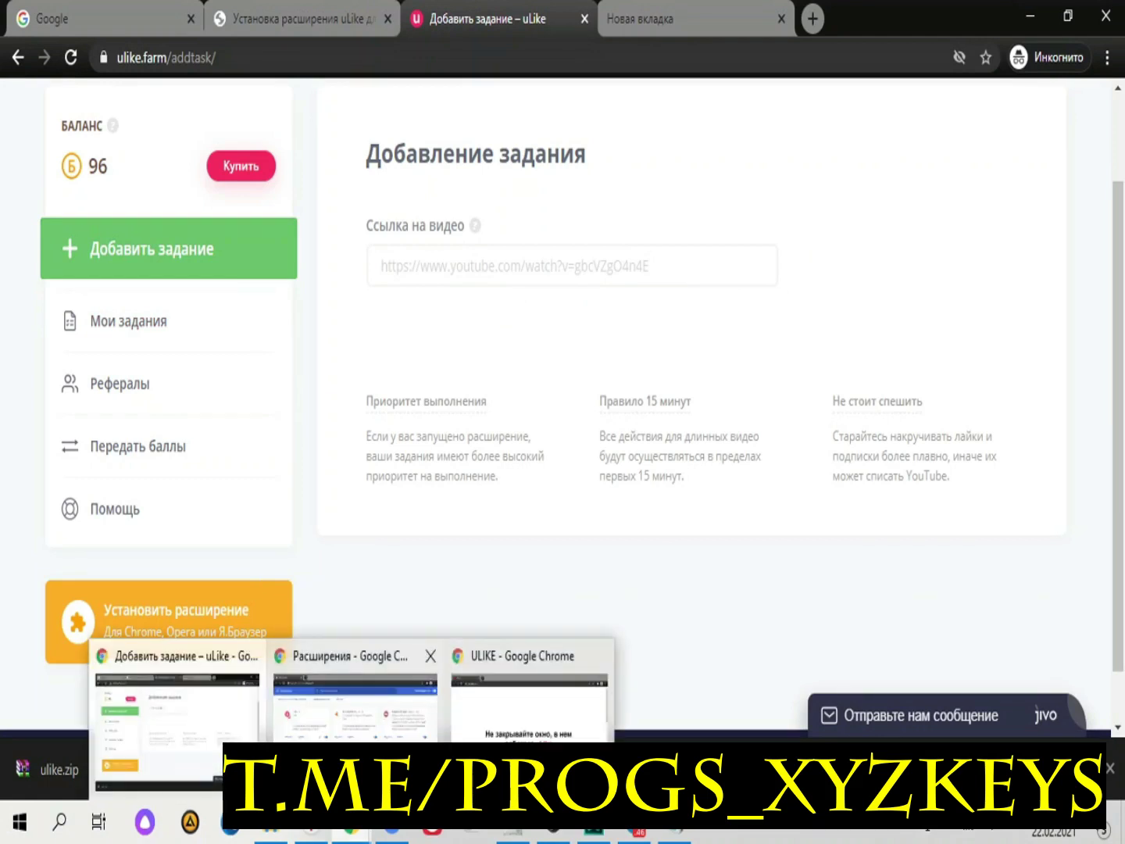
pyautogui.moveTo(315, 739)
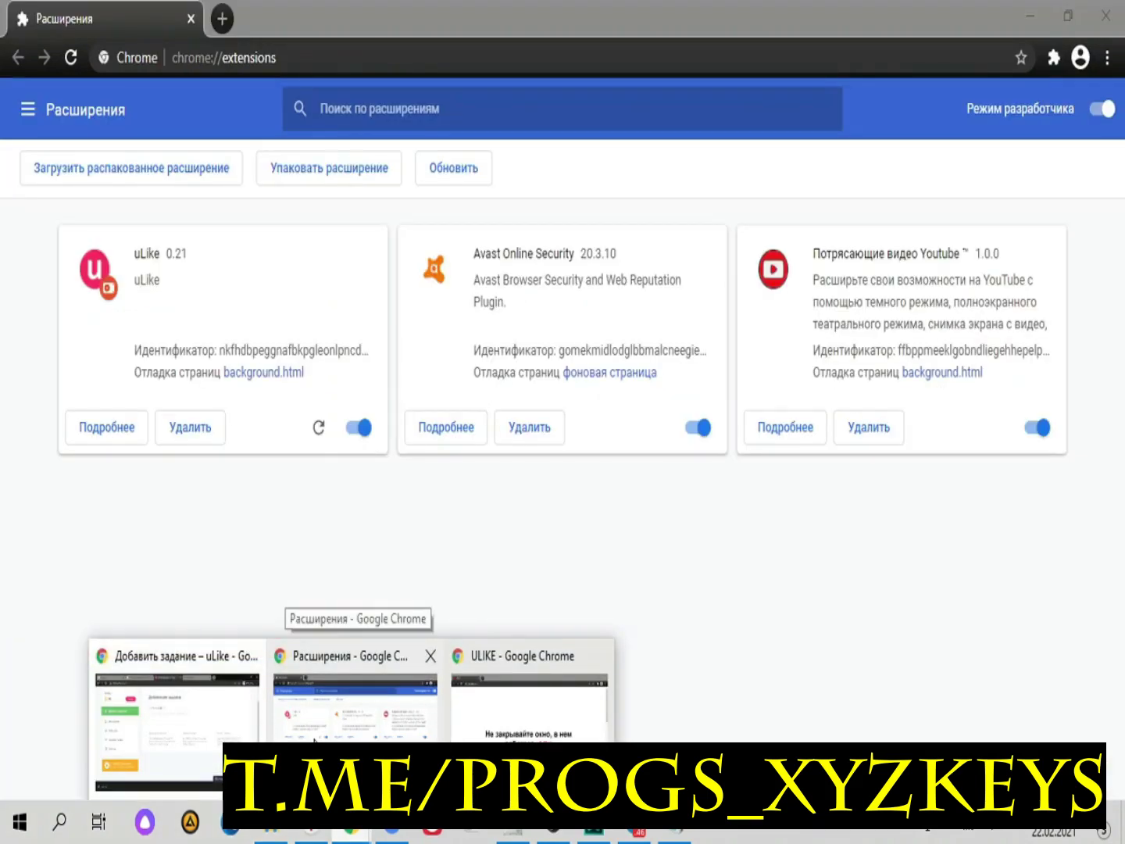
pyautogui.click(315, 738)
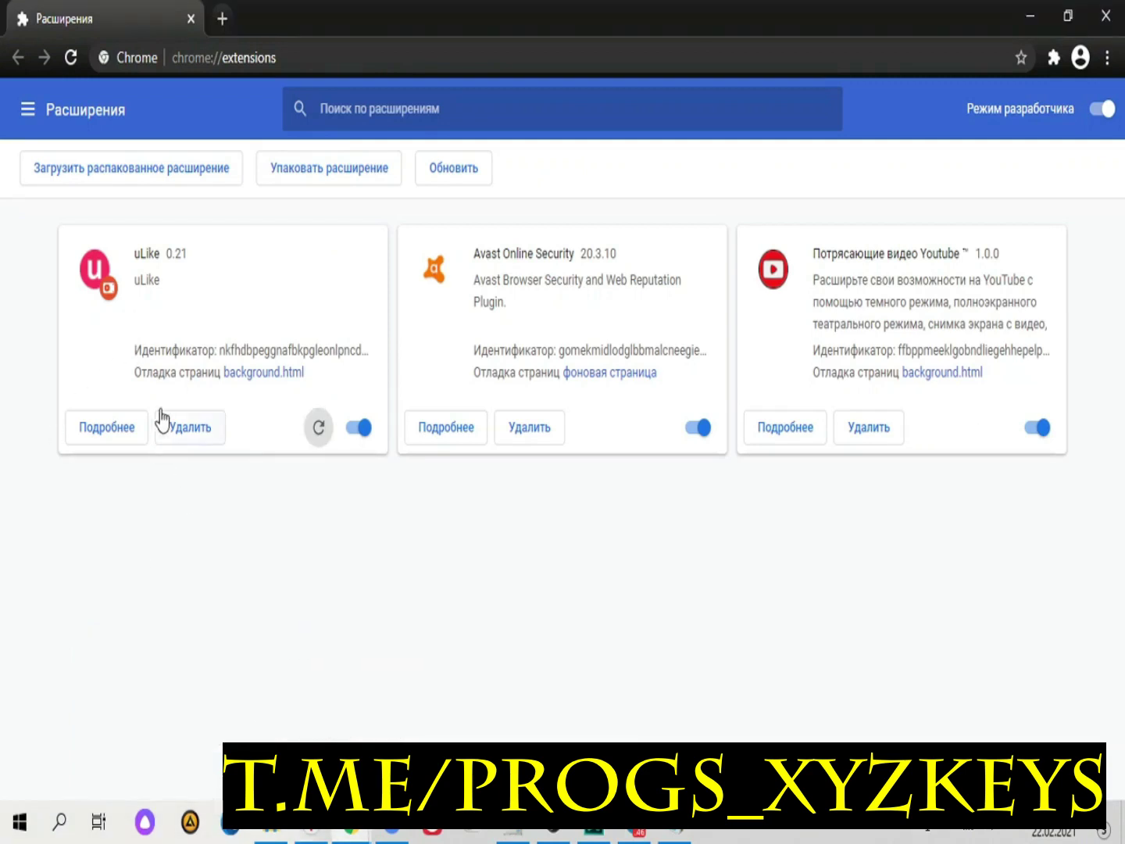
pyautogui.click(196, 433)
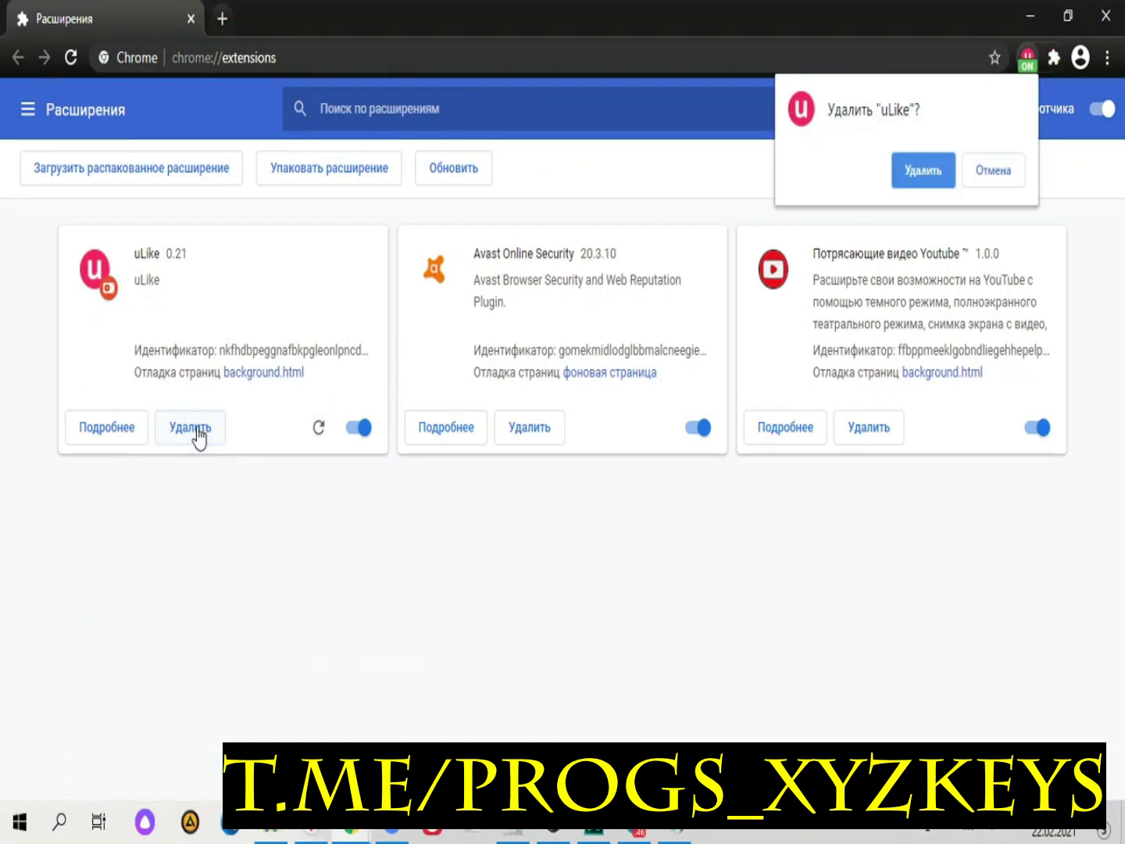
pyautogui.click(923, 172)
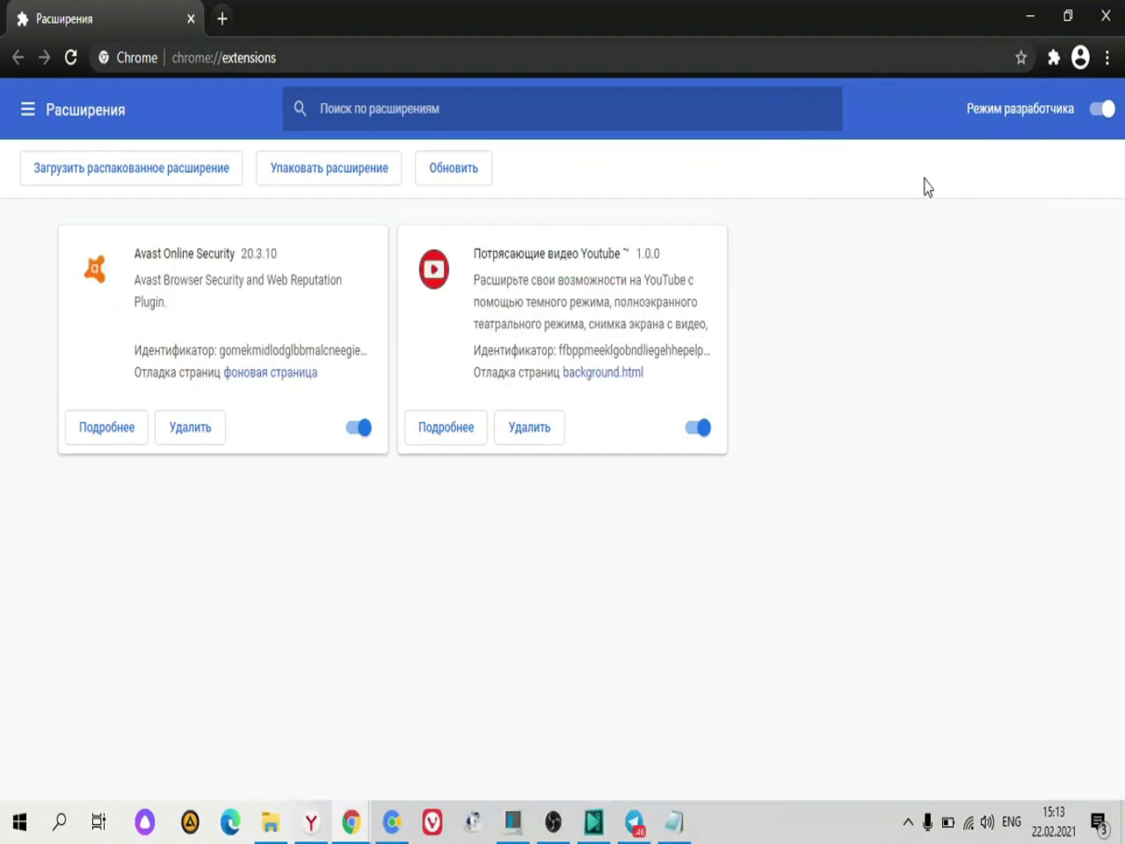
pyautogui.click(1108, 18)
# Return to the Chrome incognito window and close its uLike add-task tab
pyautogui.moveTo(352, 826)
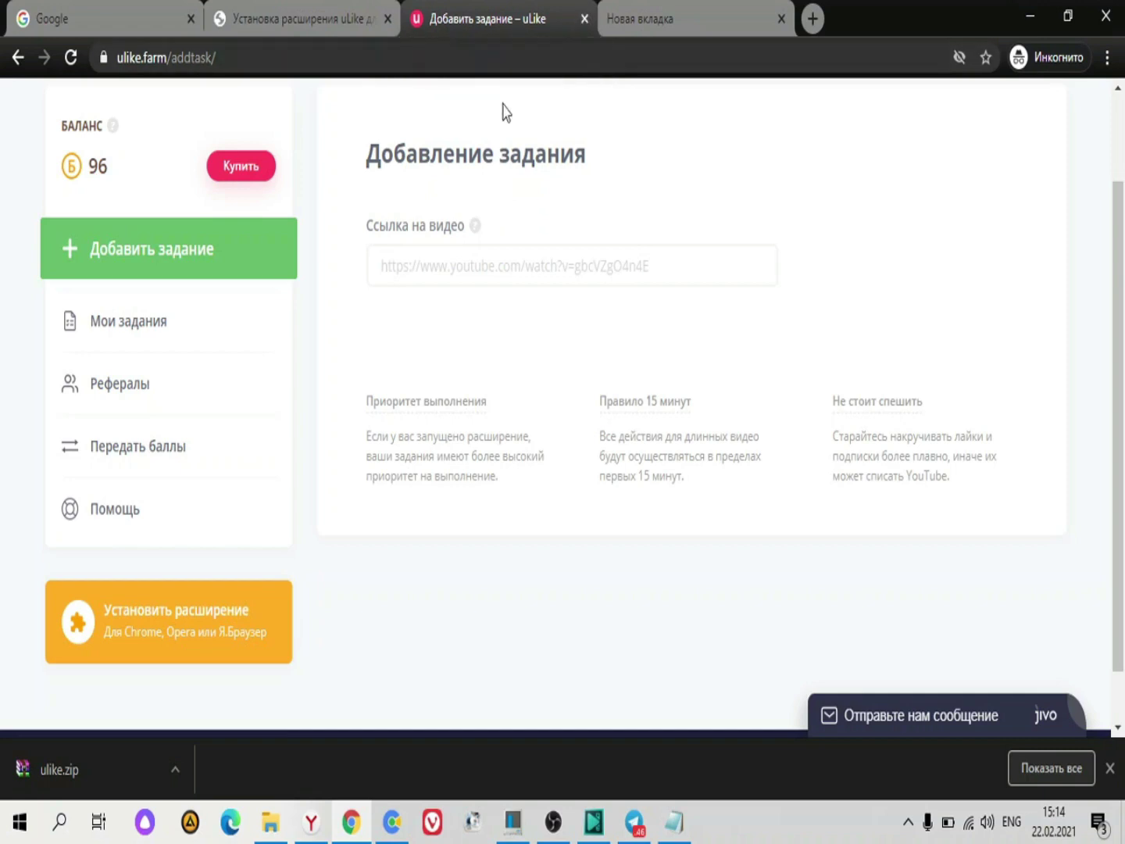
pyautogui.click(549, 56)
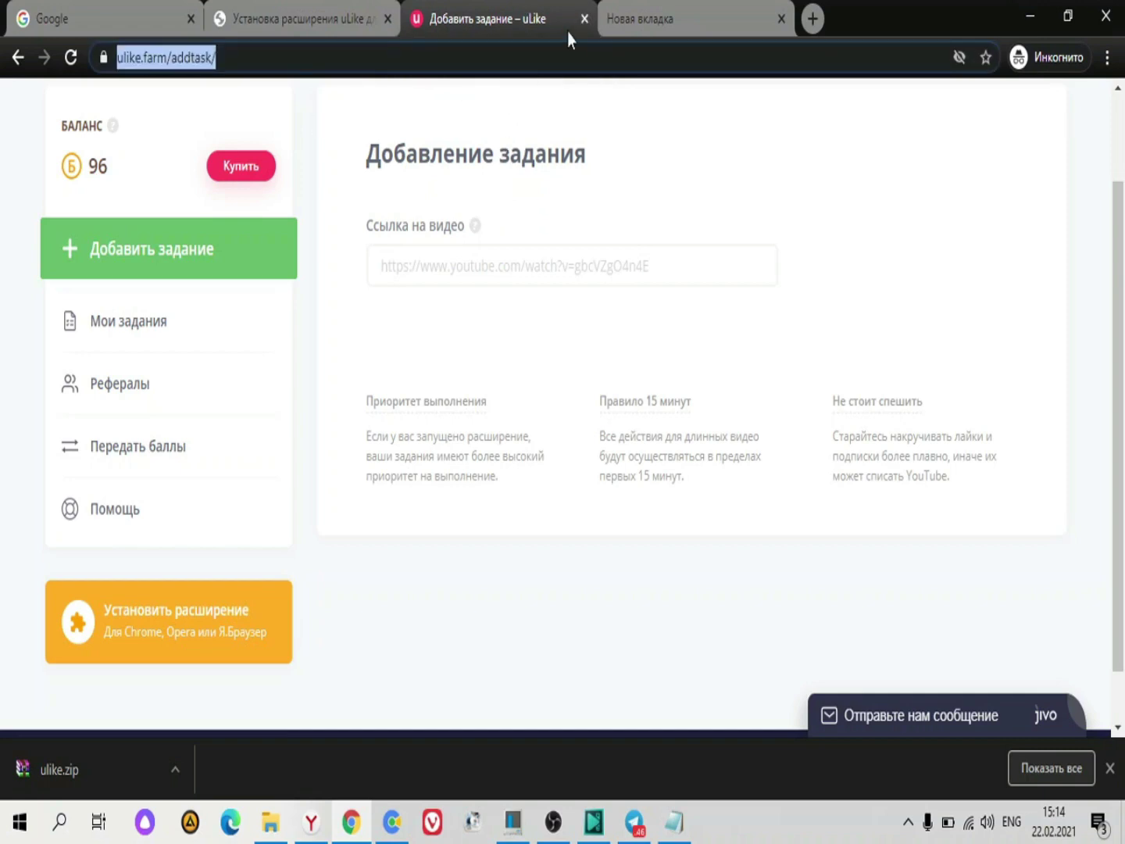
pyautogui.click(584, 19)
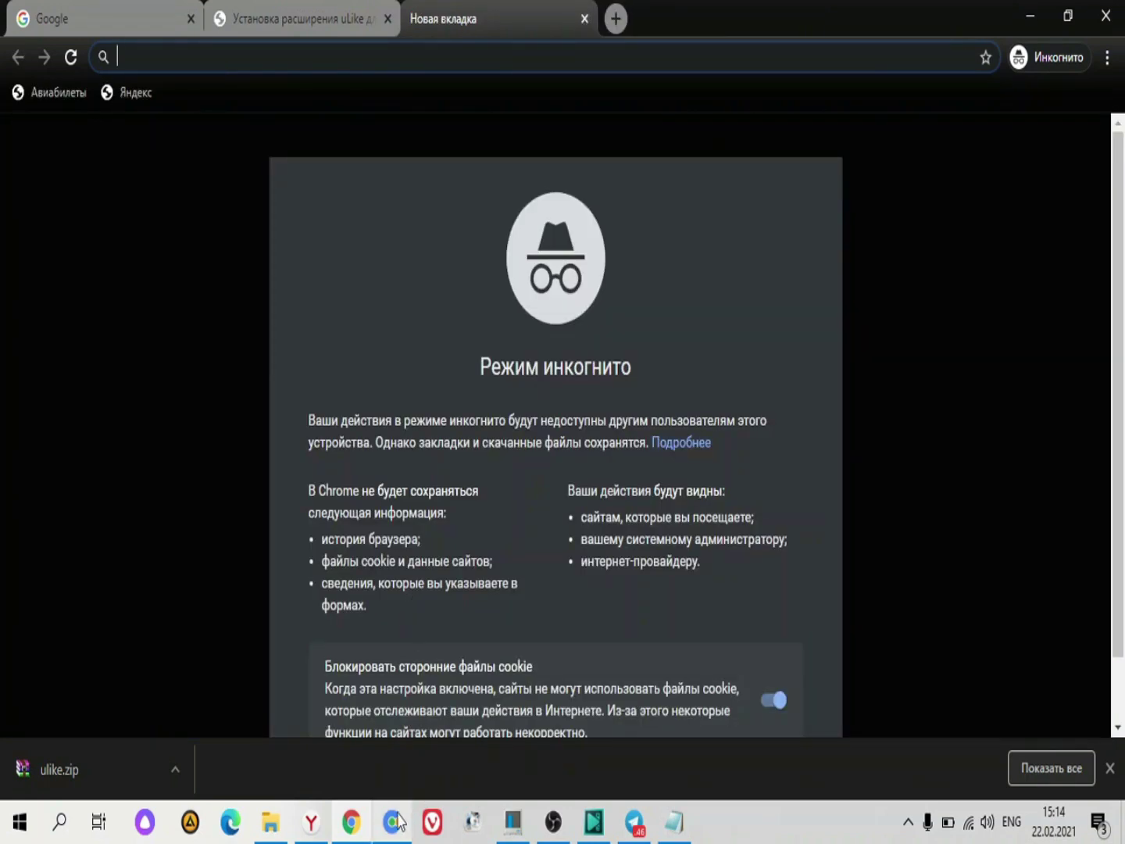
# Switch to Yandex Browser and open its Расширения page from the recent history
pyautogui.click(316, 821)
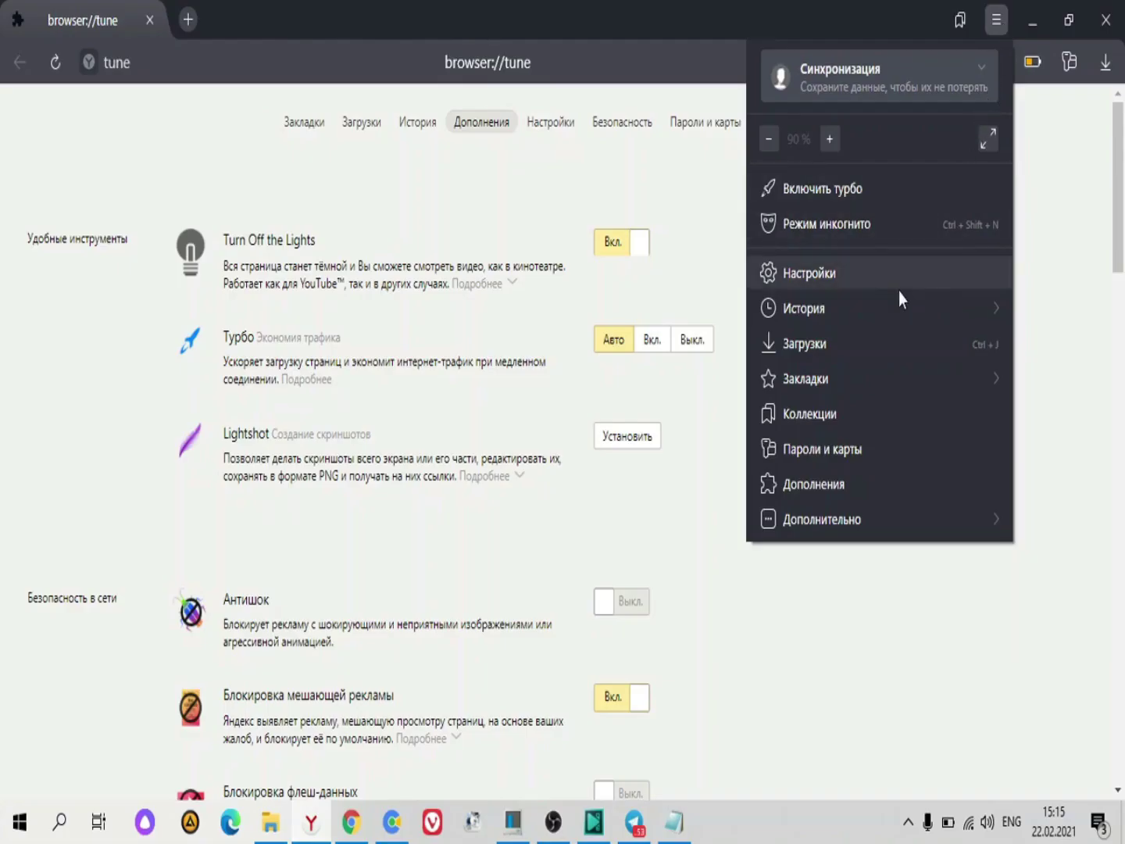
pyautogui.moveTo(876, 324)
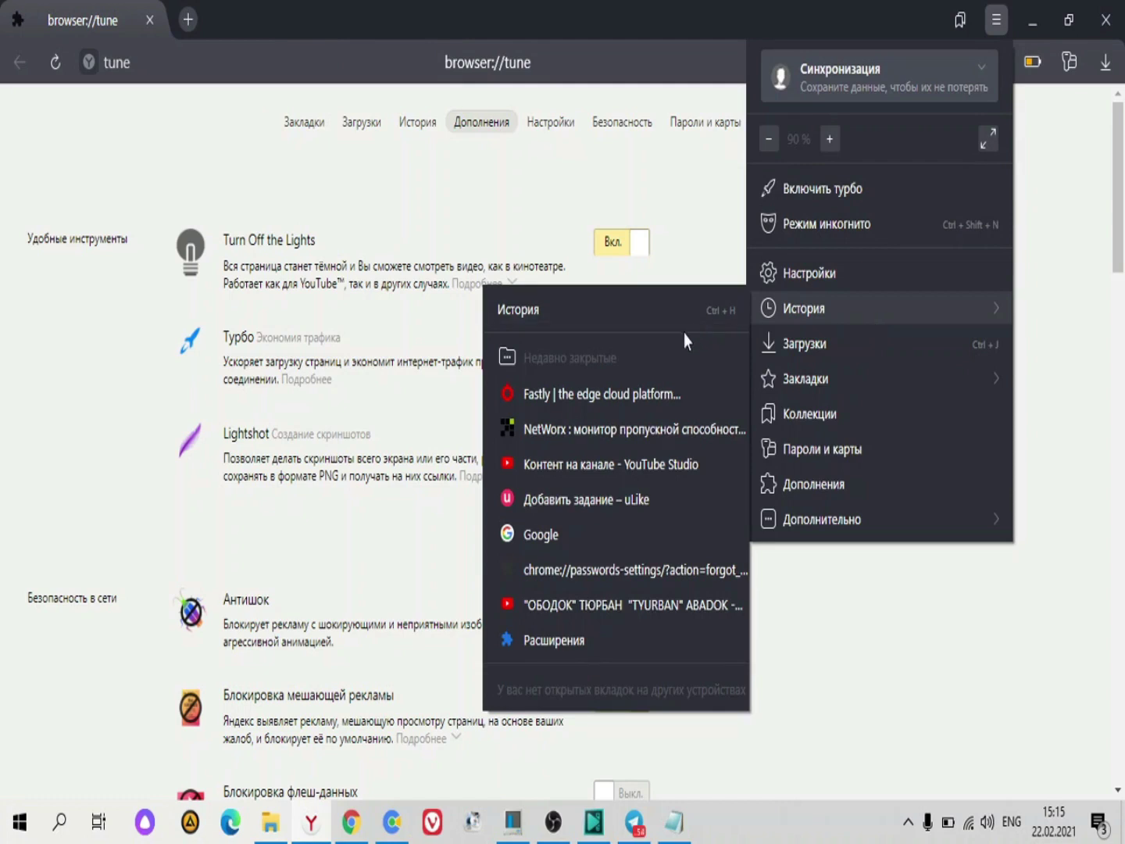
pyautogui.click(548, 642)
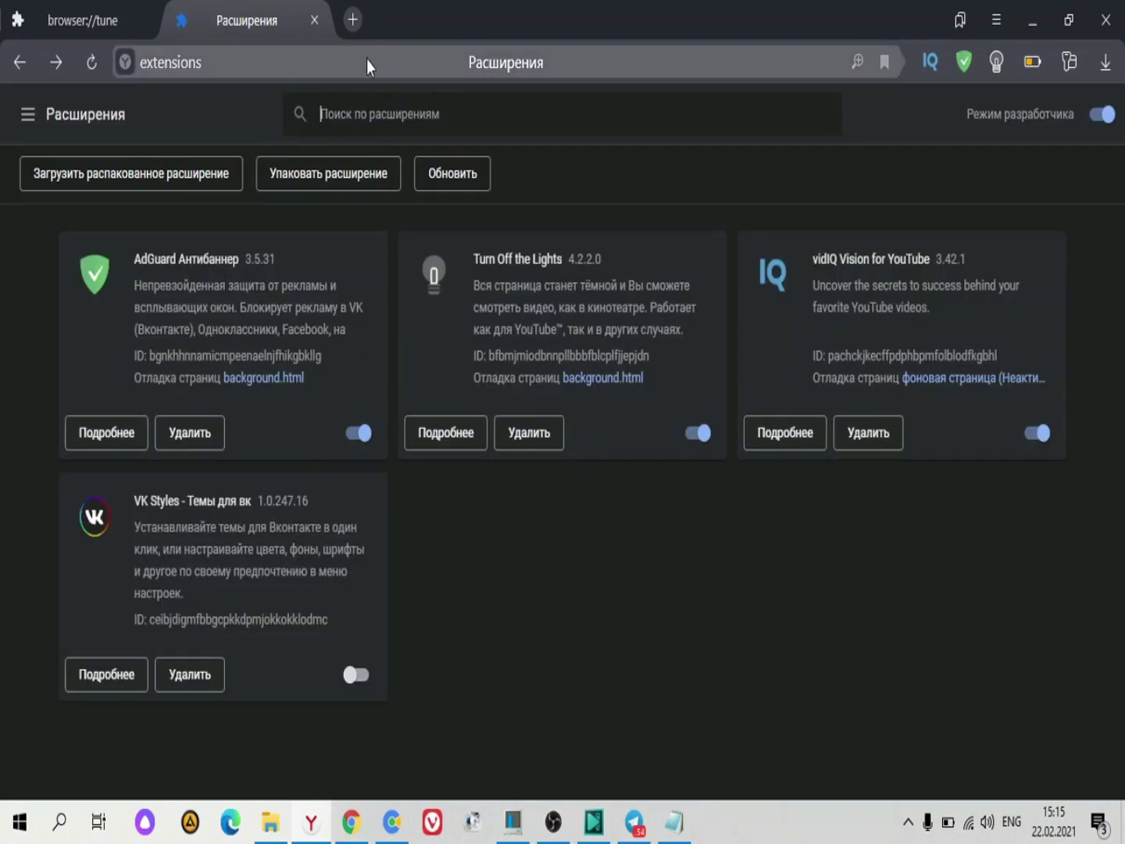
# Copy the full browser://extensions address of Yandex Browser's extensions page
pyautogui.click(460, 70)
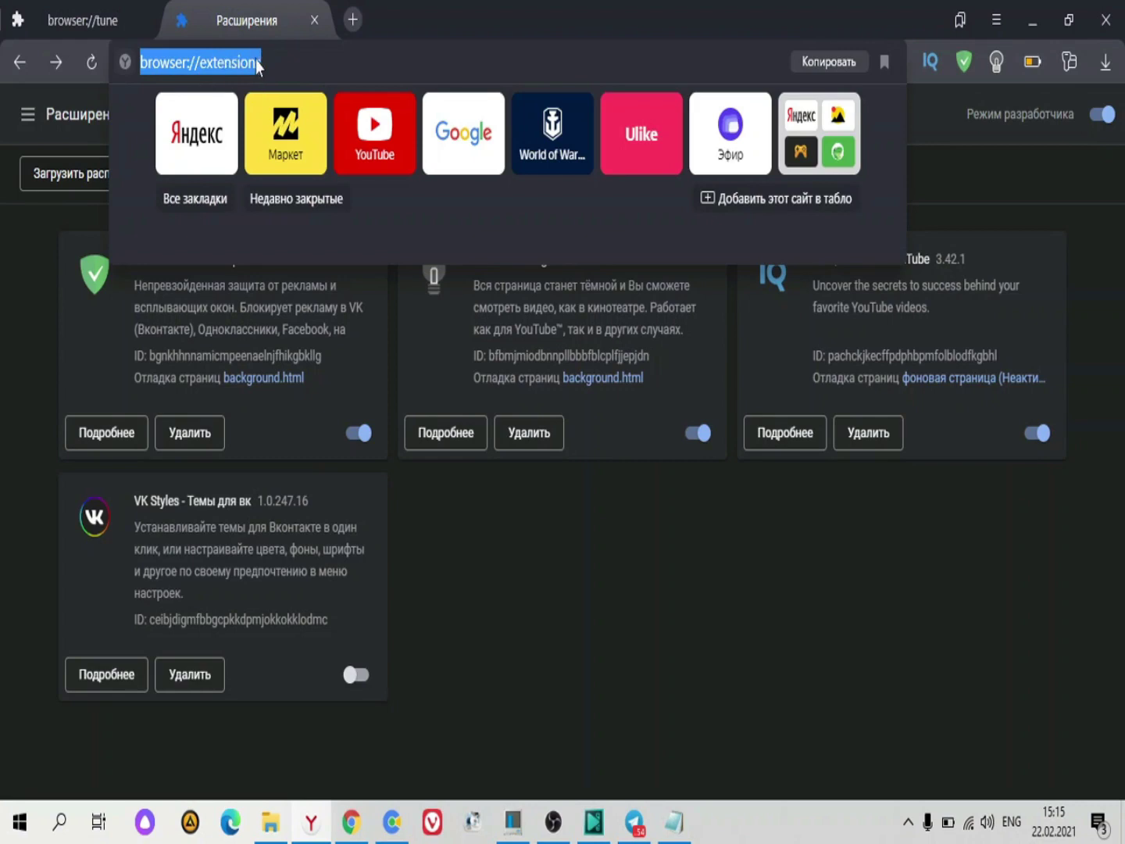
pyautogui.click(276, 60)
pyautogui.moveTo(277, 60); pyautogui.dragTo(129, 63)
pyautogui.rightClick(224, 73)
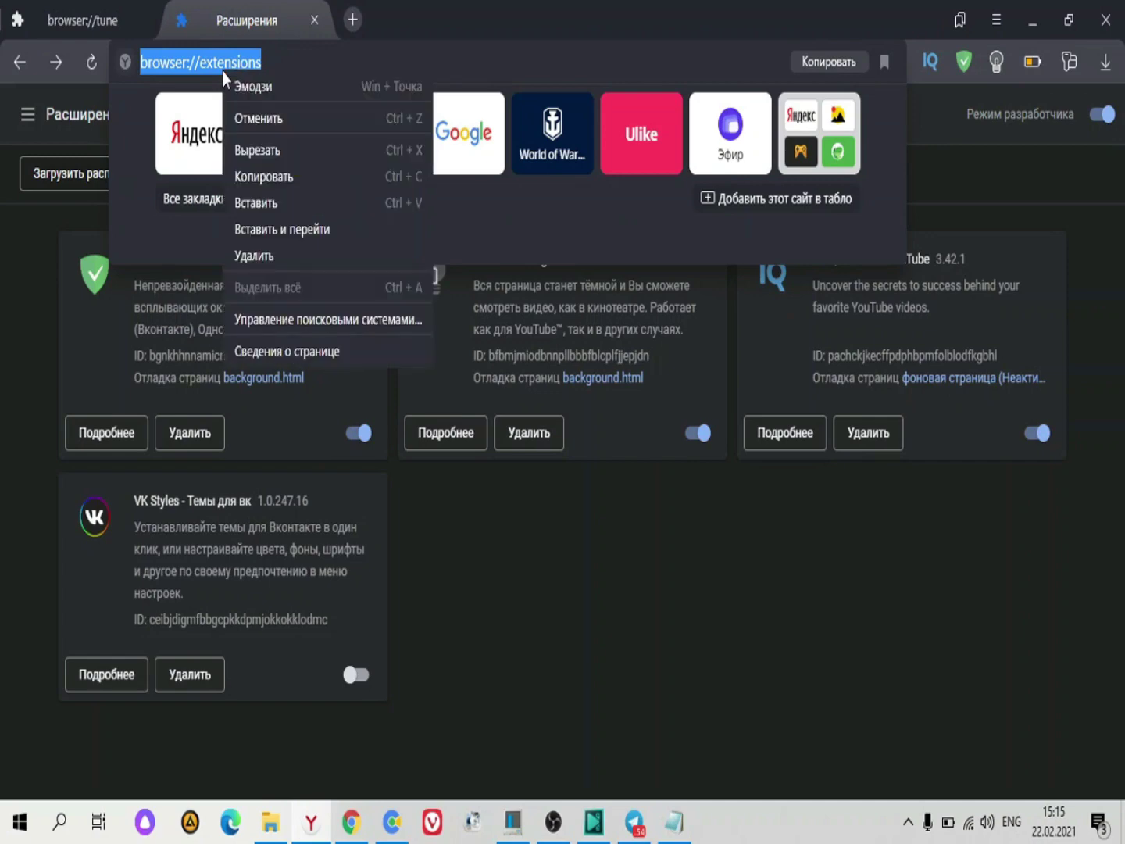
pyautogui.click(344, 184)
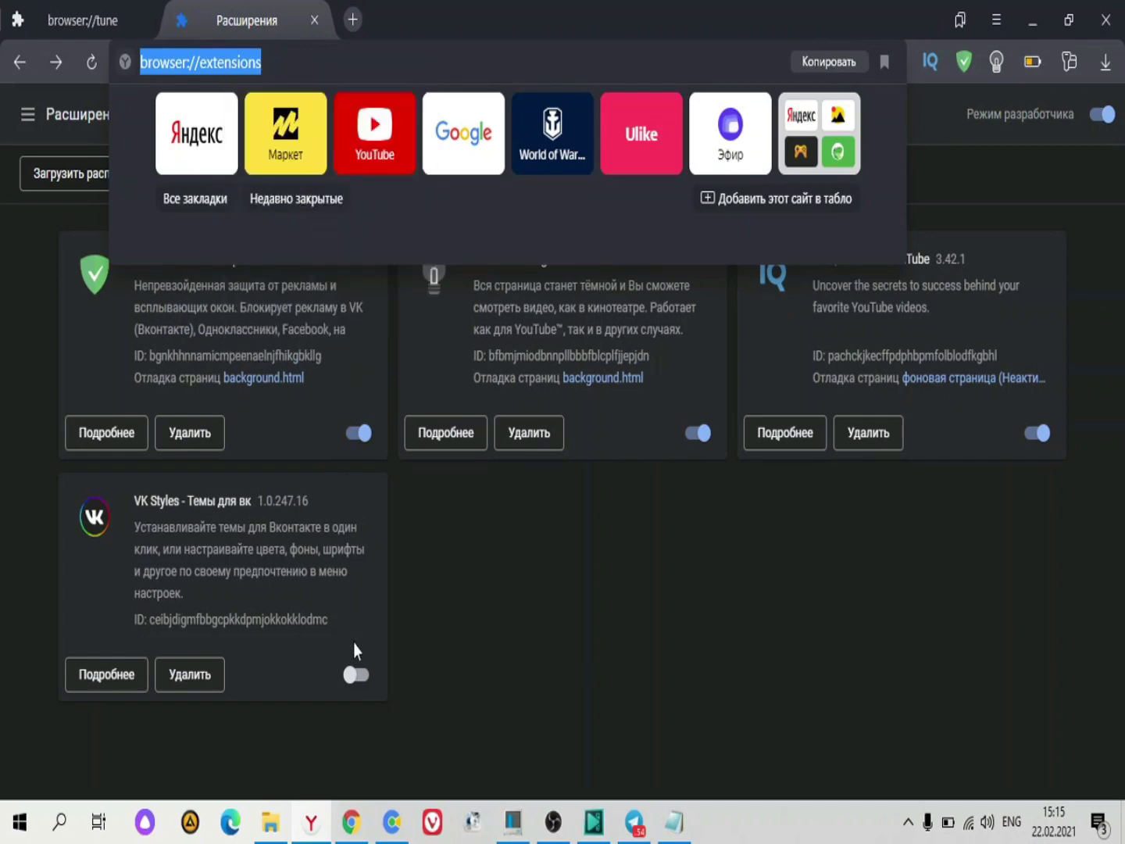
# Try the chrome://extensions copy link on Chrome's uLike installation page, and paste the copied browser://extensions/ address into the new incognito tab
pyautogui.click(352, 820)
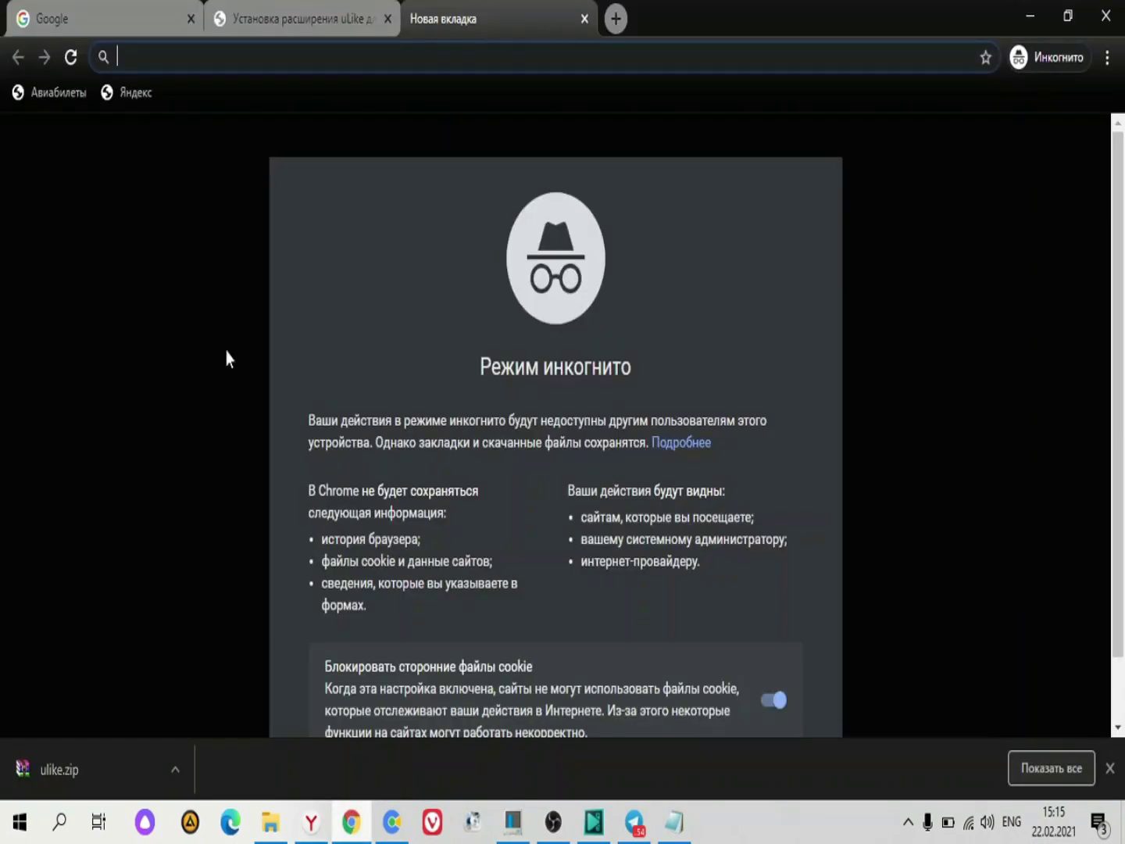
pyautogui.click(277, 3)
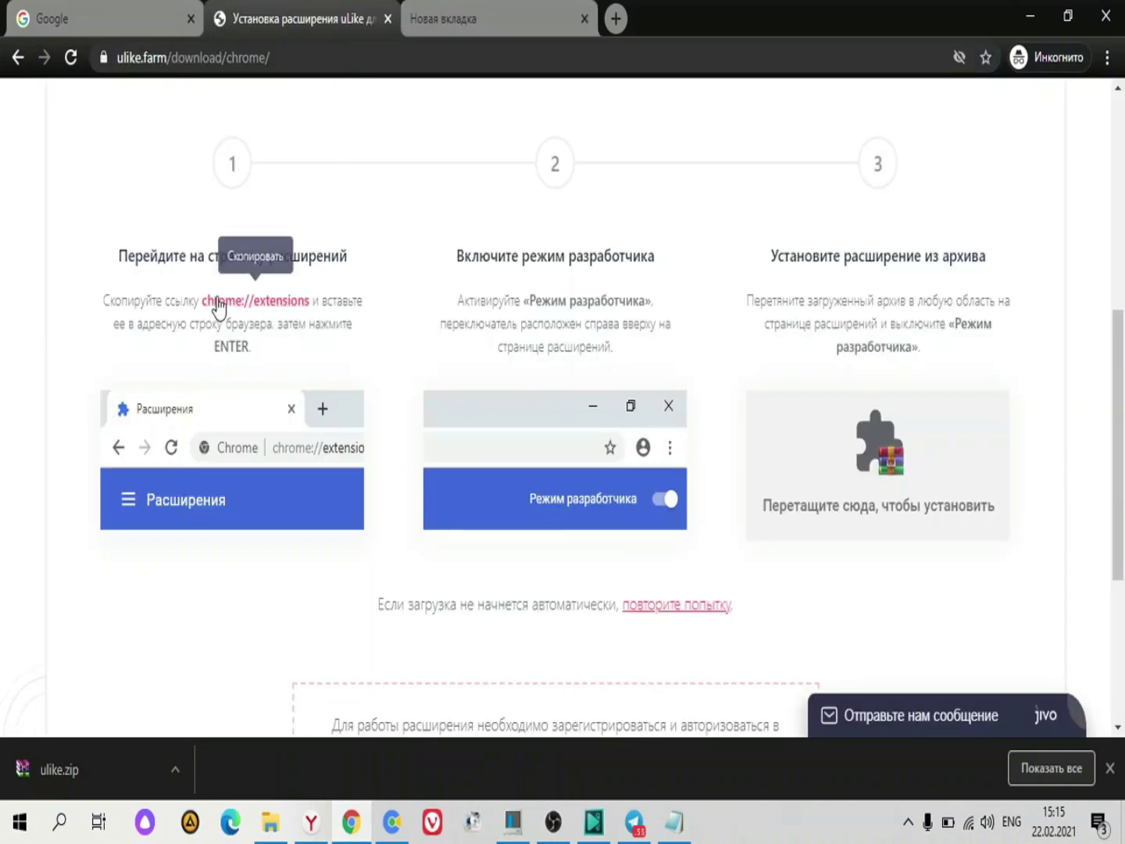
pyautogui.click(264, 297)
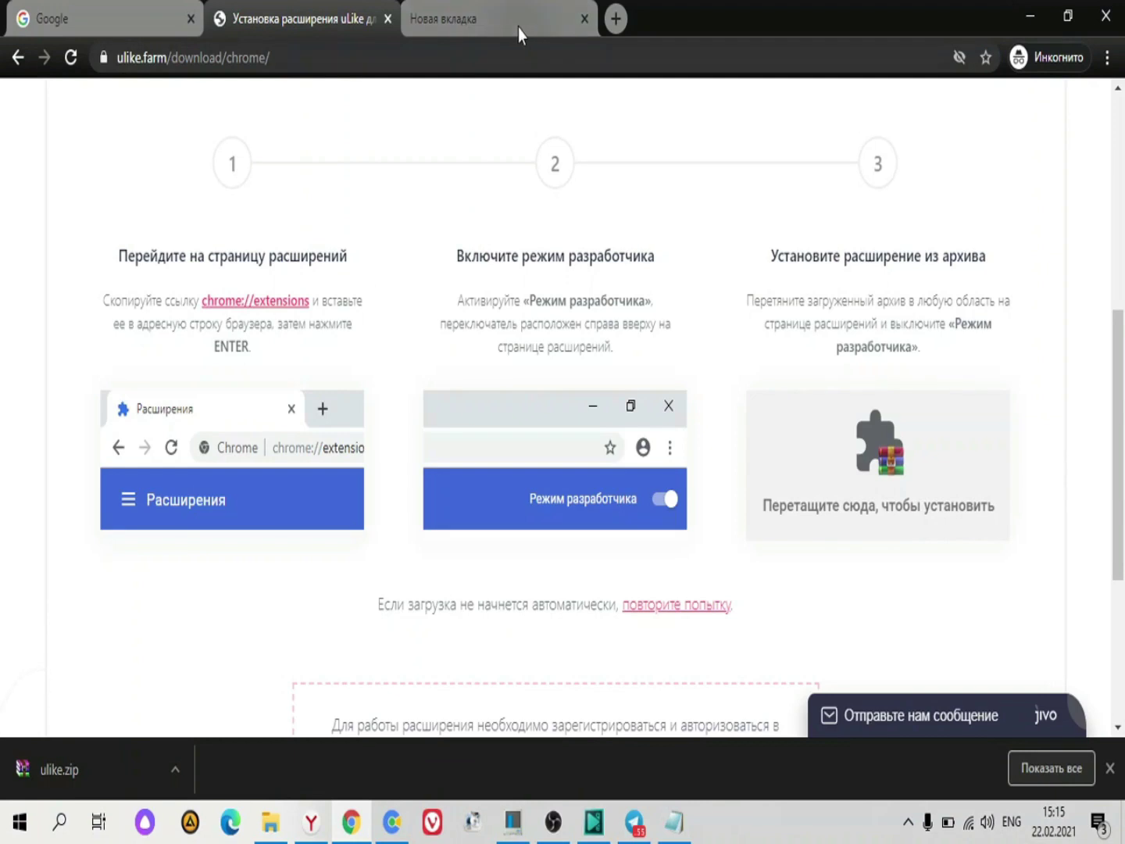
pyautogui.click(231, 311)
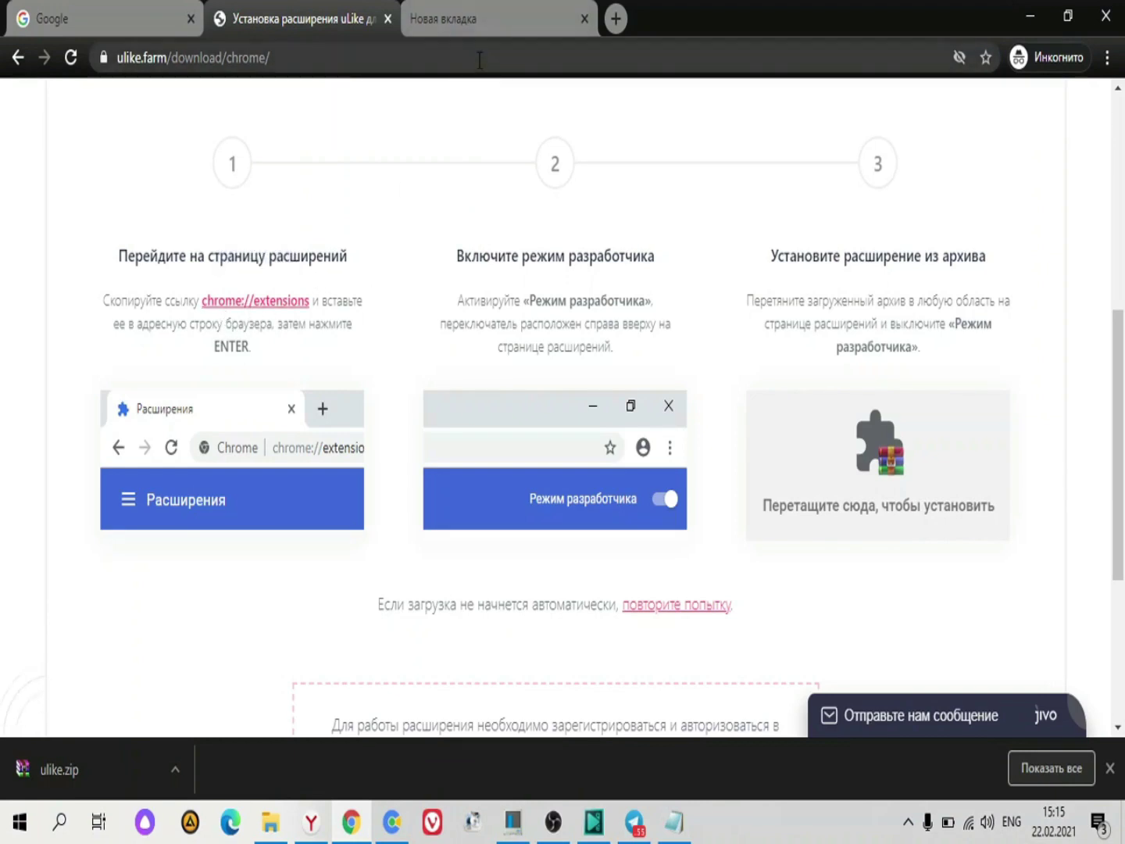
pyautogui.click(481, 36)
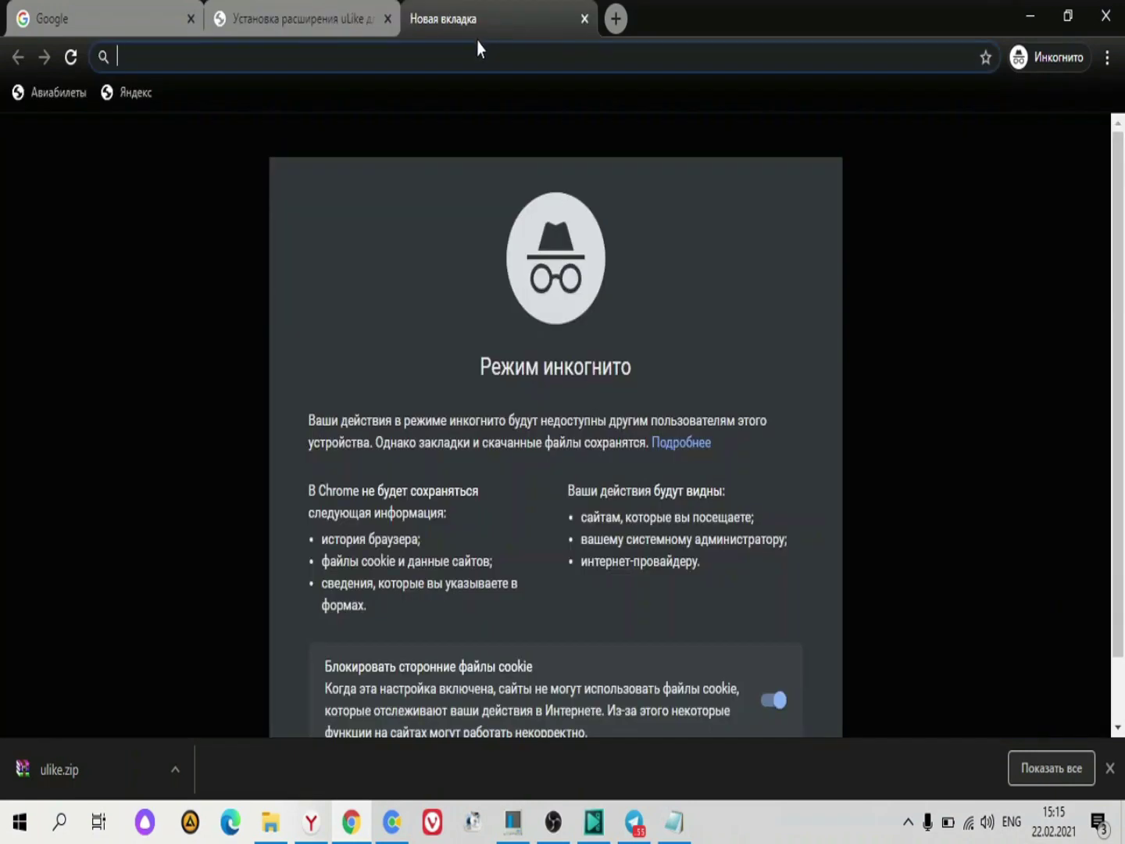
pyautogui.hotkey('ctrl', 'v')
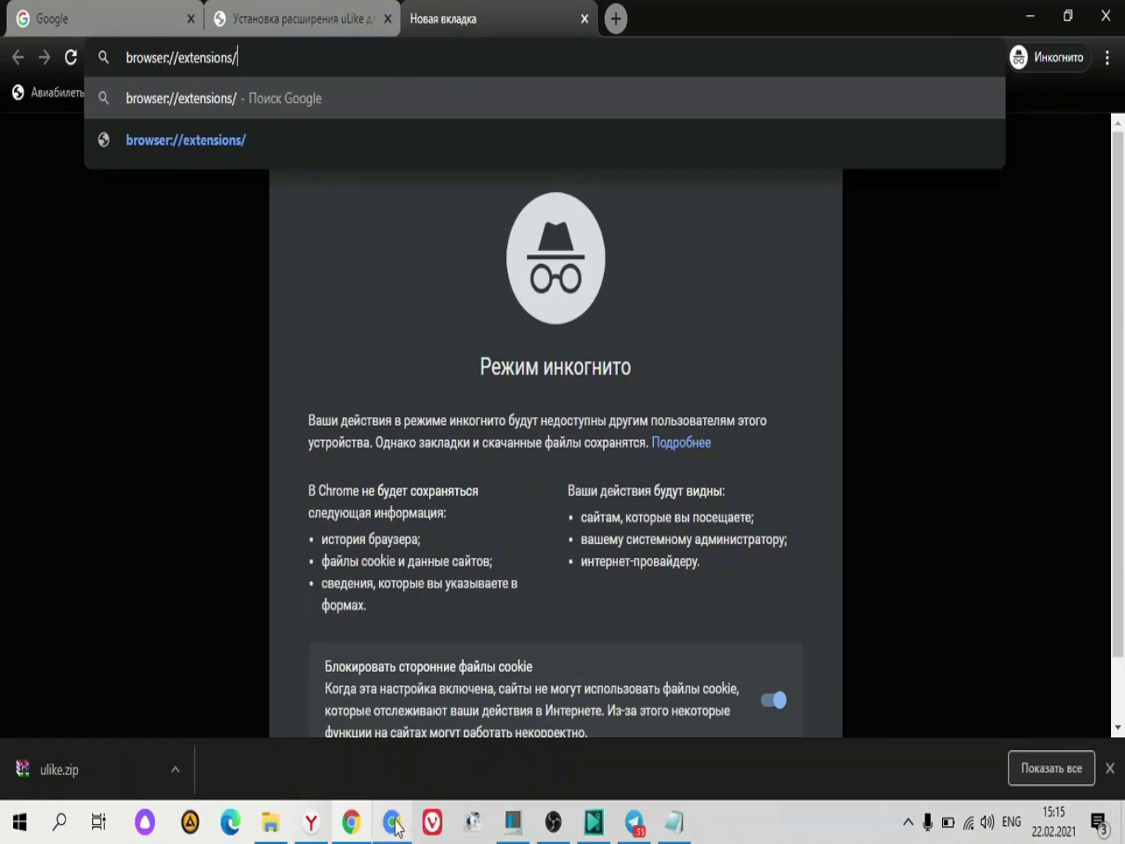
# Return to Yandex Browser and load browser://extensions/ in the extensions tab
pyautogui.moveTo(311, 820)
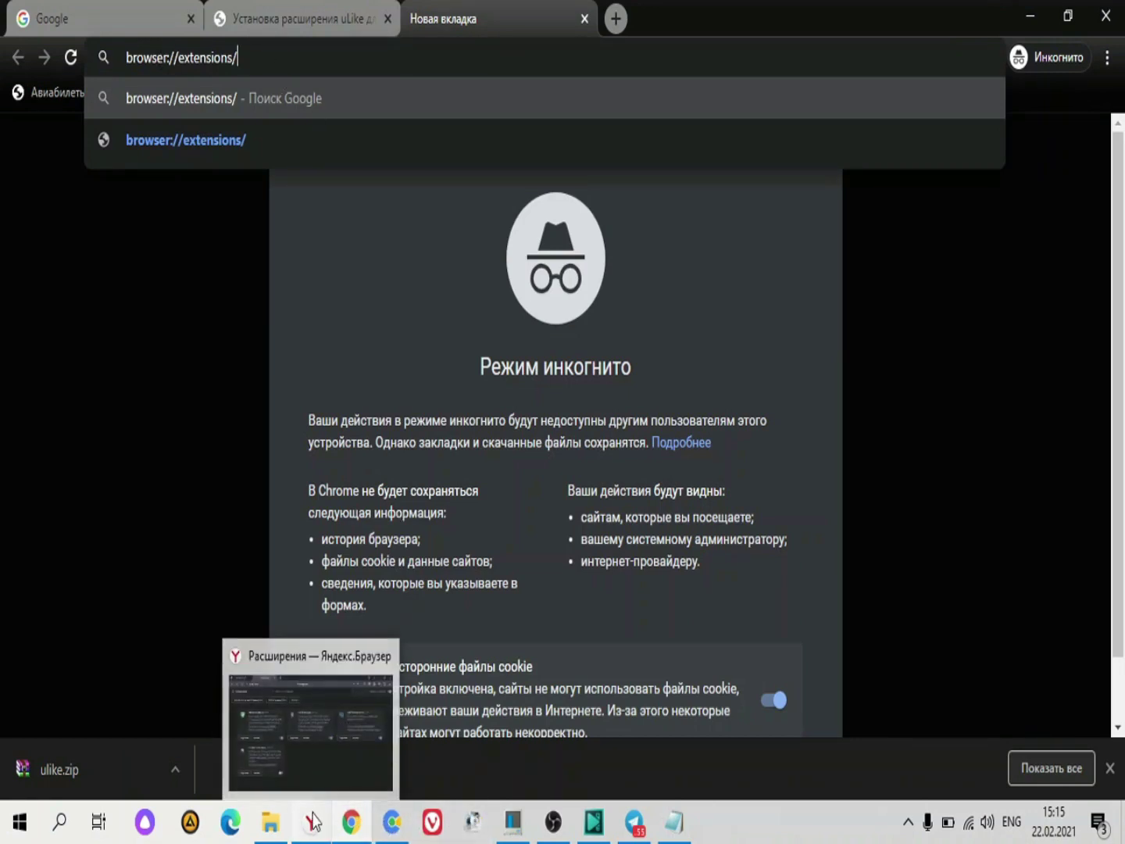
pyautogui.click(323, 733)
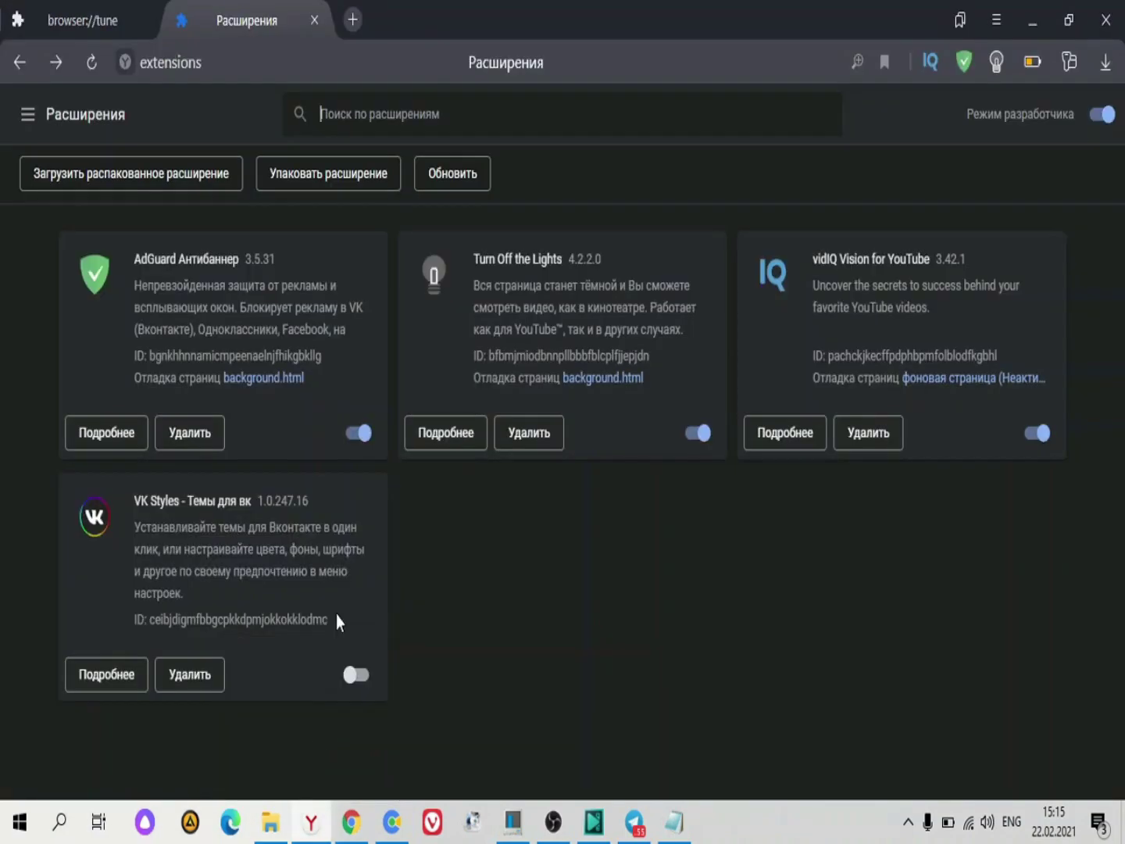
pyautogui.click(426, 70)
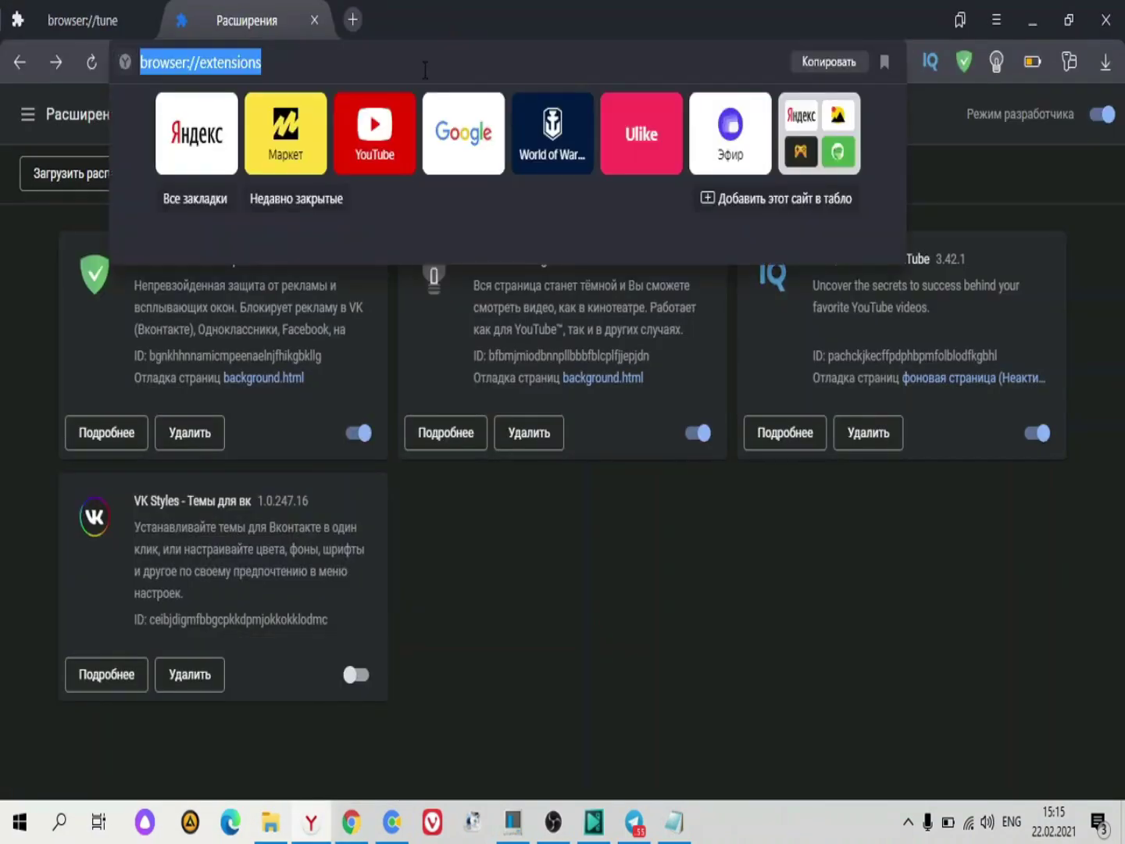
pyautogui.click(425, 70)
pyautogui.write('/')
pyautogui.press('Return')
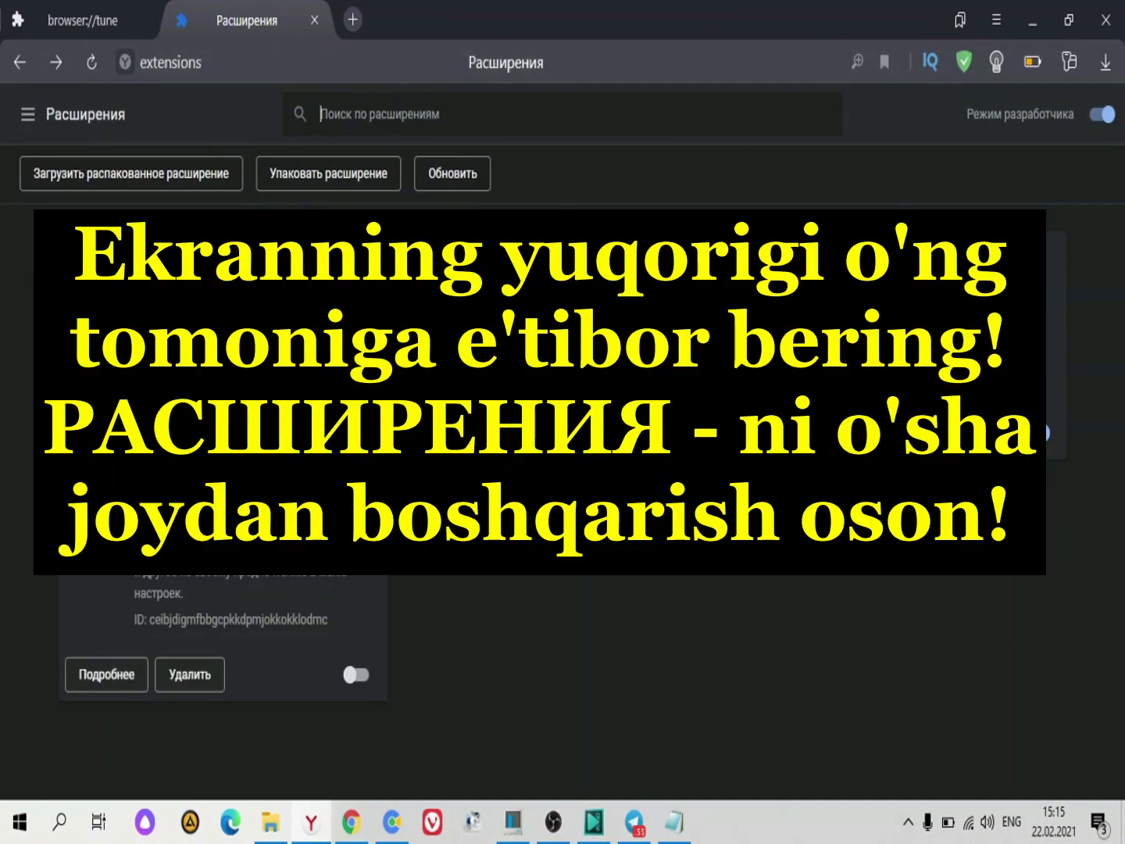
# Install the ulike archive from the Изображения folder on Yandex Browser's extensions page
pyautogui.moveTo(274, 834)
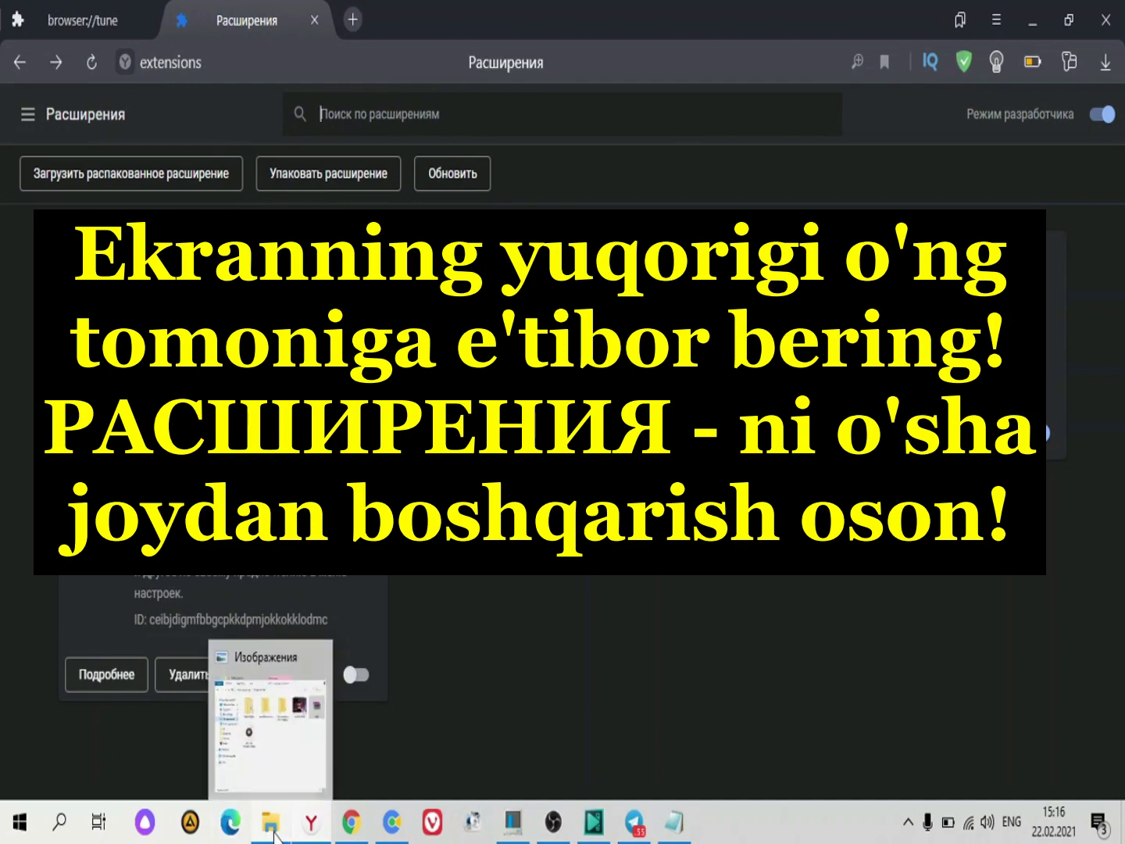
pyautogui.click(274, 739)
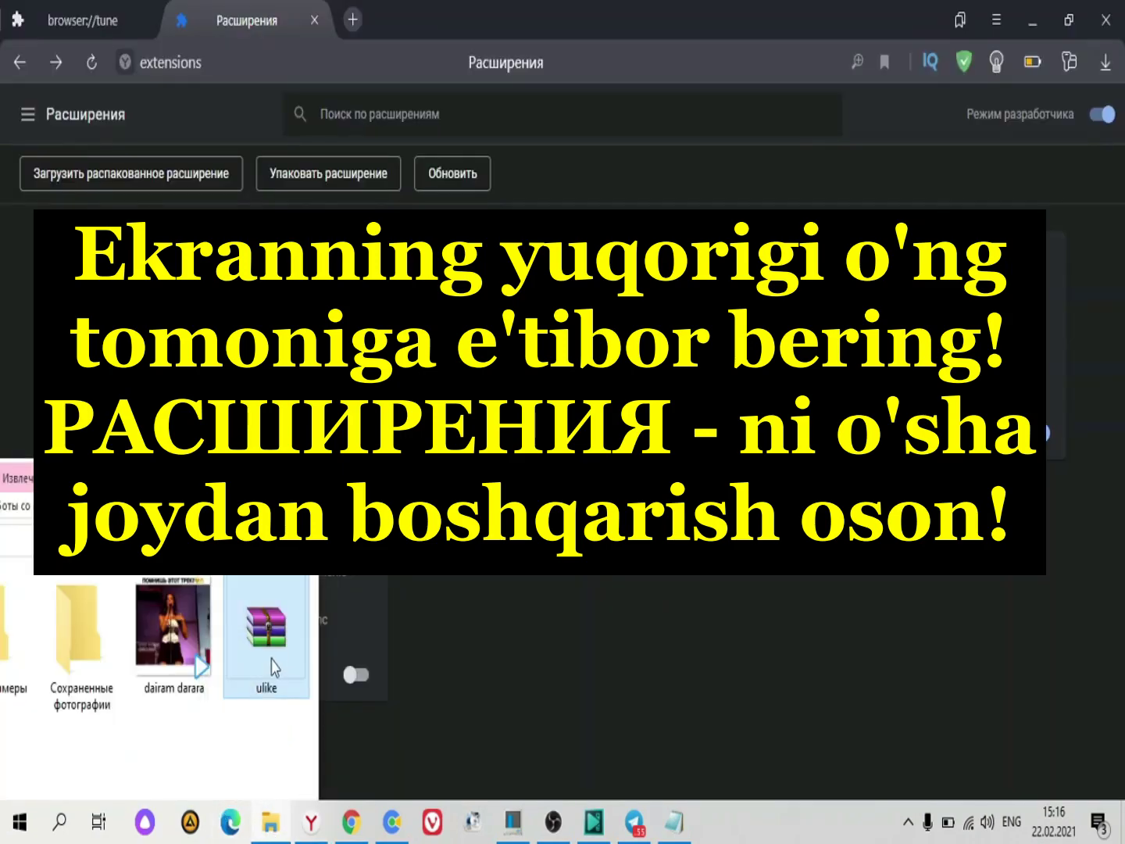
pyautogui.moveTo(257, 660); pyautogui.dragTo(522, 615)
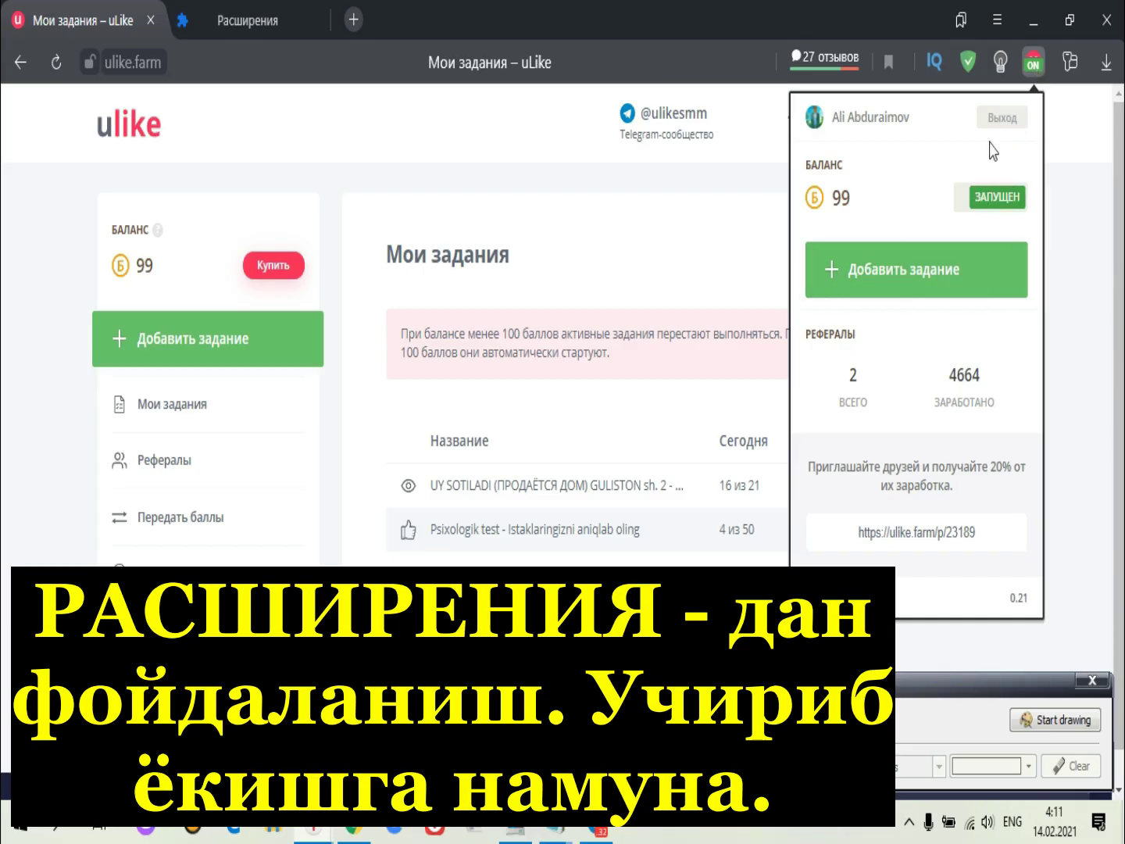
# Switch the running uLike extension to ПАУЗА in its popup and highlight the points balance
pyautogui.click(982, 198)
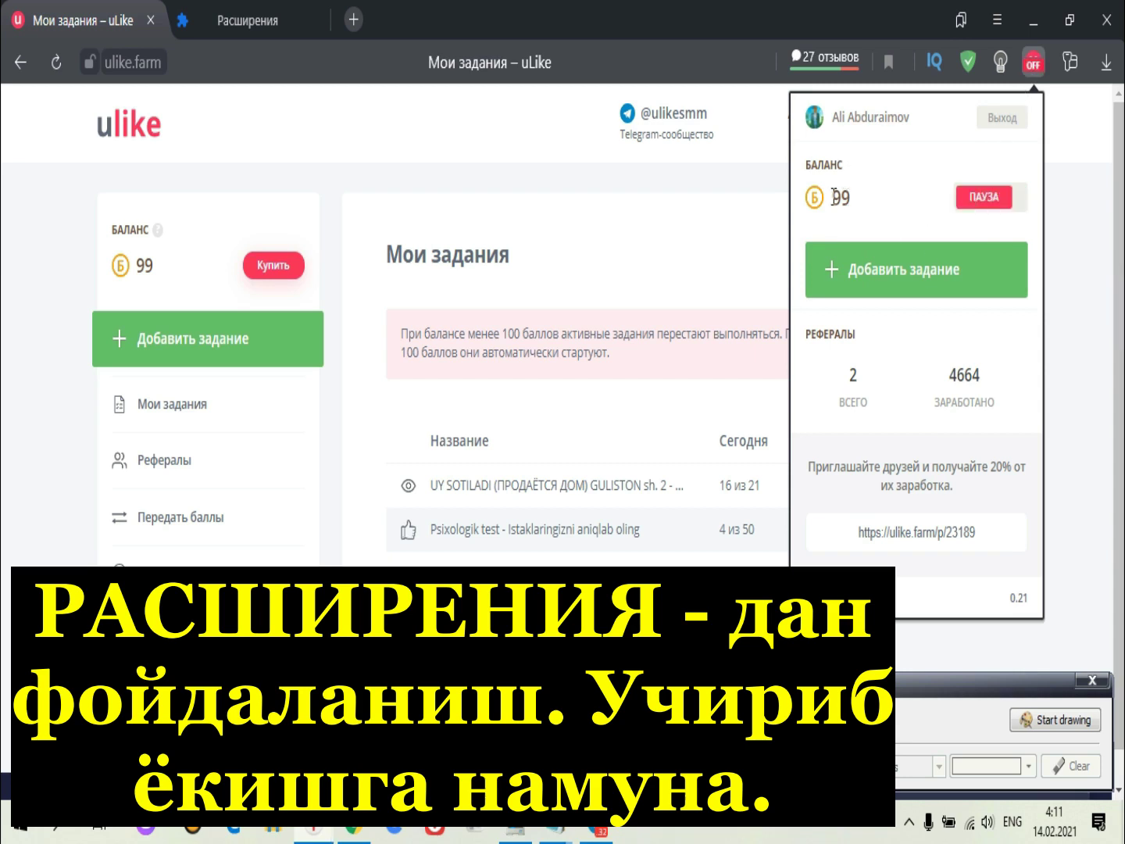
pyautogui.moveTo(834, 197); pyautogui.dragTo(859, 204)
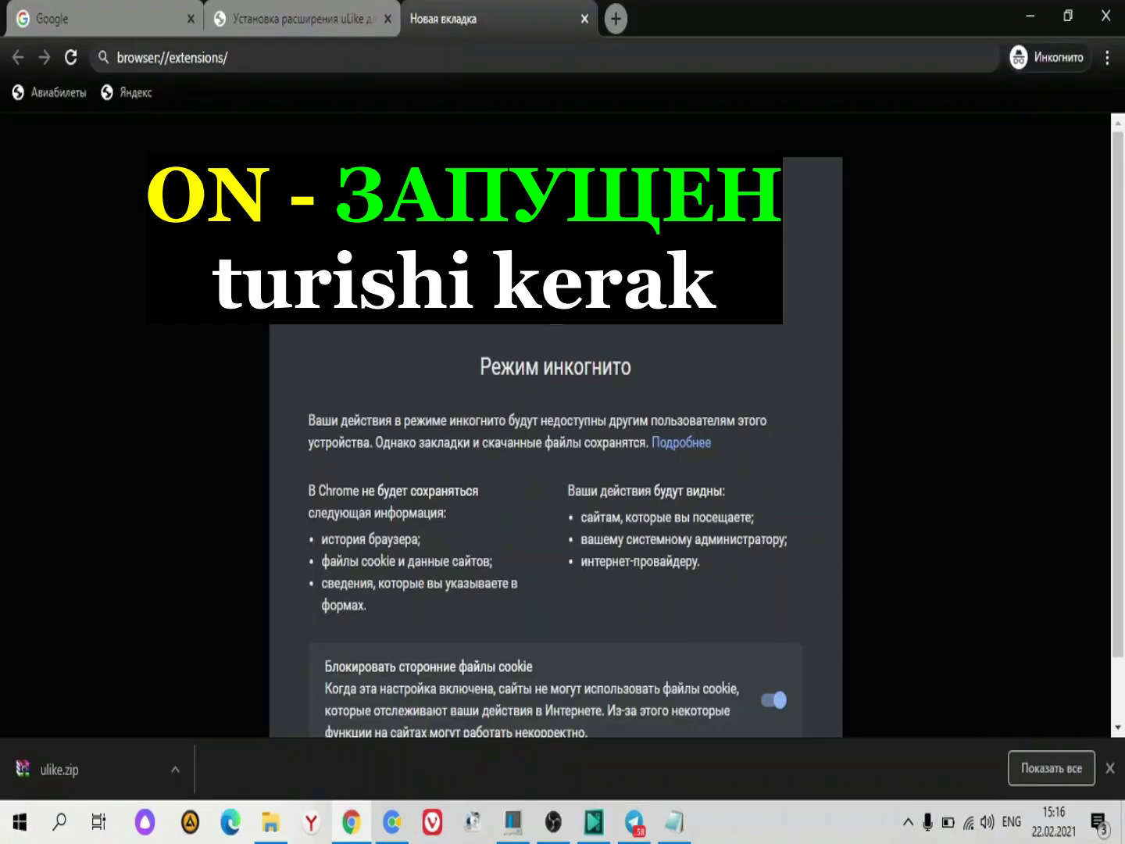
# Dismiss the account panel on Chrome's Google tab and look over the uLike installation instructions
pyautogui.click(143, 32)
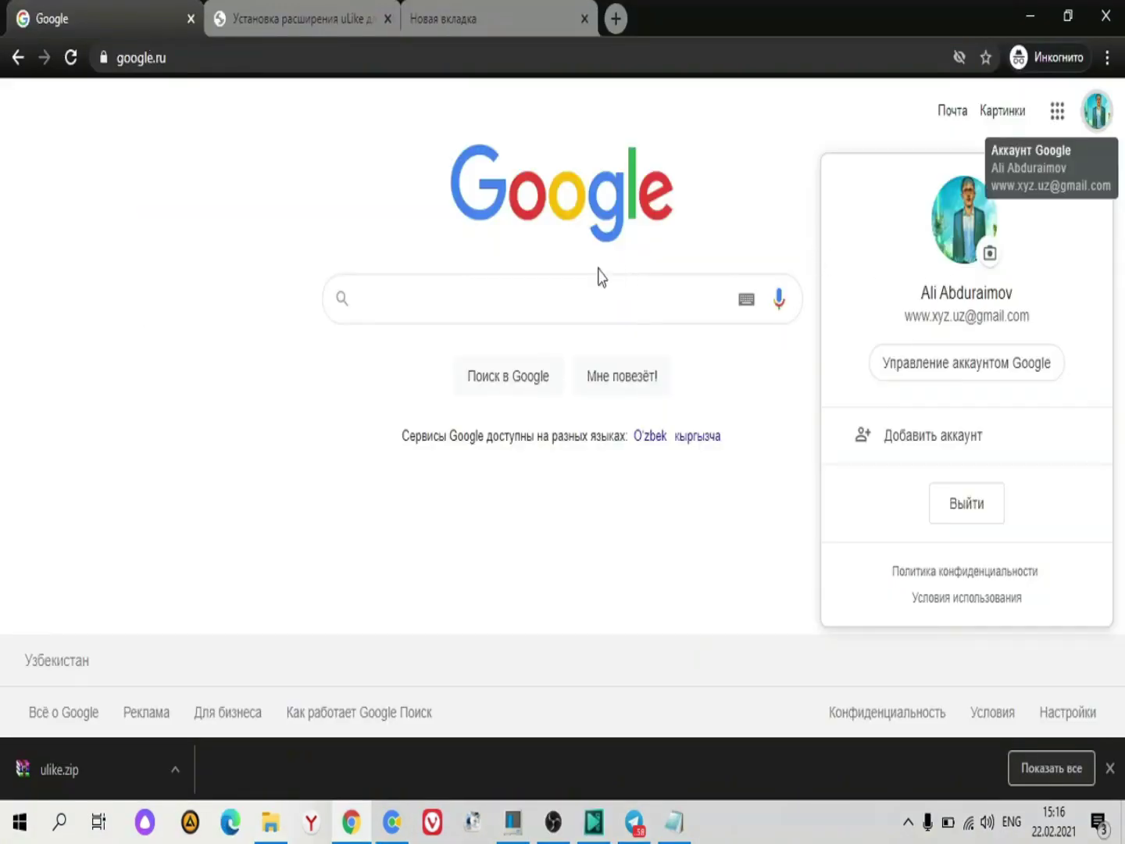
pyautogui.click(342, 211)
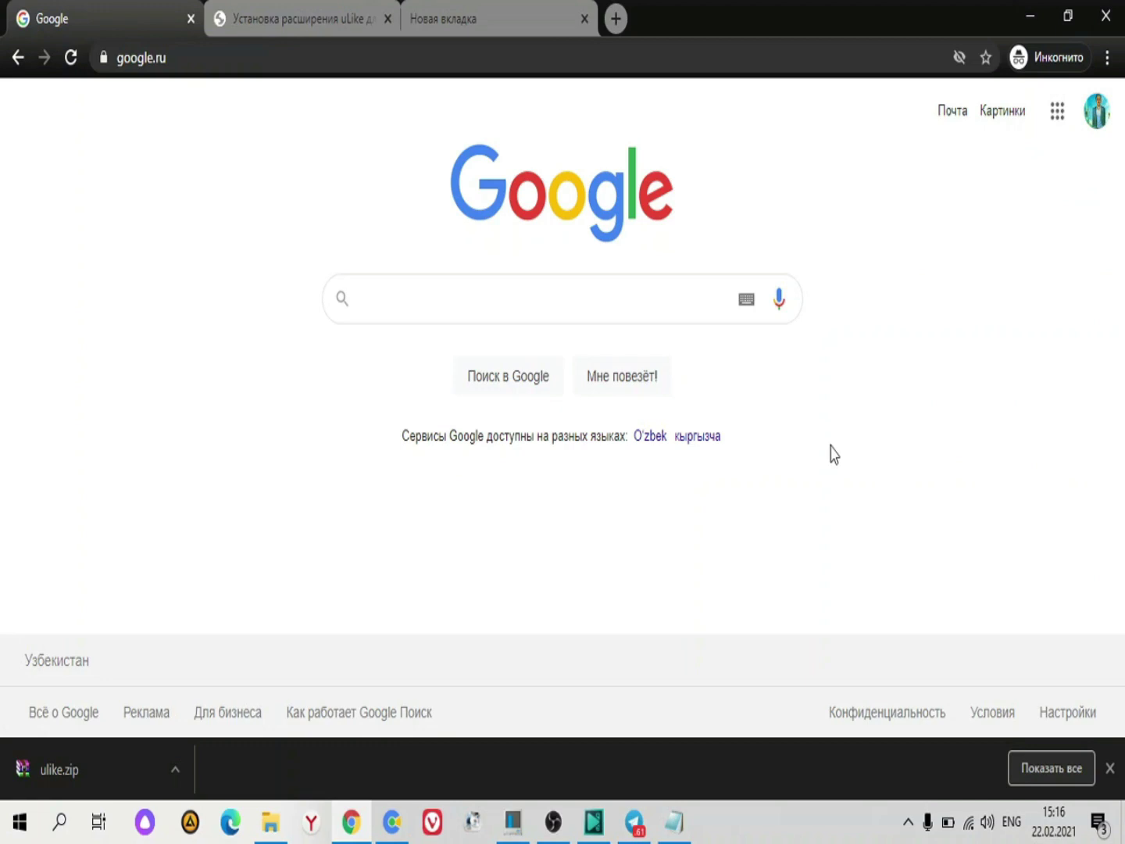
pyautogui.click(342, 24)
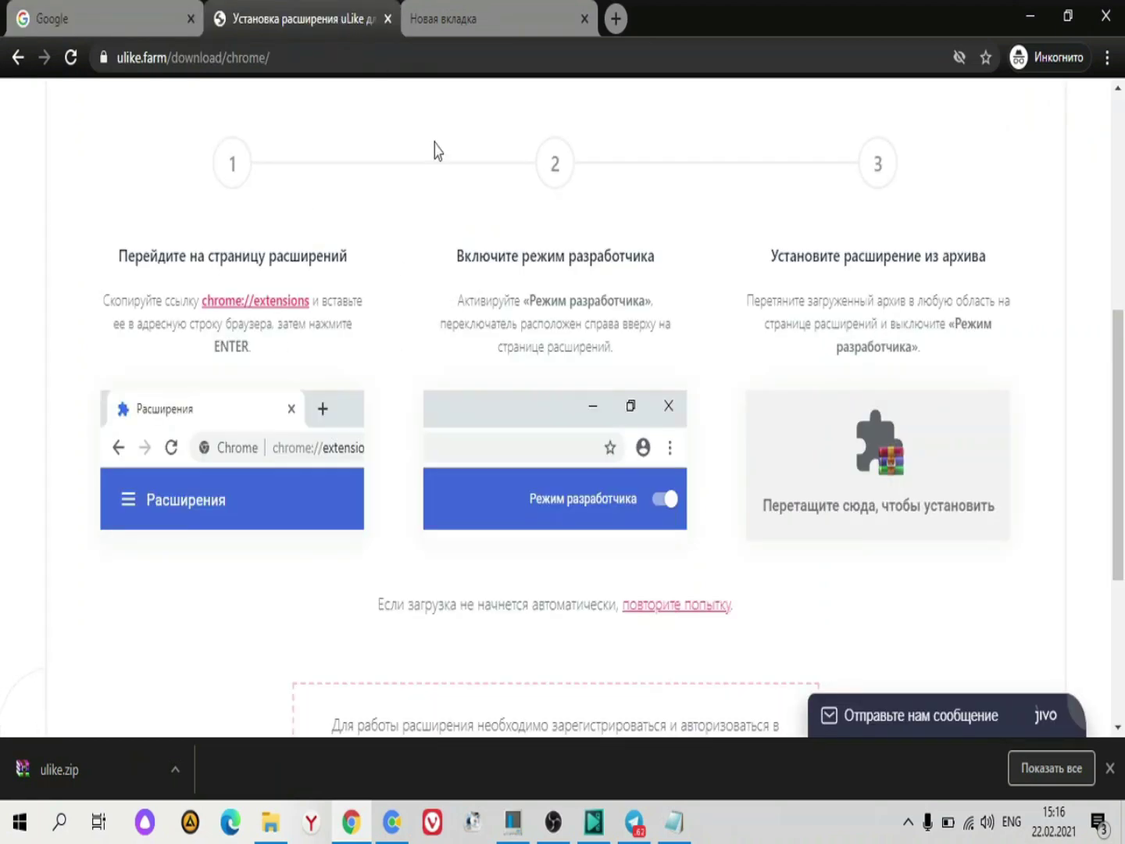
# Close the incognito tab holding the browser://extensions/ address and switch to the PROGRAMS channel in Telegram
pyautogui.click(459, 7)
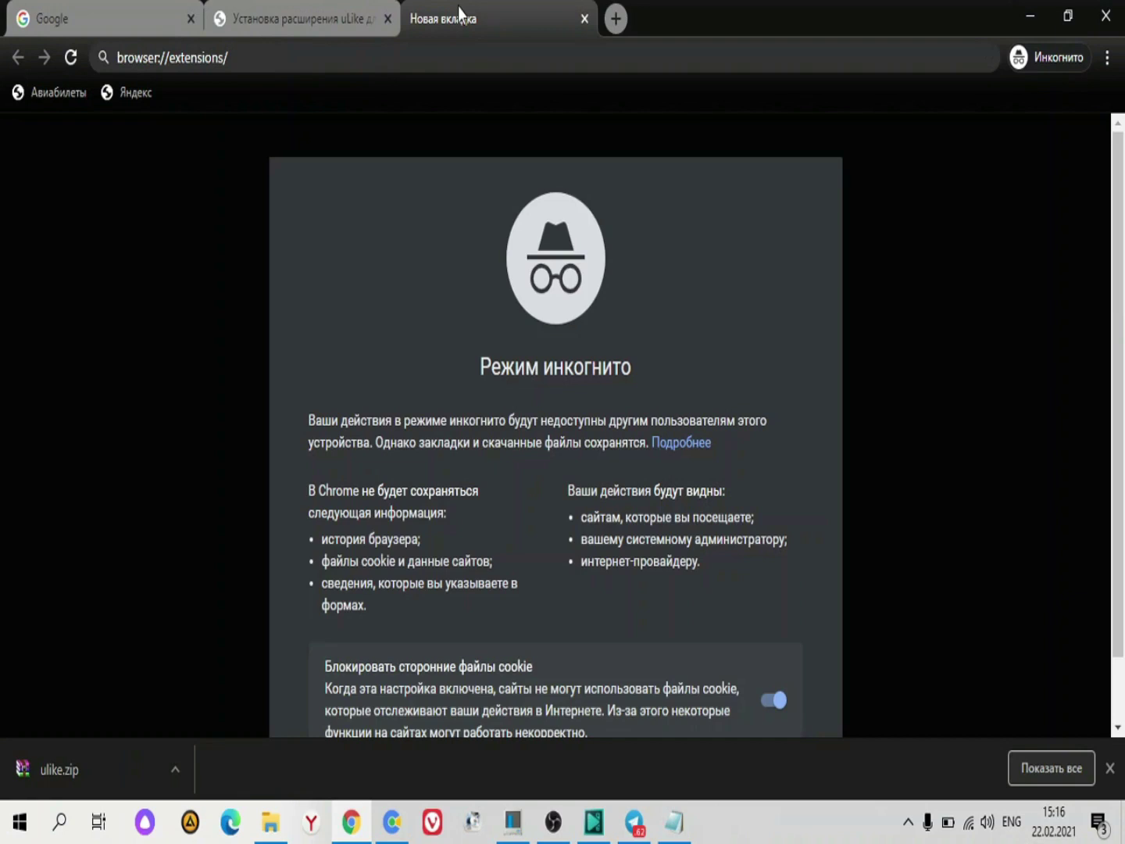
pyautogui.click(584, 19)
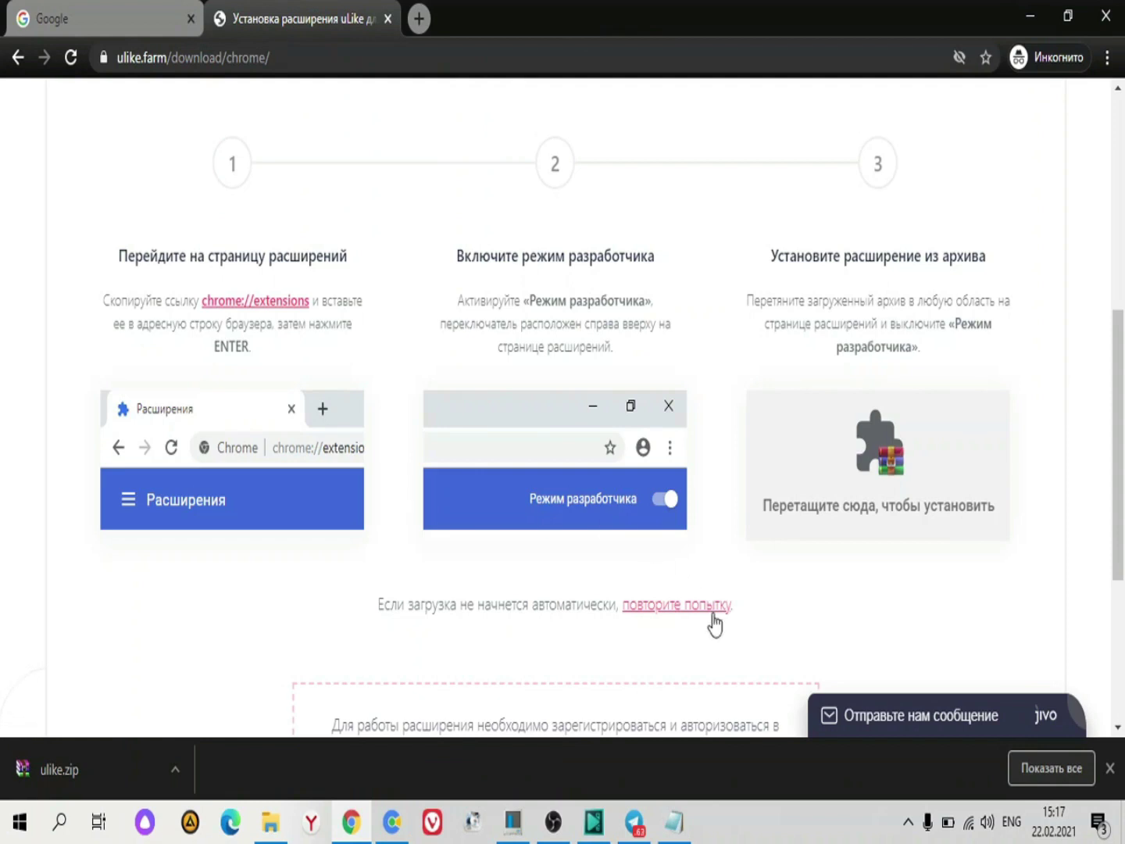
pyautogui.click(636, 821)
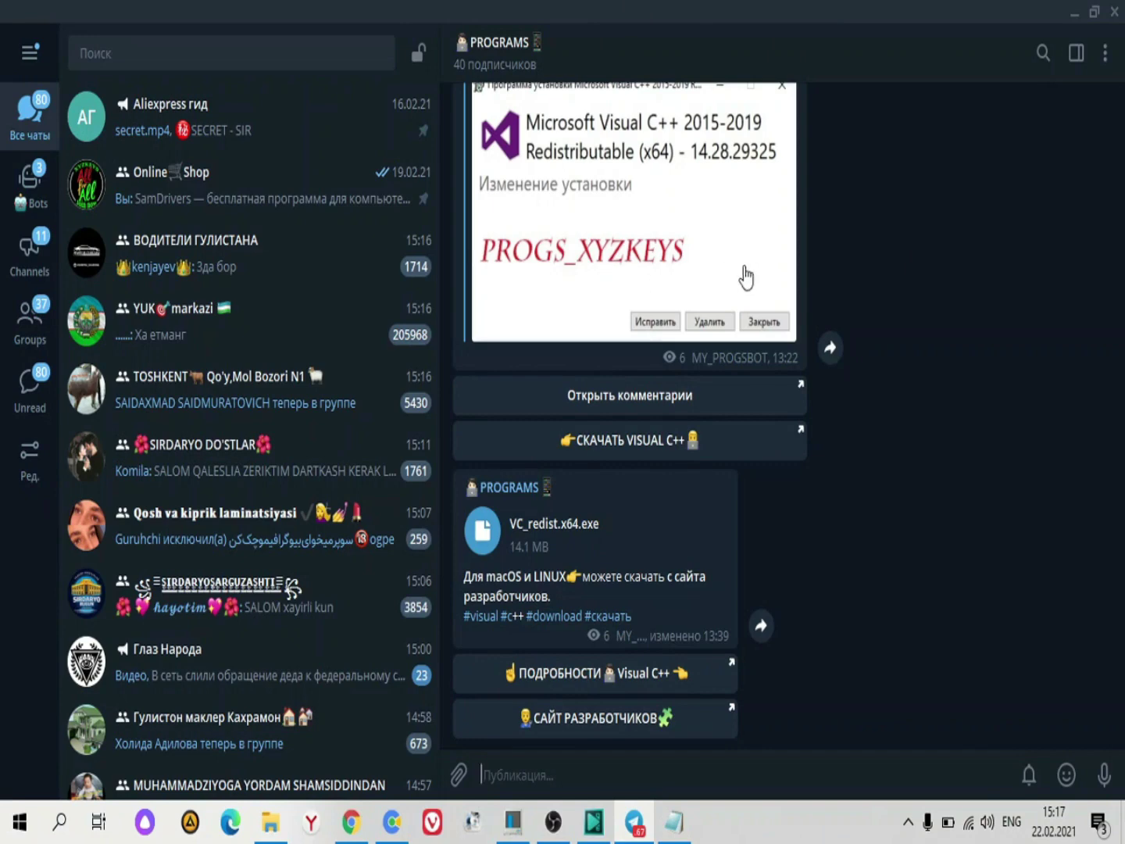
# Minimize Telegram and highlight the developer-mode and archive-installation instructions on the uLike download page for Chrome, clearing the selection when done
pyautogui.click(1077, 12)
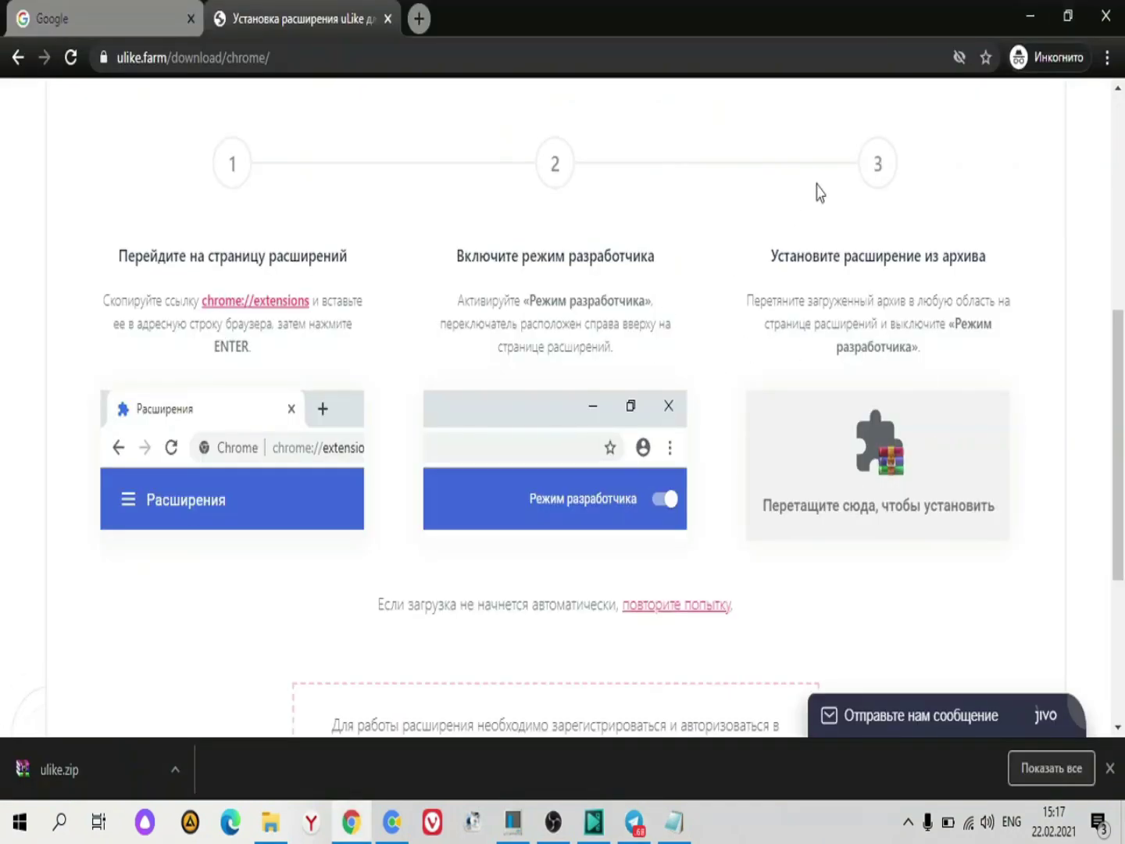
pyautogui.moveTo(1123, 349)
pyautogui.mouseDown()
pyautogui.moveTo(1123, 324)
pyautogui.moveTo(1121, 371)
pyautogui.mouseUp()
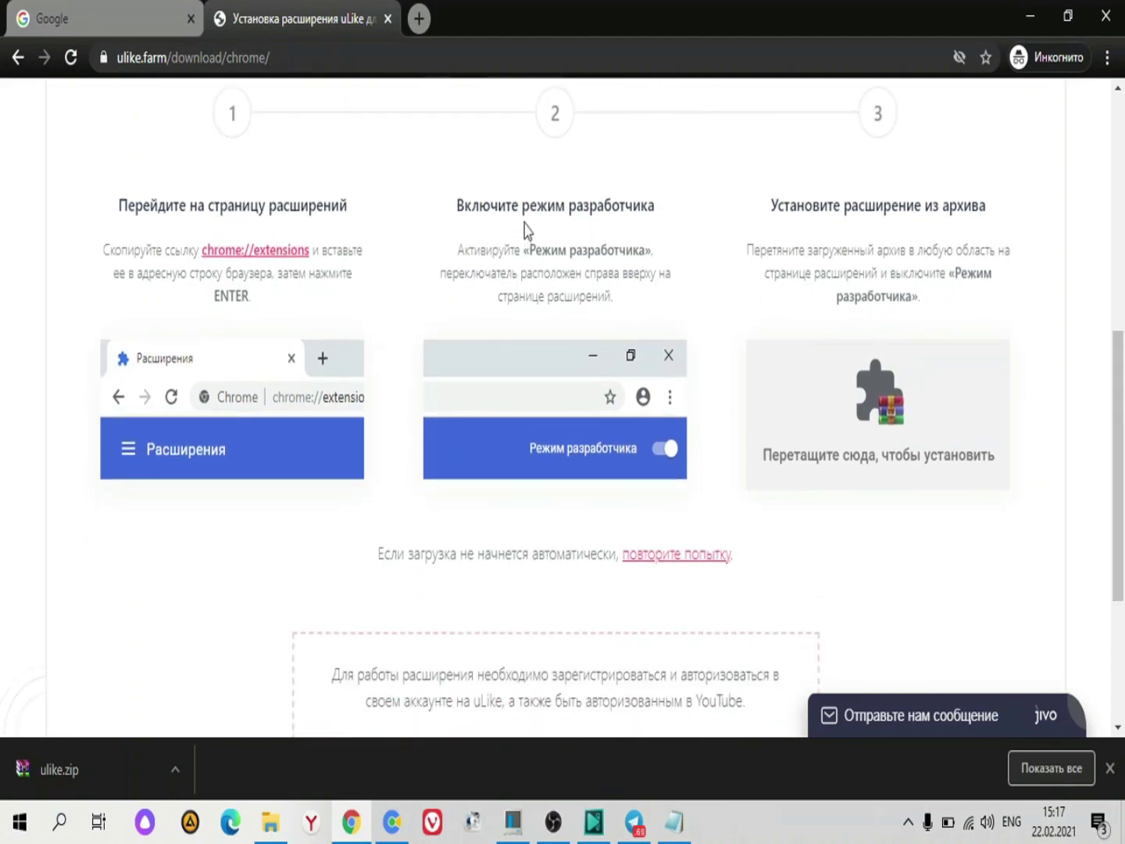
pyautogui.moveTo(522, 206); pyautogui.dragTo(797, 244)
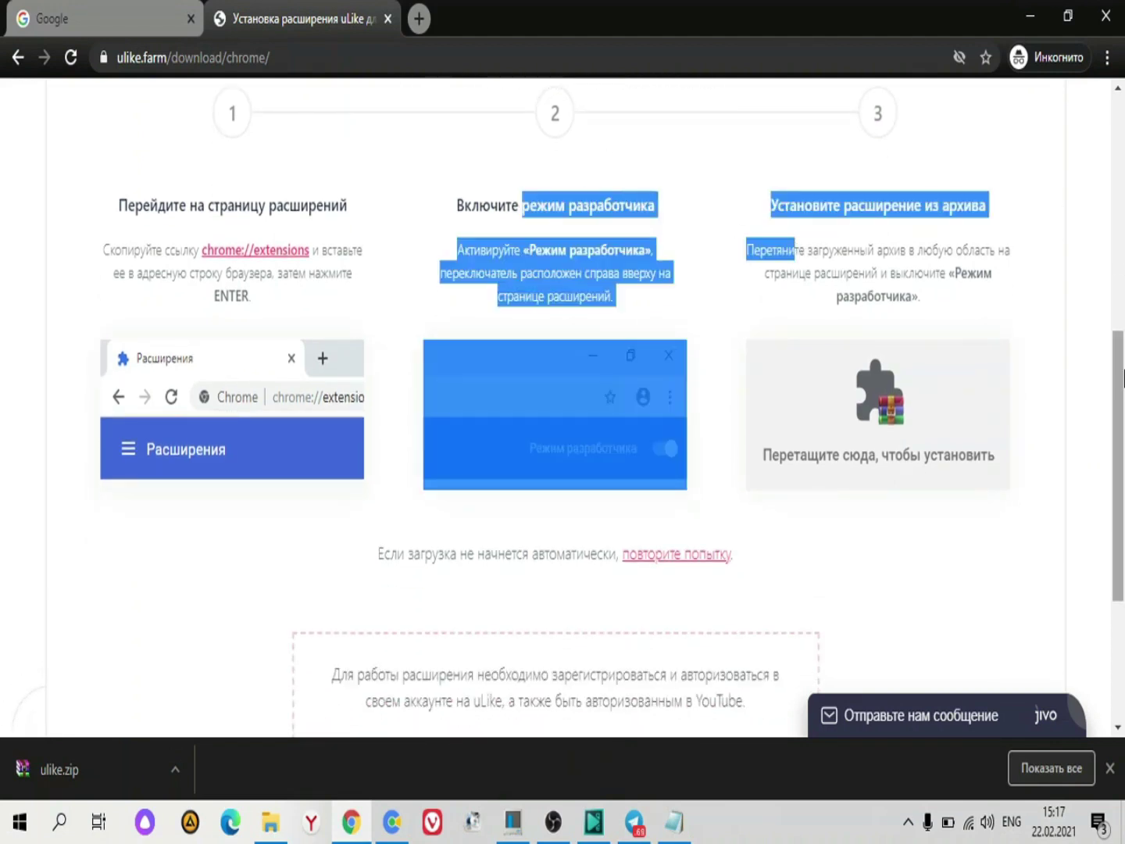
pyautogui.click(1086, 391)
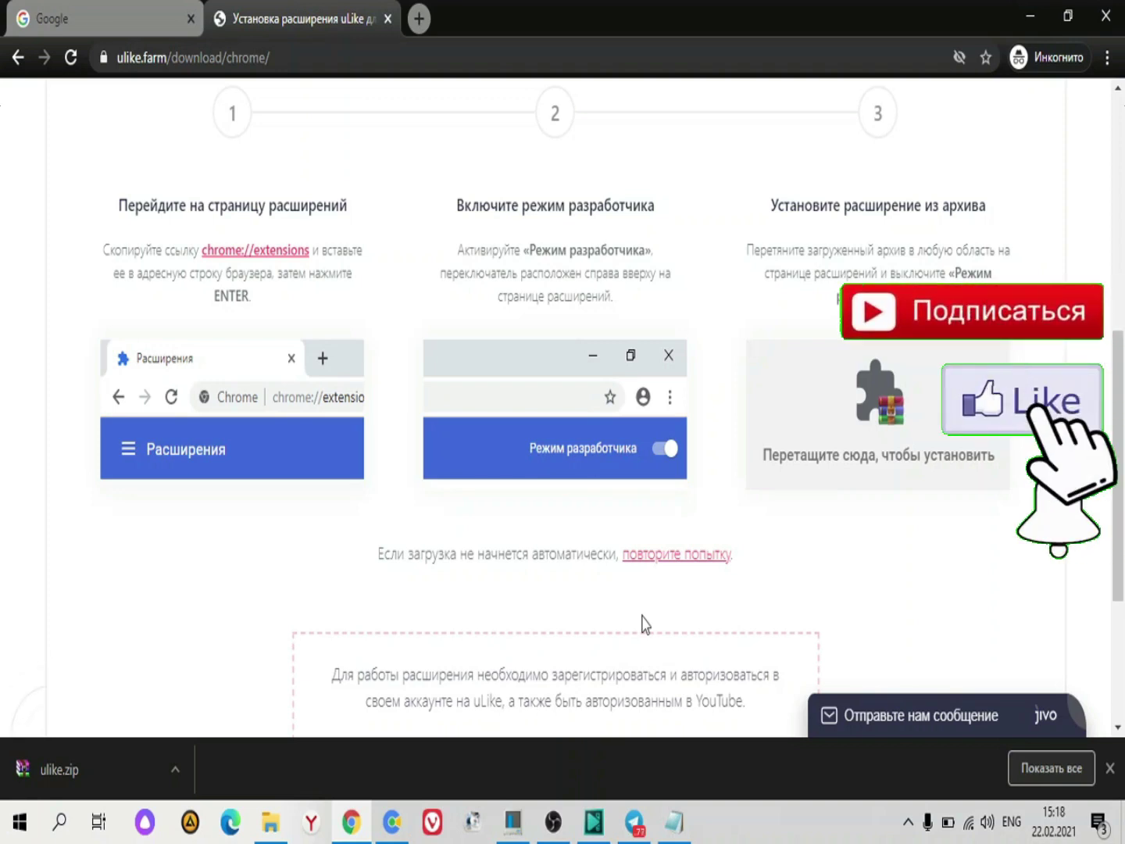
# Switch to OBS and stop the running screen recording
pyautogui.click(552, 821)
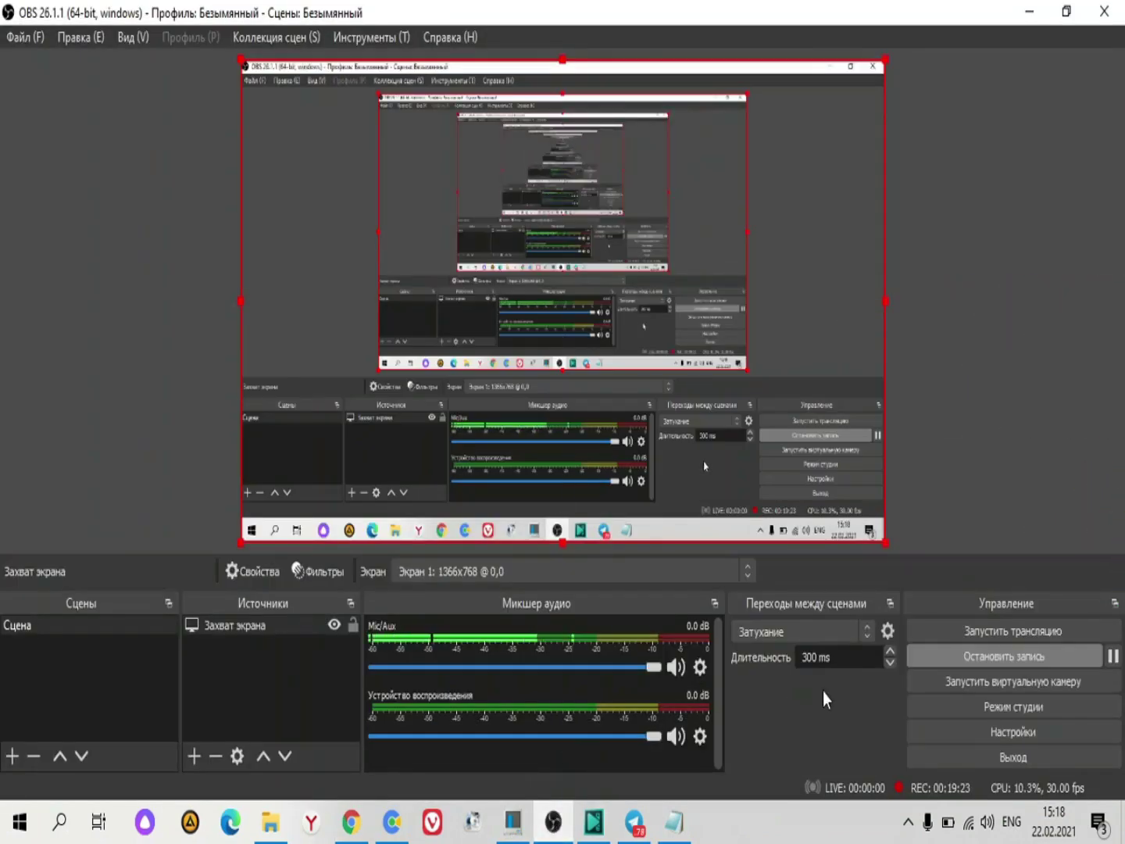
pyautogui.click(1017, 655)
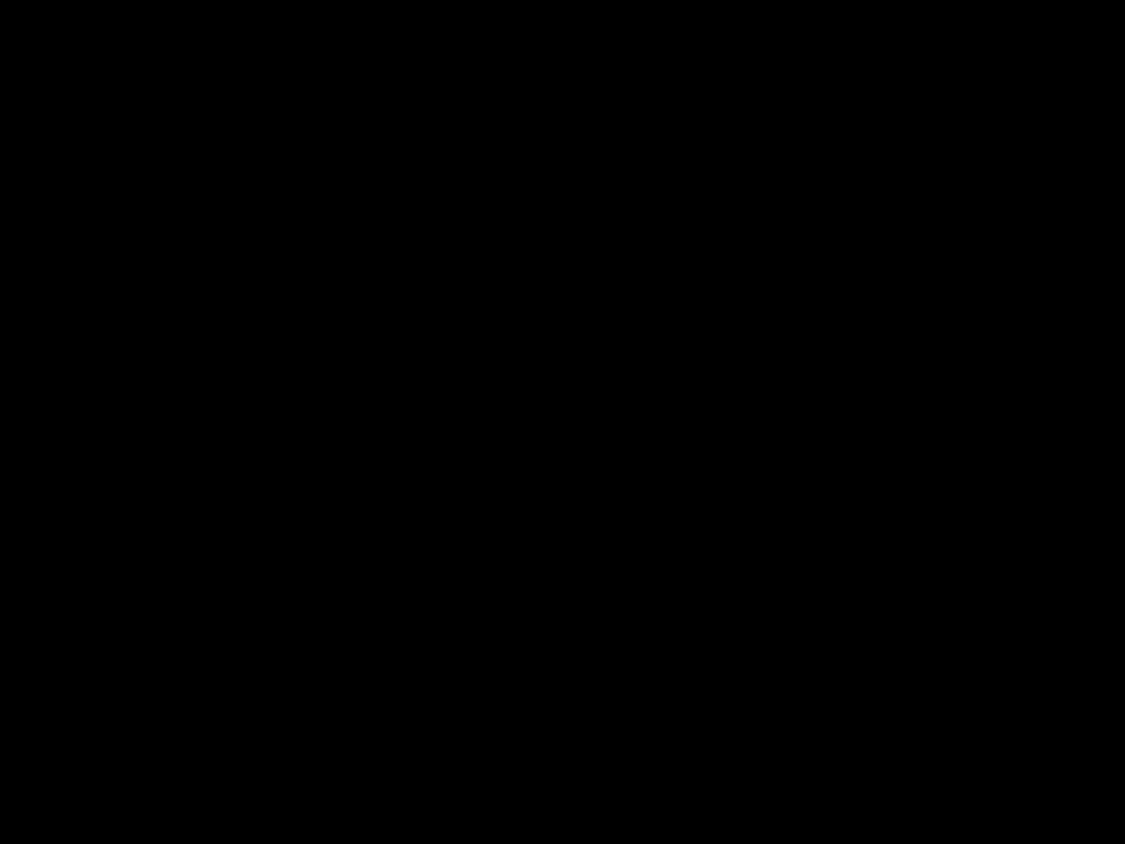